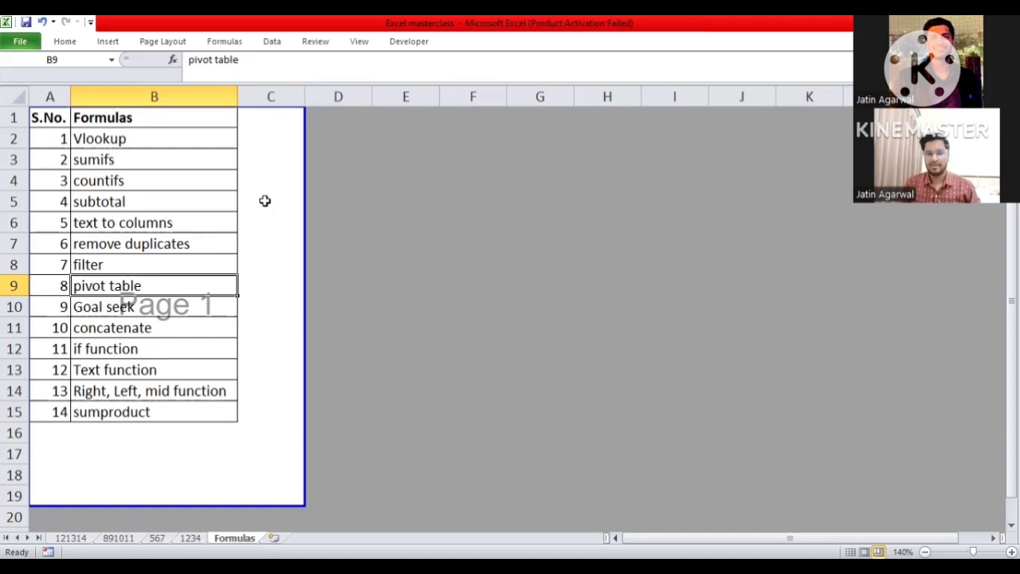
# - Go to the Vlookup entry in the formula list and switch to worksheet 1234
pyautogui.press('Up')
pyautogui.press('Up')
pyautogui.press('Up')
pyautogui.press('Up')
pyautogui.press('Up')
pyautogui.press('Up')
pyautogui.press('Up')
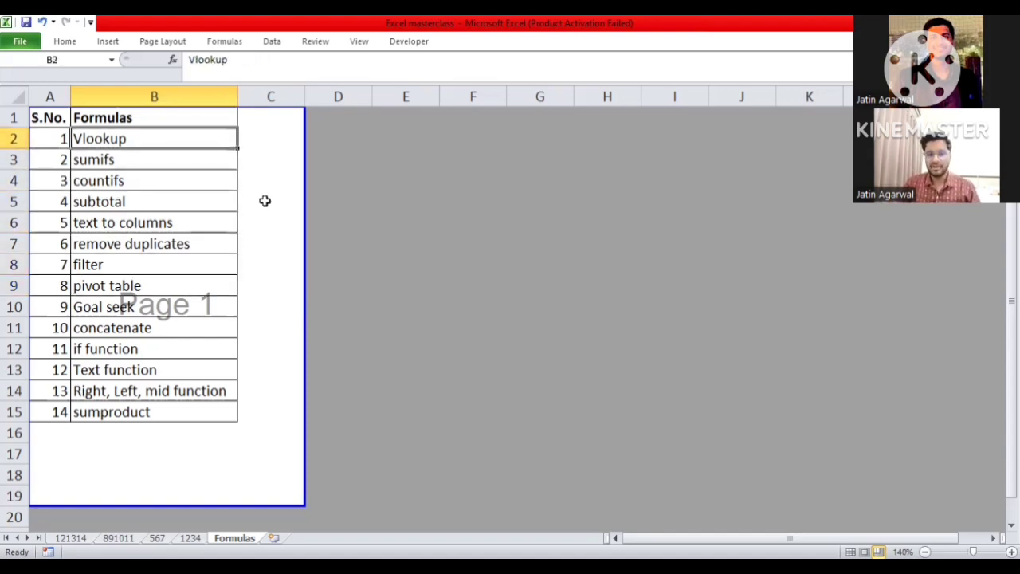
pyautogui.hotkey('ctrl', 'pageup')
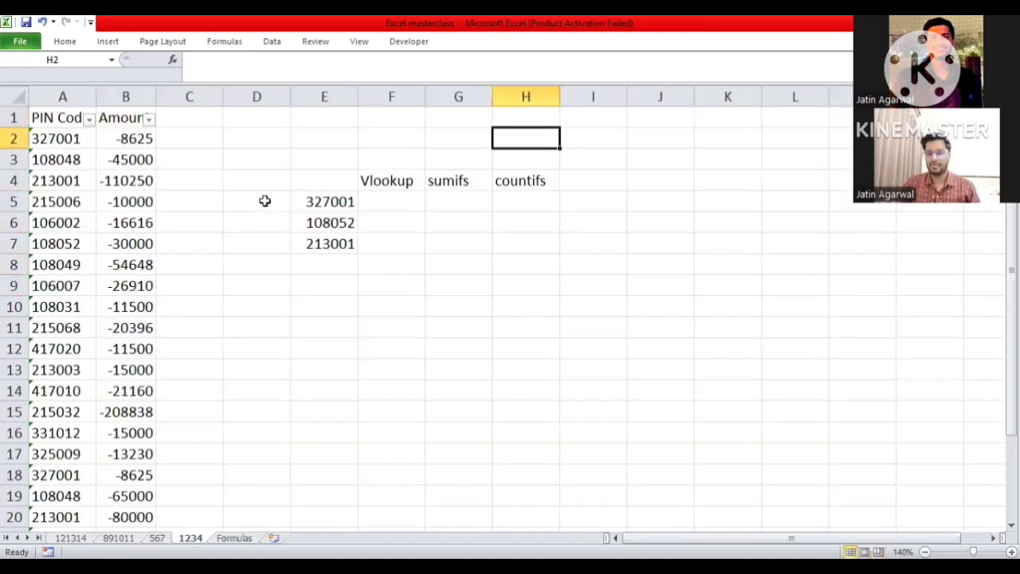
# - Examine the Vlookup, sumifs and countifs headings and the PIN Code and Amount data in columns A and B
pyautogui.press('Down')
pyautogui.press('Down')
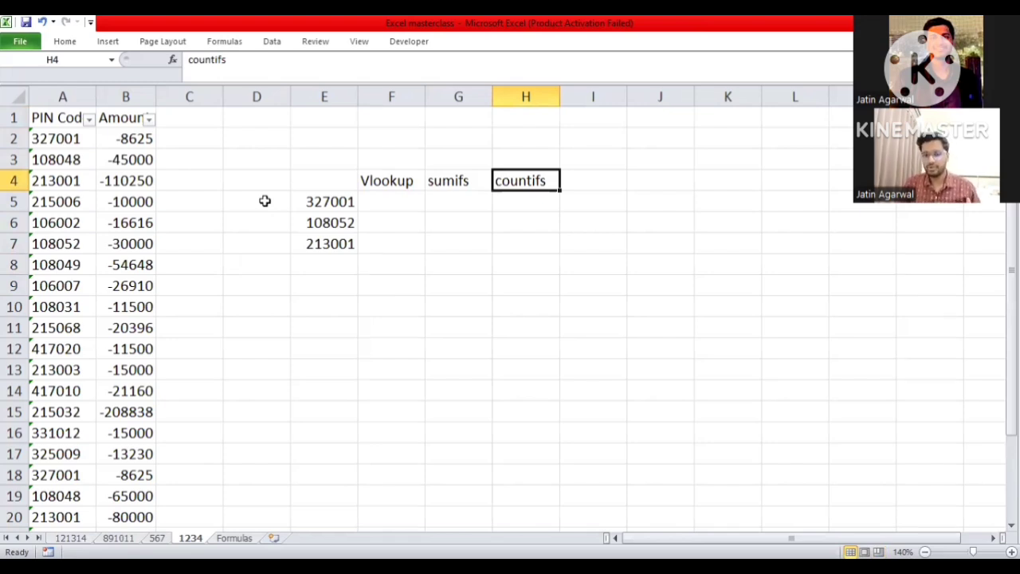
pyautogui.press('Down')
pyautogui.press('Left')
pyautogui.press('Left')
pyautogui.press('Down')
pyautogui.press('Up')
pyautogui.press('Left')
pyautogui.press('Left')
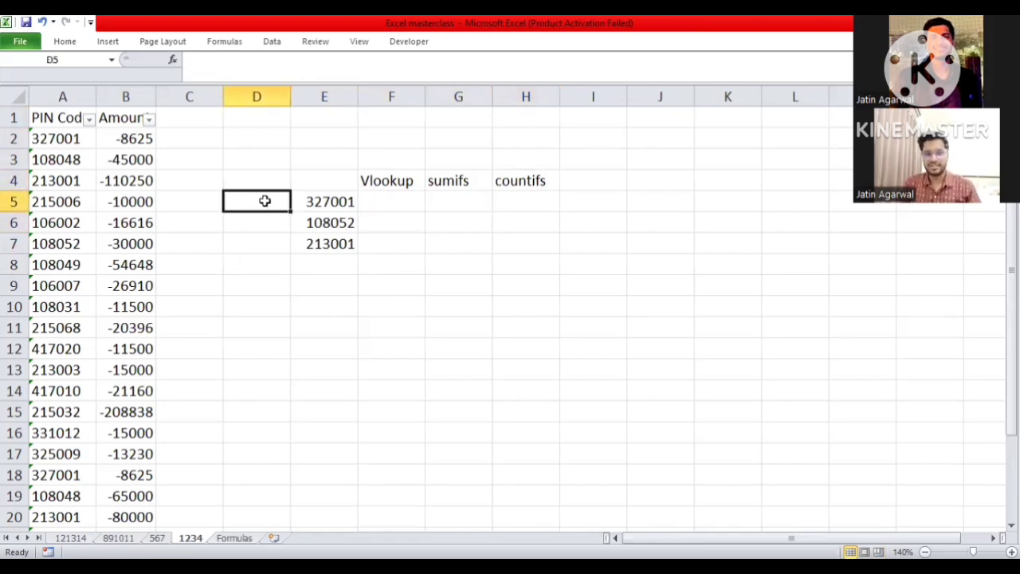
pyautogui.press('Left')
pyautogui.press('Left')
pyautogui.press('Left')
pyautogui.press('Up')
pyautogui.press('Up')
pyautogui.press('Up')
pyautogui.press('Right')
pyautogui.press('Right')
pyautogui.press('Right')
pyautogui.press('Right')
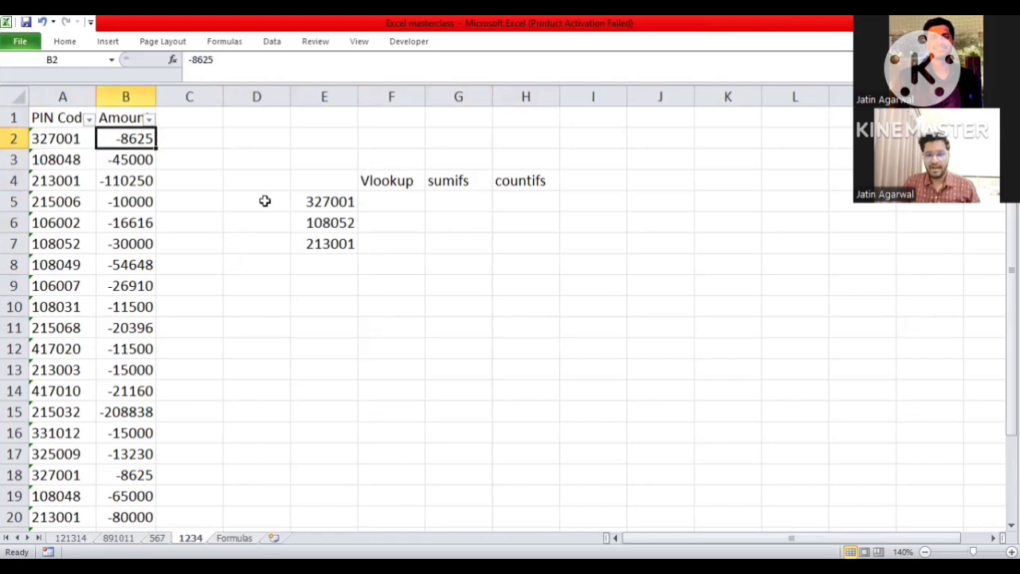
pyautogui.press('Down')
pyautogui.press('Down')
pyautogui.press('Down')
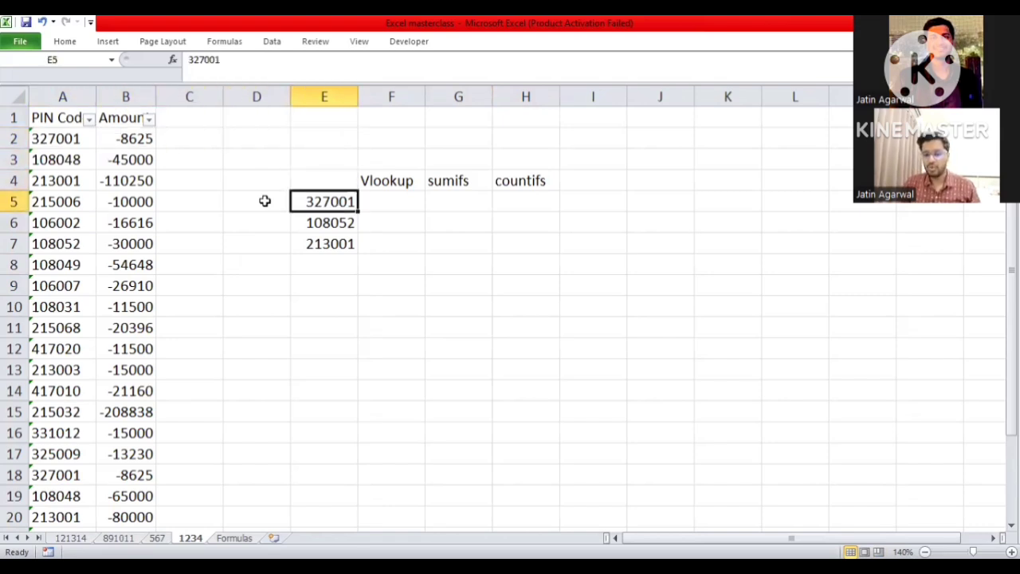
# - Review the lookup codes in E5:E7 and the empty Vlookup result cells F5:F7
pyautogui.hotkey('shift', 'Down')
pyautogui.hotkey('shift', 'Down')
pyautogui.press('Right')
pyautogui.hotkey('shift', 'Down')
pyautogui.hotkey('shift', 'Down')
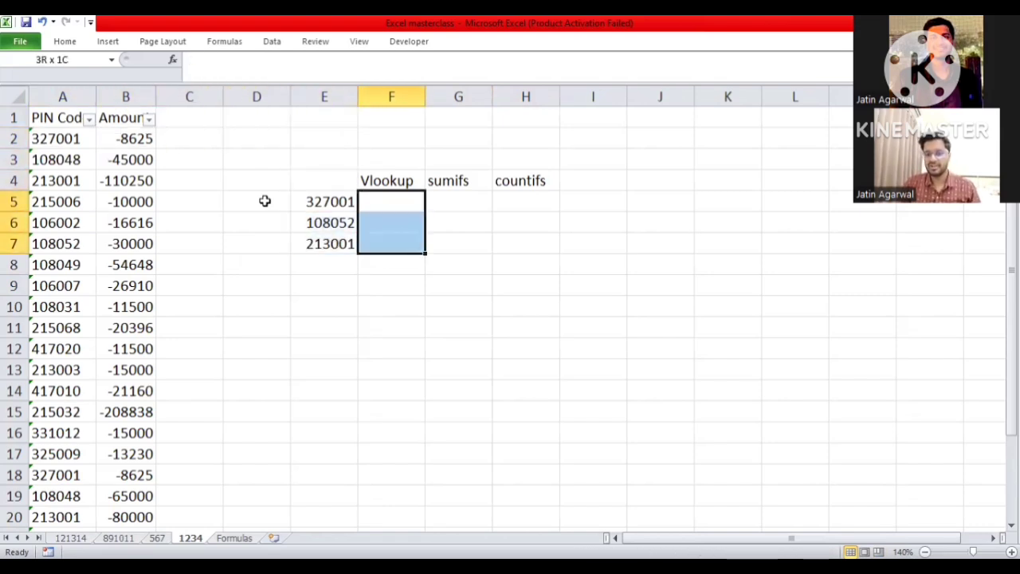
pyautogui.press('Left')
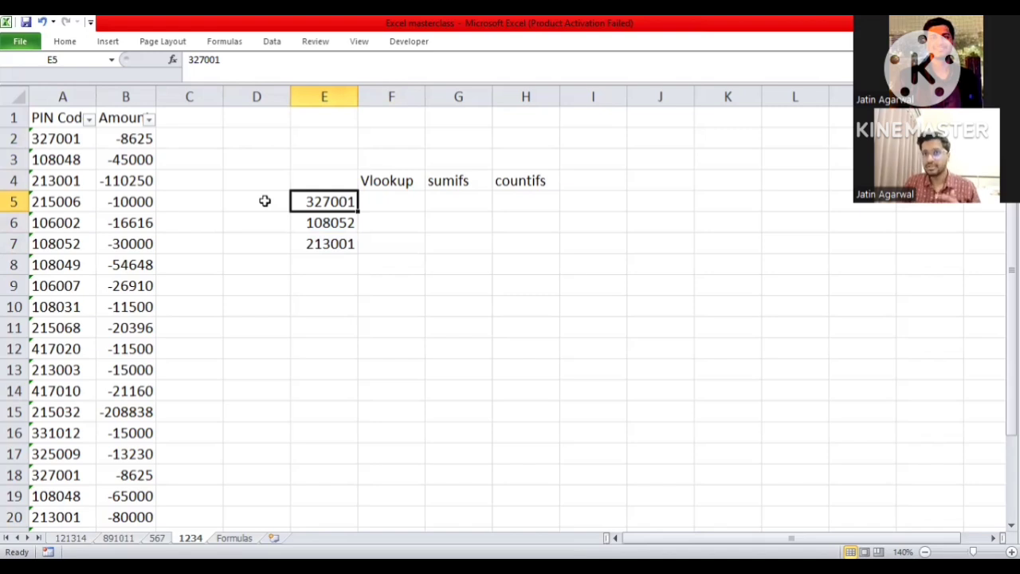
pyautogui.hotkey('shift', 'Down')
pyautogui.hotkey('shift', 'Down')
pyautogui.press('Up')
pyautogui.press('Up')
pyautogui.press('Left')
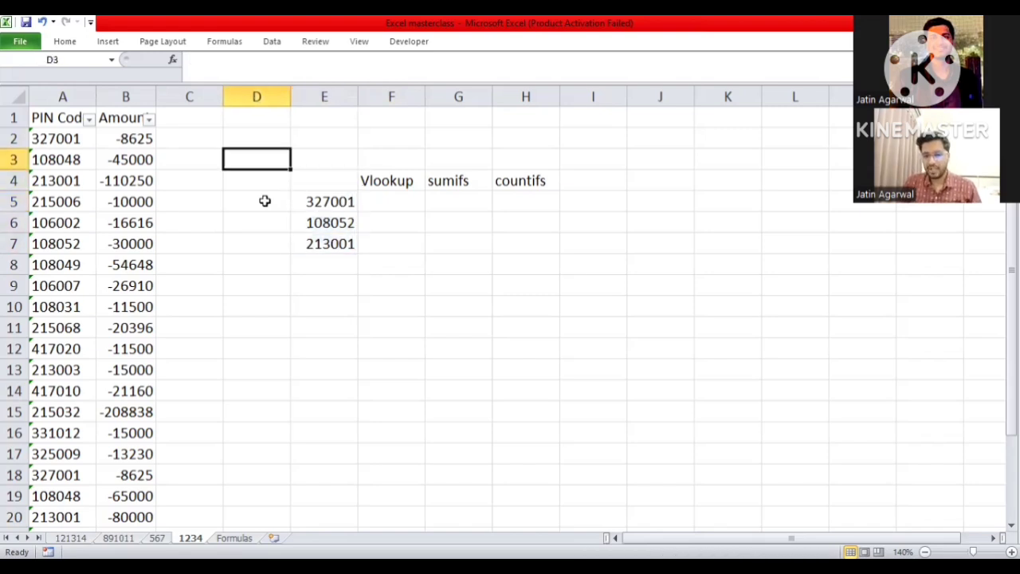
# - Convert the text-stored PIN codes in A2:A22 to numbers
pyautogui.press('Left')
pyautogui.press('Up')
pyautogui.press('Left')
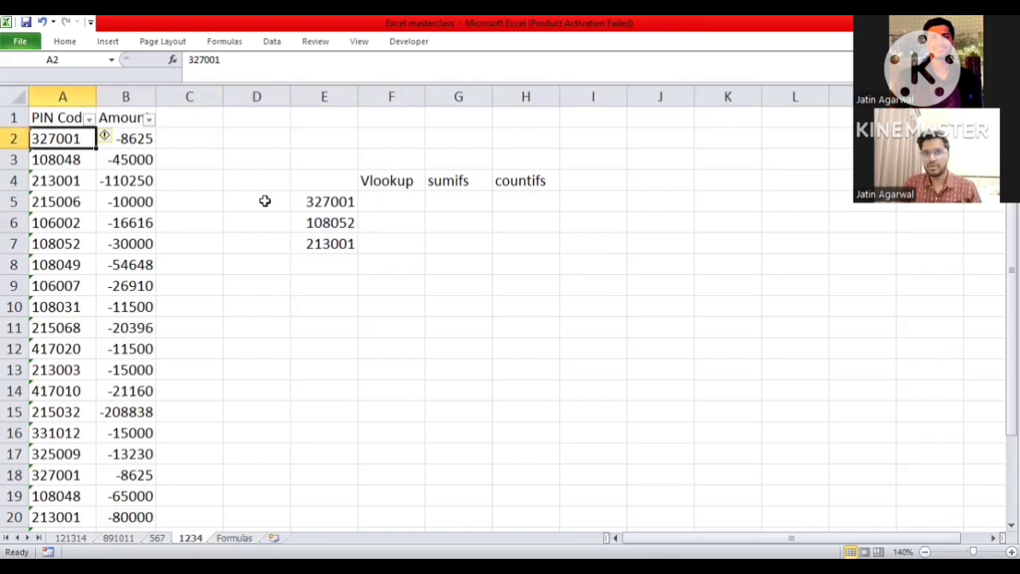
pyautogui.hotkey('ctrl', 'shift', 'Down')
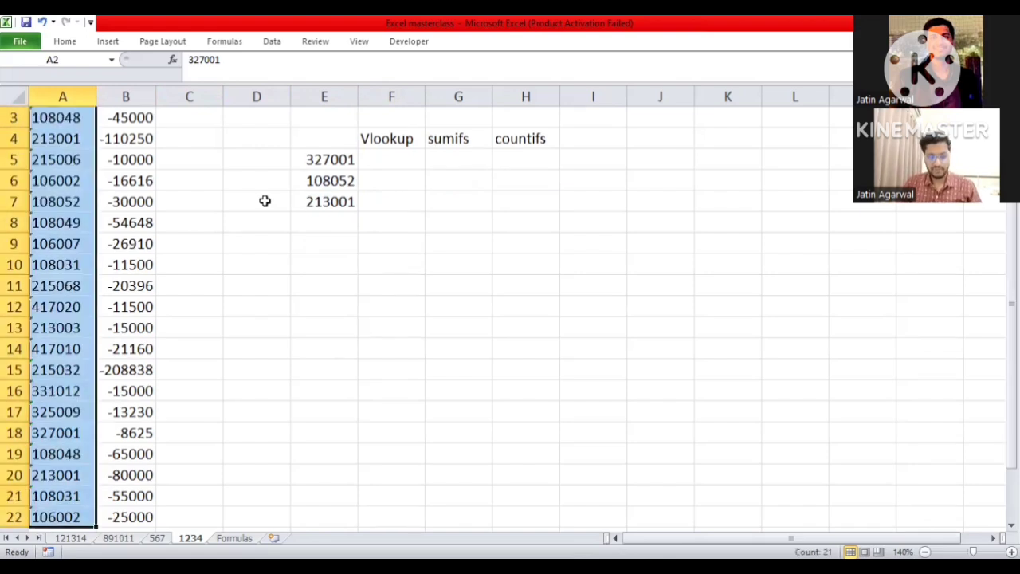
pyautogui.scroll(1, 102, 183)
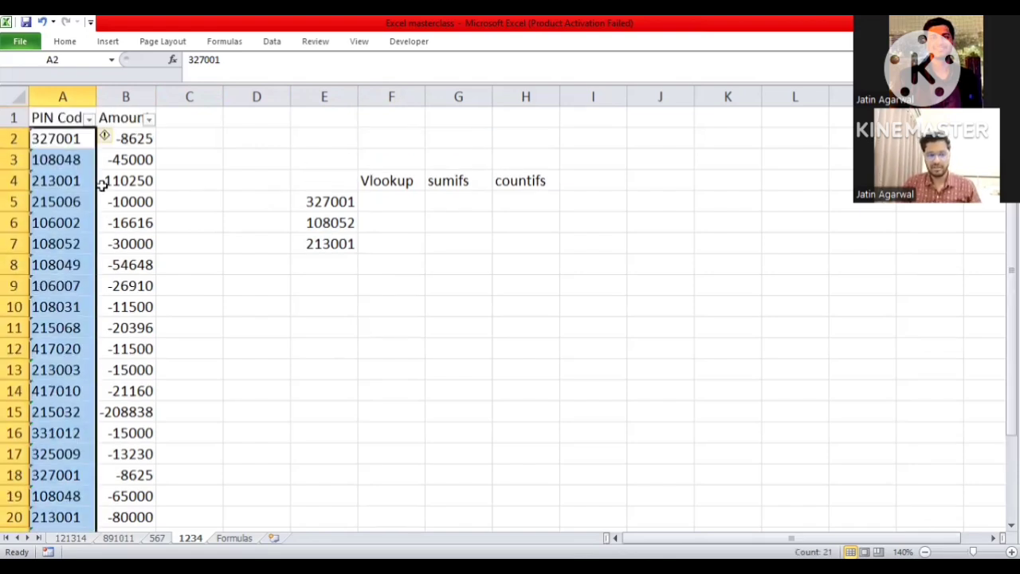
pyautogui.click(105, 138)
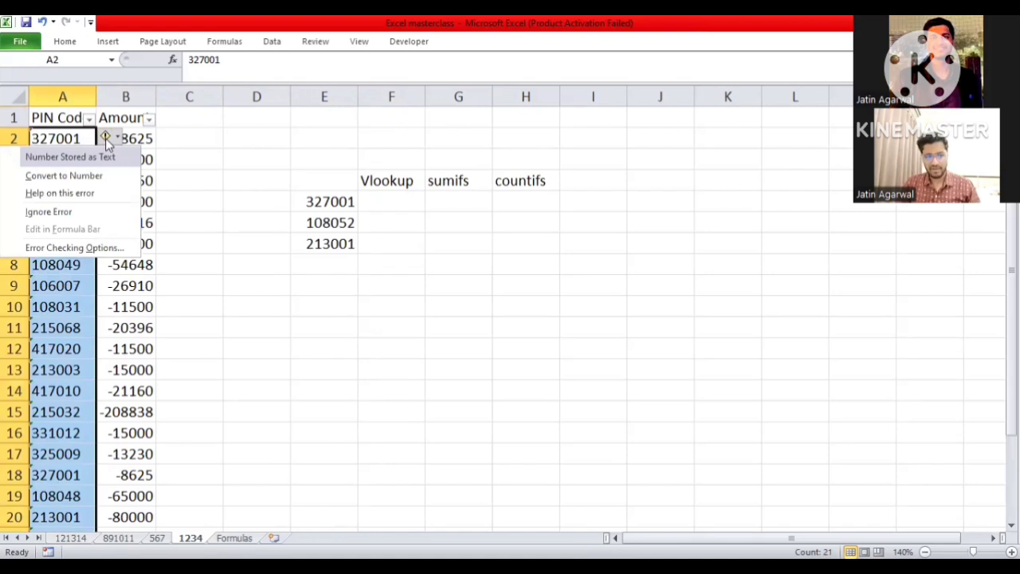
pyautogui.press('Down')
pyautogui.press('Return')
# - Start a VLOOKUP formula in F5 with E5 as the lookup value
pyautogui.press('Right')
pyautogui.press('Right')
pyautogui.press('Right')
pyautogui.press('Right')
pyautogui.press('Right')
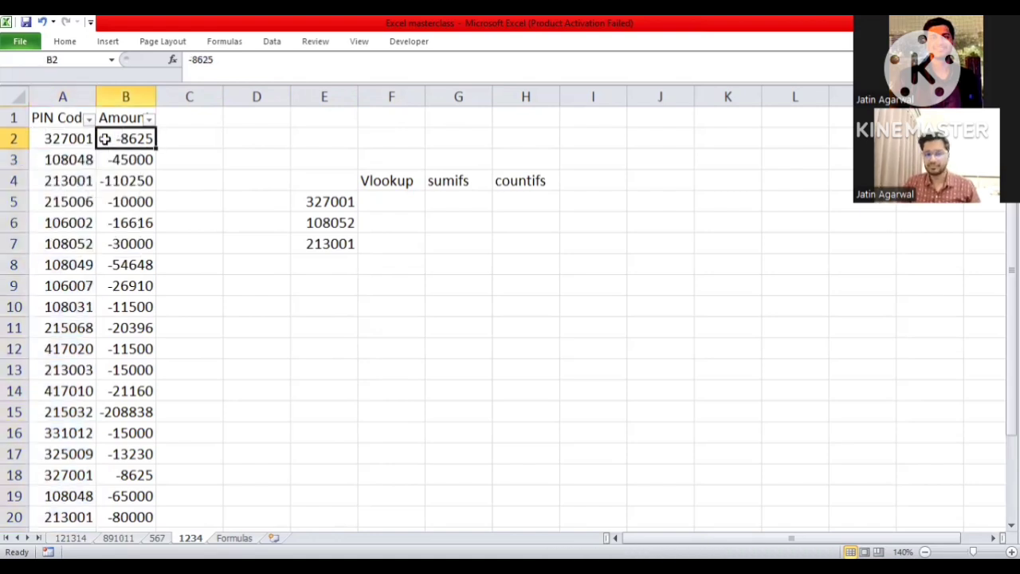
pyautogui.press('Down')
pyautogui.press('Down')
pyautogui.press('Down')
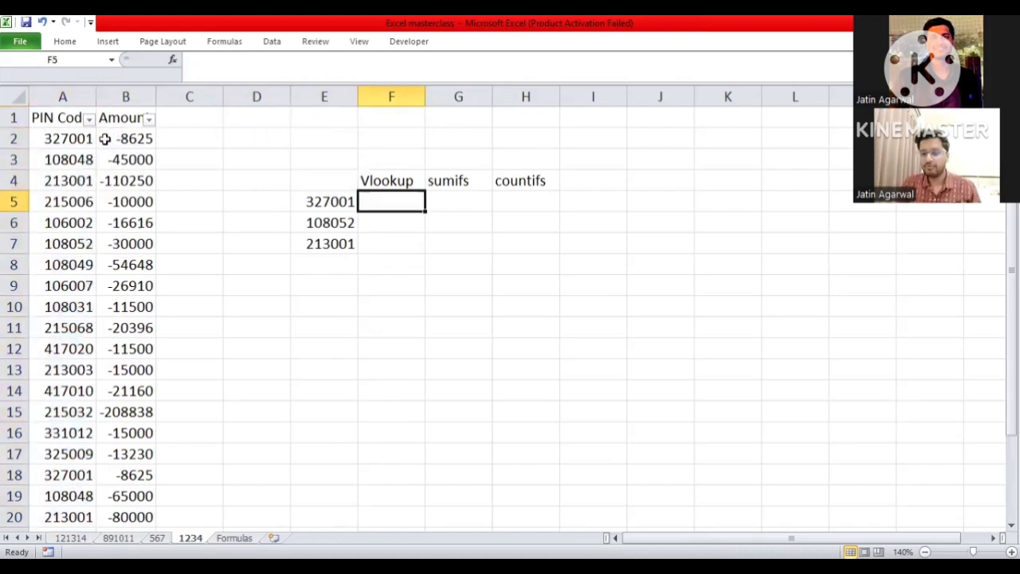
pyautogui.write('+')
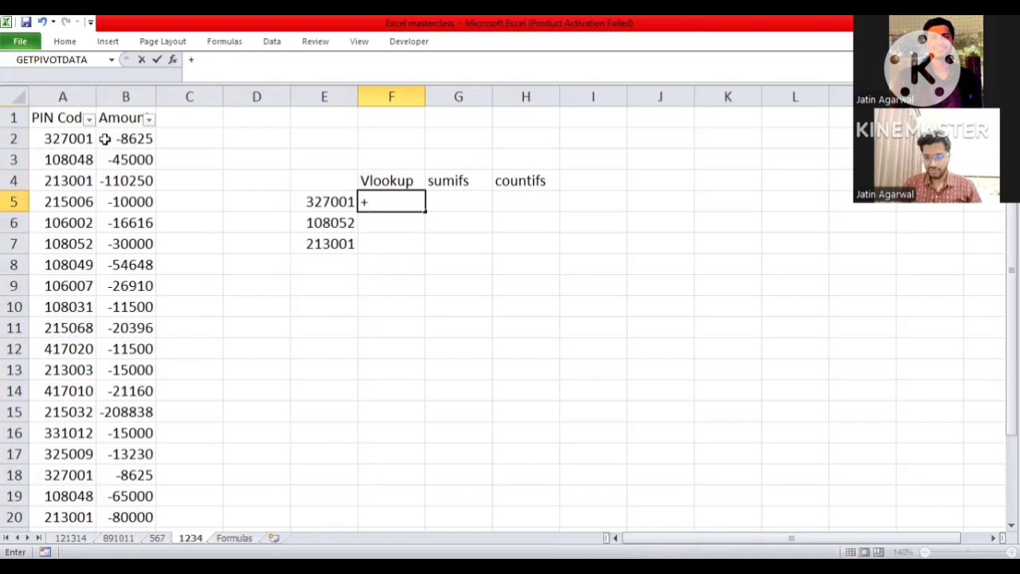
pyautogui.write('vl')
pyautogui.press('Tab')
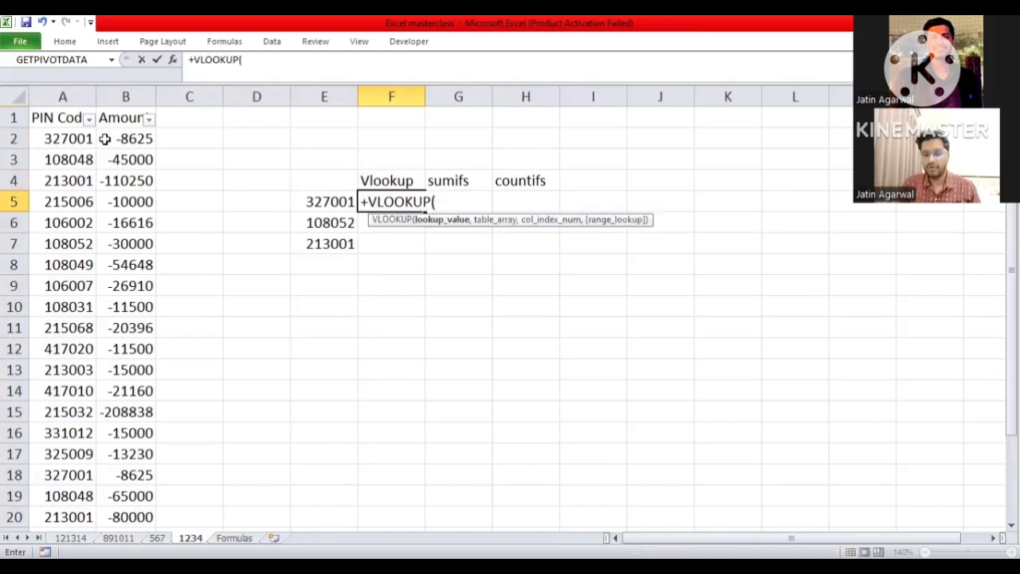
pyautogui.press('Left')
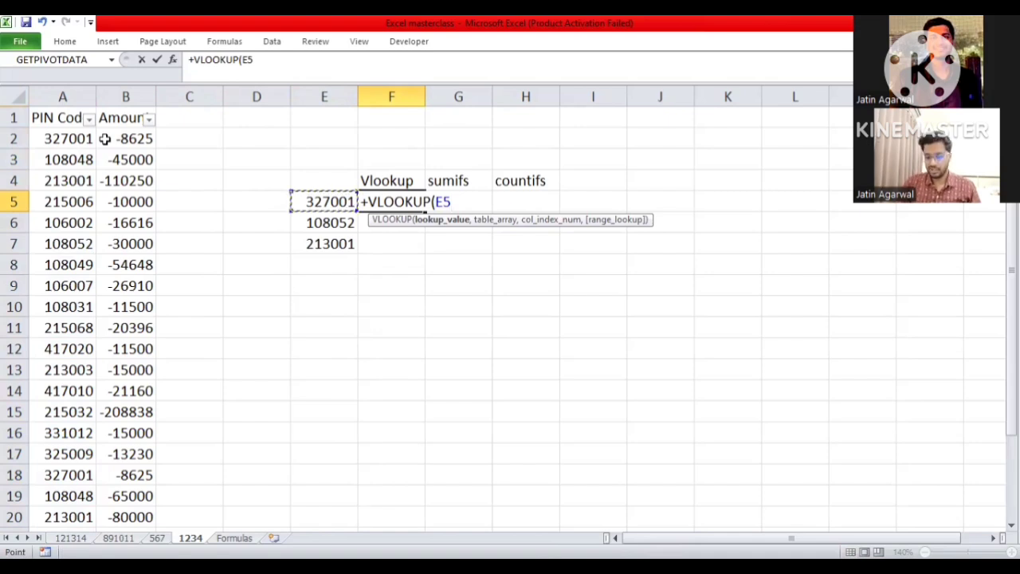
# - Set the VLOOKUP table array to the absolute range $A$2:$B$22
pyautogui.write(',')
pyautogui.press('Left')
pyautogui.press('Left')
pyautogui.press('Left')
pyautogui.press('Left')
pyautogui.press('Up')
pyautogui.press('Left')
pyautogui.press('Up')
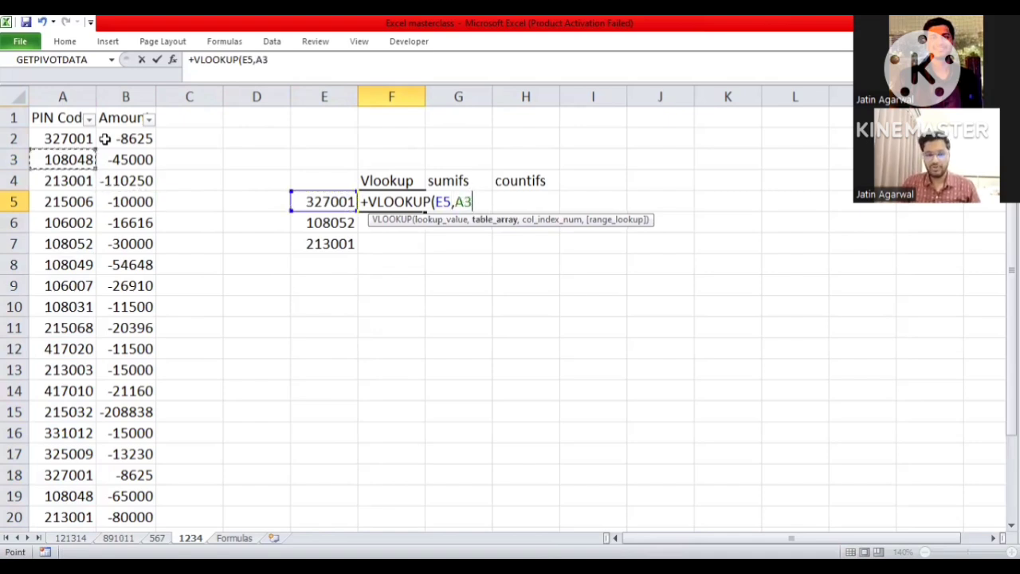
pyautogui.press('Up')
pyautogui.hotkey('shift', 'Right')
pyautogui.hotkey('shift', 'Down')
pyautogui.hotkey('shift', 'Down')
pyautogui.hotkey('shift', 'Down')
pyautogui.hotkey('shift', 'Down')
pyautogui.hotkey('shift', 'Down')
pyautogui.hotkey('shift', 'Down')
pyautogui.hotkey('shift', 'Down')
pyautogui.hotkey('shift', 'Down')
pyautogui.hotkey('shift', 'Down')
pyautogui.hotkey('shift', 'Down')
pyautogui.hotkey('shift', 'Down')
pyautogui.hotkey('shift', 'Down')
pyautogui.hotkey('shift', 'Down')
pyautogui.hotkey('shift', 'Down')
pyautogui.hotkey('shift', 'Down')
pyautogui.hotkey('shift', 'Down')
pyautogui.hotkey('shift', 'Down')
pyautogui.hotkey('shift', 'Down')
pyautogui.hotkey('shift', 'Down')
pyautogui.hotkey('shift', 'Down')
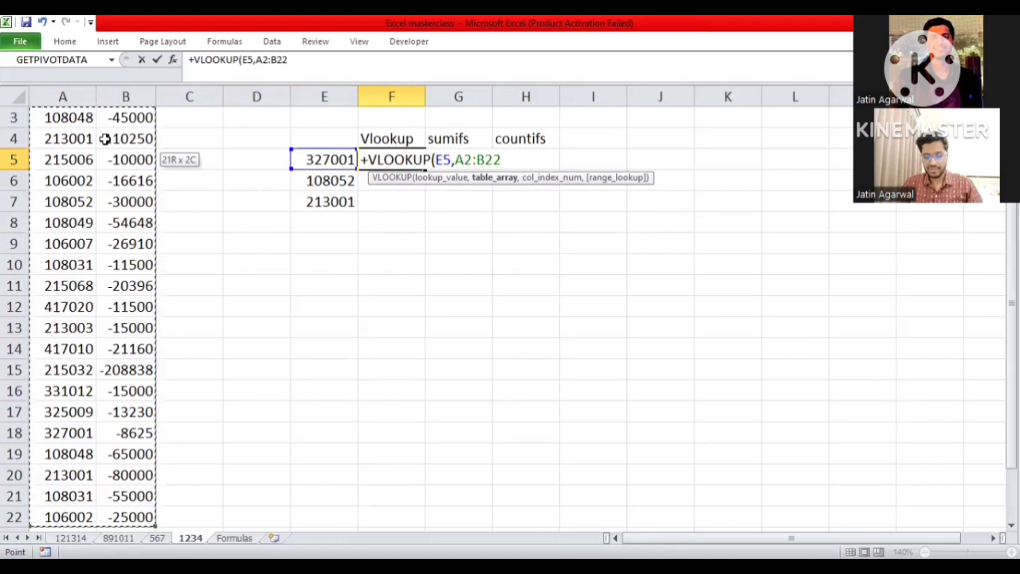
pyautogui.press('F4')
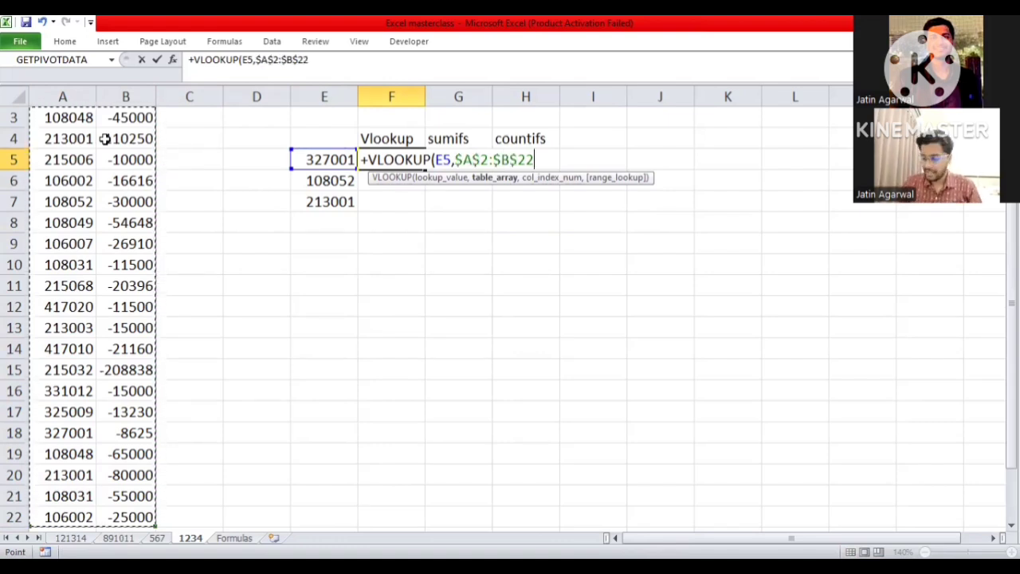
# - Complete the VLOOKUP in F5 with column index 2 and range lookup 0
pyautogui.write(',2')
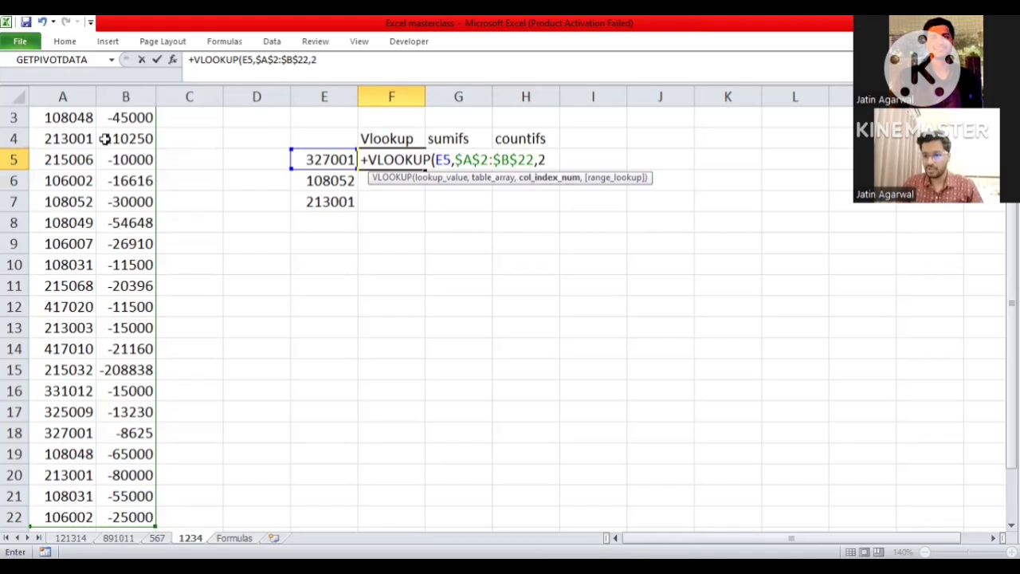
pyautogui.write(',0')
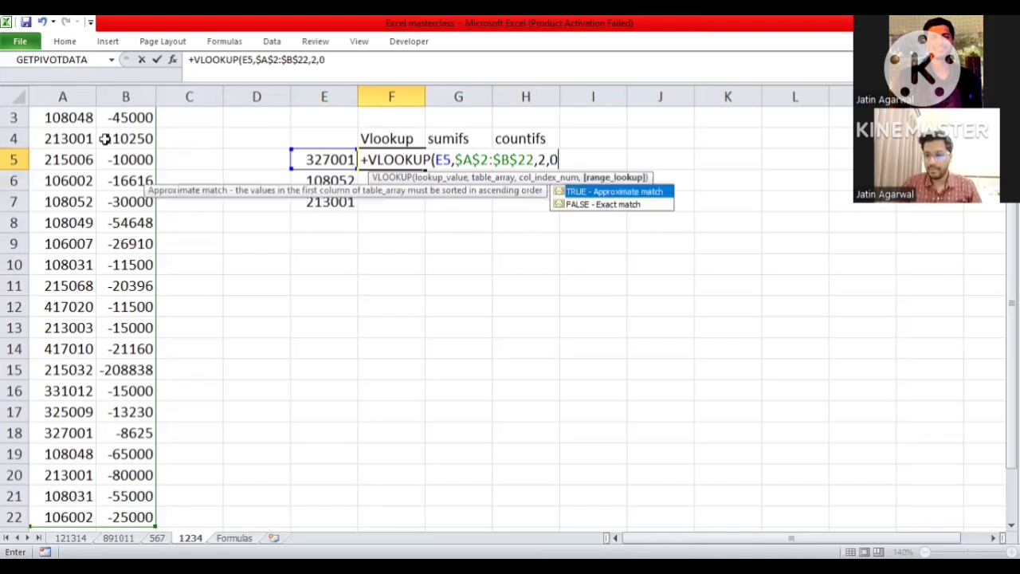
pyautogui.write(')')
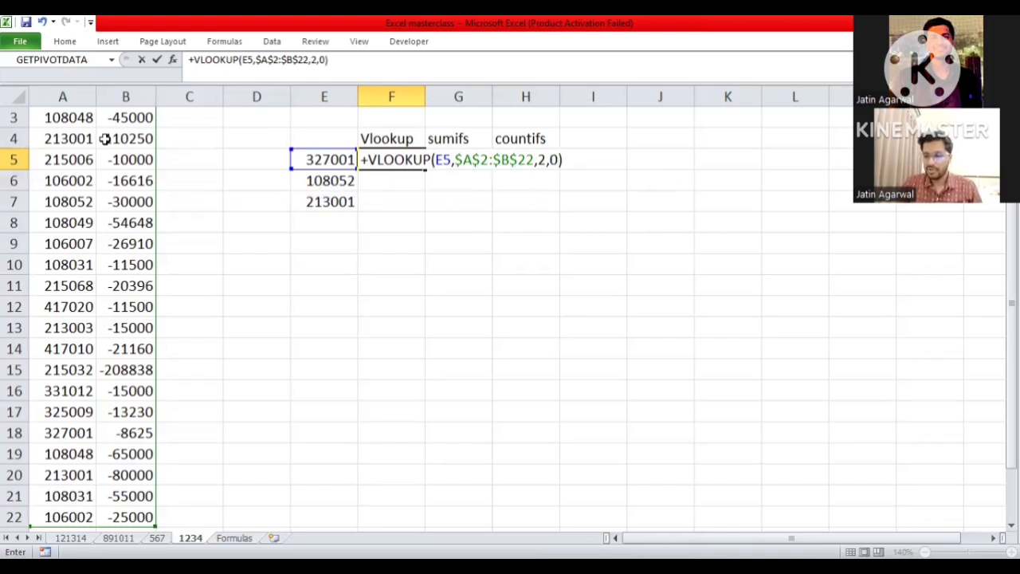
pyautogui.press('Return')
# - Fill the VLOOKUP formula from F5 down through F7 and check the copied formulas
pyautogui.press('Up')
pyautogui.hotkey('shift', 'Down')
pyautogui.hotkey('shift', 'Down')
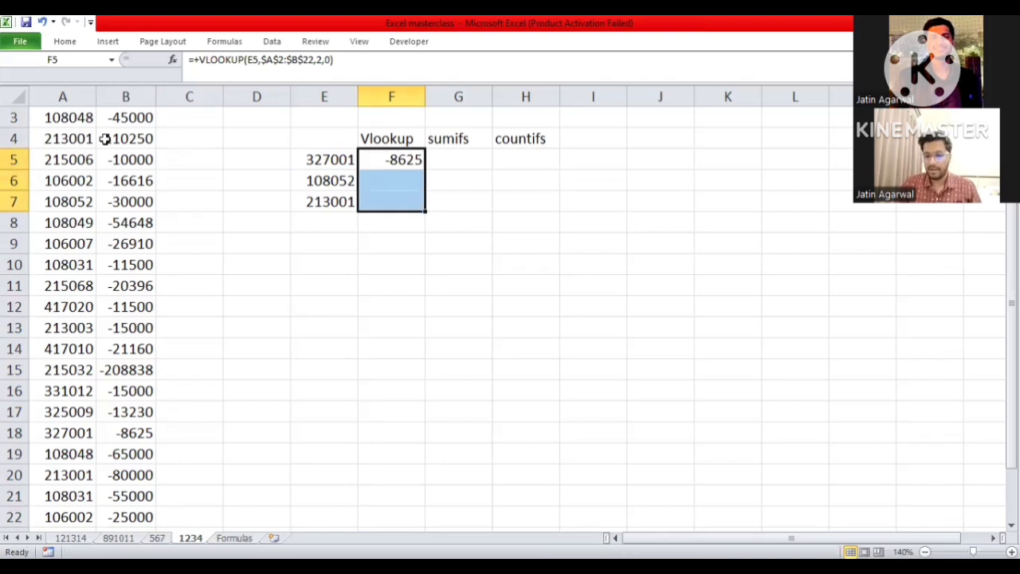
pyautogui.hotkey('ctrl', 'd')
pyautogui.press('Down')
# - Copy the code in E5 and search the PIN Code range A2:A22 for it
pyautogui.press('Down')
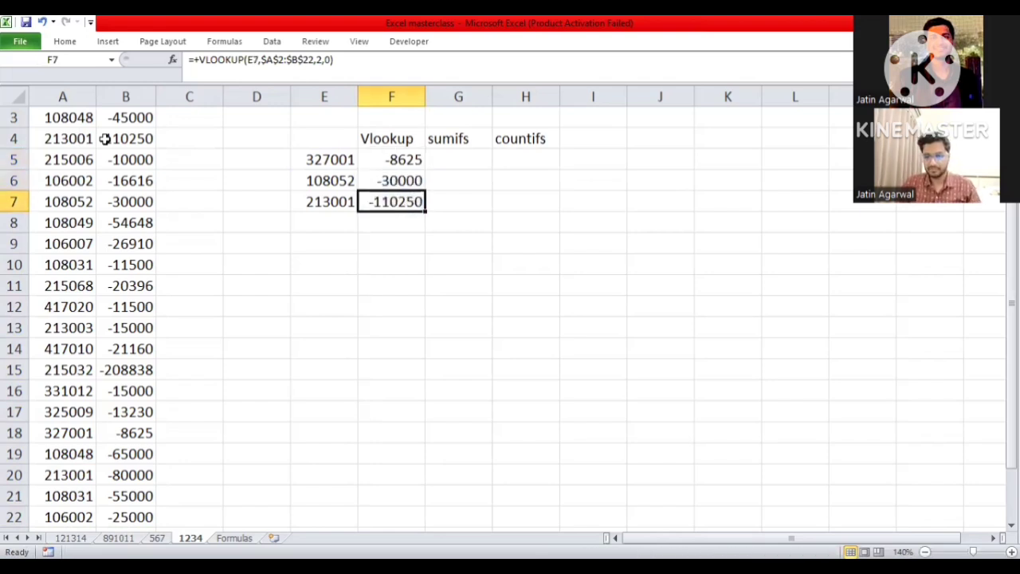
pyautogui.press('Up')
pyautogui.press('Up')
pyautogui.press('Up')
pyautogui.press('Up')
pyautogui.press('Up')
pyautogui.press('Up')
pyautogui.press('Down')
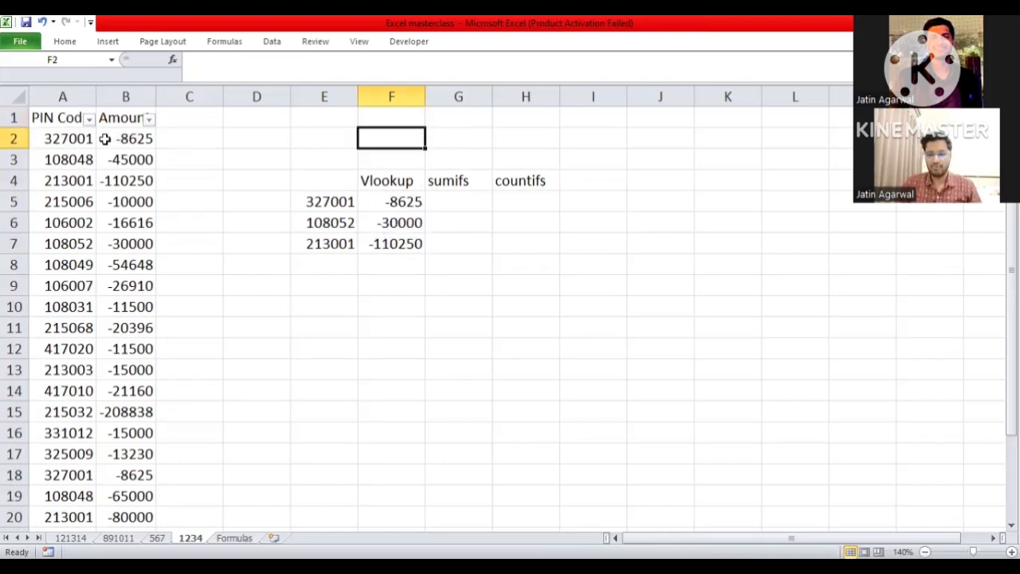
pyautogui.press('Down')
pyautogui.press('Down')
pyautogui.press('Down')
pyautogui.press('Left')
pyautogui.hotkey('ctrl', 'c')
pyautogui.press('Left')
pyautogui.press('Left')
pyautogui.press('Up')
pyautogui.press('Left')
pyautogui.press('Up')
pyautogui.press('Up')
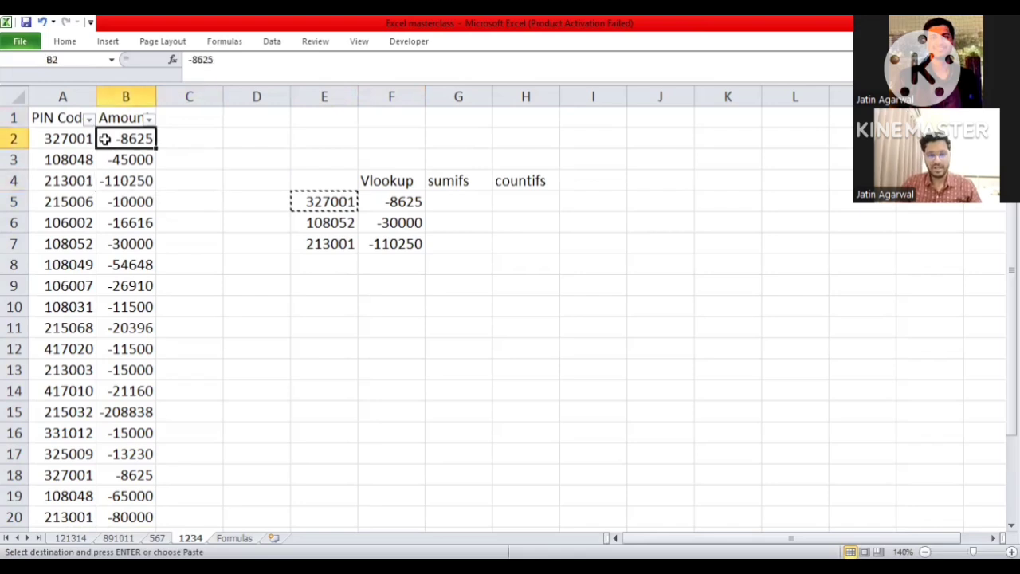
pyautogui.press('Left')
pyautogui.press('Up')
pyautogui.press('Down')
pyautogui.hotkey('shift', 'Down')
pyautogui.hotkey('shift', 'Down')
pyautogui.hotkey('shift', 'Down')
pyautogui.hotkey('shift', 'Down')
pyautogui.hotkey('shift', 'Down')
pyautogui.hotkey('shift', 'Down')
pyautogui.hotkey('shift', 'Down')
pyautogui.hotkey('shift', 'Down')
pyautogui.hotkey('shift', 'Down')
pyautogui.hotkey('shift', 'Down')
pyautogui.hotkey('shift', 'Down')
pyautogui.hotkey('shift', 'Down')
pyautogui.hotkey('shift', 'Down')
pyautogui.hotkey('shift', 'Down')
pyautogui.hotkey('shift', 'Down')
pyautogui.hotkey('shift', 'Down')
pyautogui.hotkey('shift', 'Down')
pyautogui.hotkey('shift', 'Down')
pyautogui.hotkey('shift', 'Down')
pyautogui.hotkey('shift', 'Down')
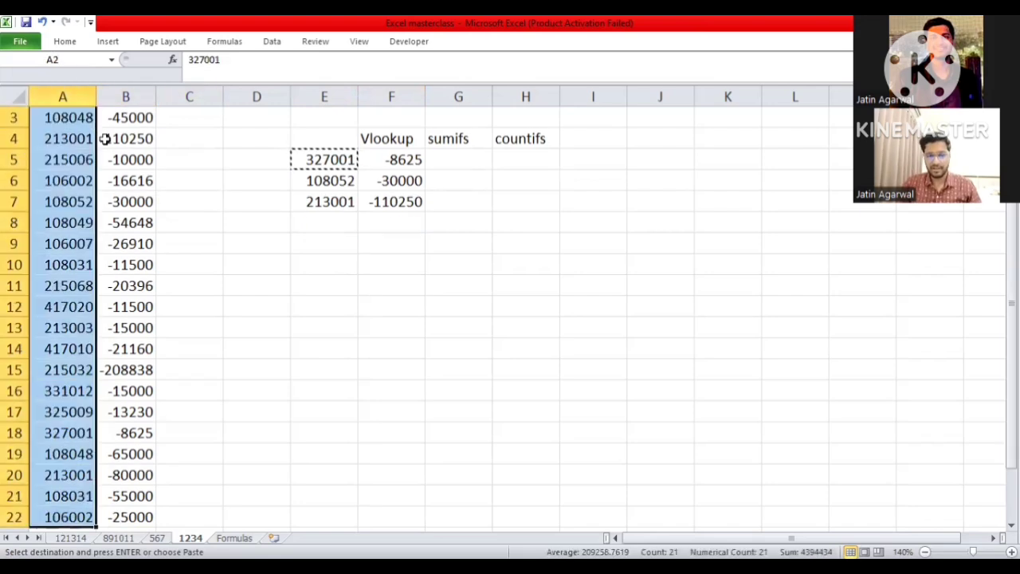
pyautogui.hotkey('ctrl', 'f')
pyautogui.hotkey('ctrl', 'v')
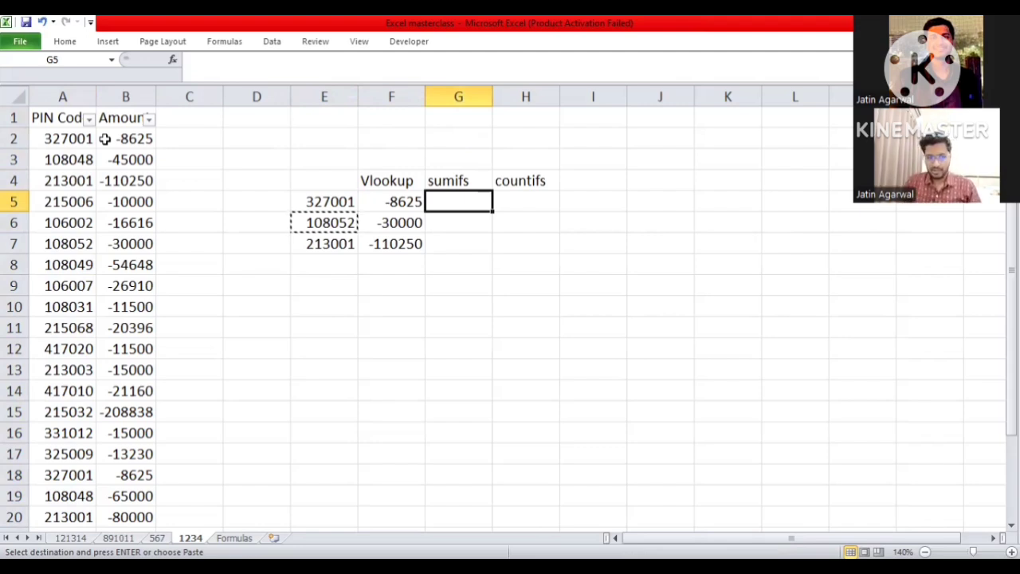
# - Filter the PIN Code column by the code copied from E7, review the matching rows, and undo the filter
pyautogui.press('Left')
pyautogui.press('Down')
pyautogui.press('Up')
pyautogui.press('Left')
pyautogui.press('Down')
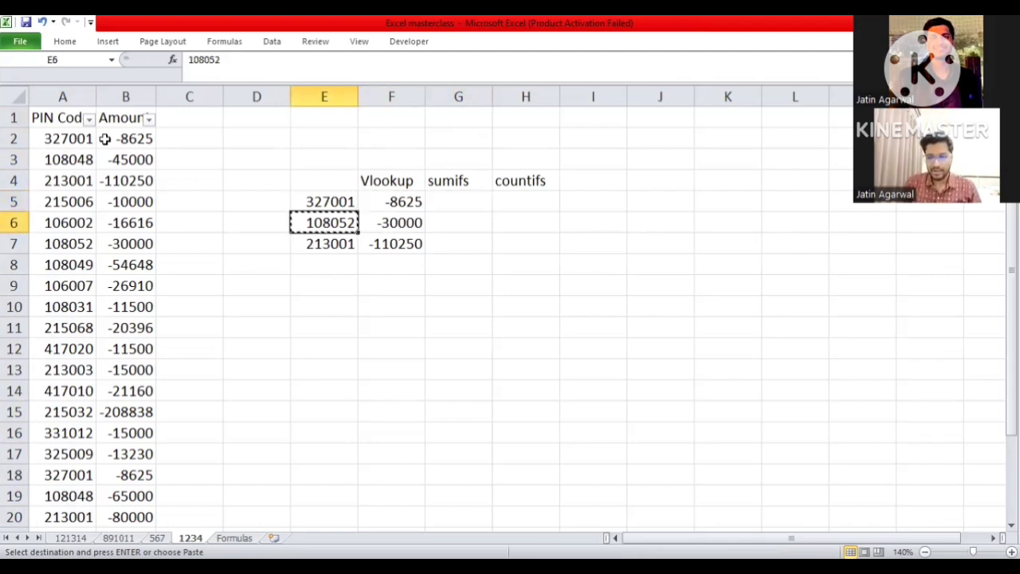
pyautogui.press('Down')
pyautogui.hotkey('ctrl', 'c')
pyautogui.press('Left')
pyautogui.press('Home')
pyautogui.hotkey('ctrl', 'Up')
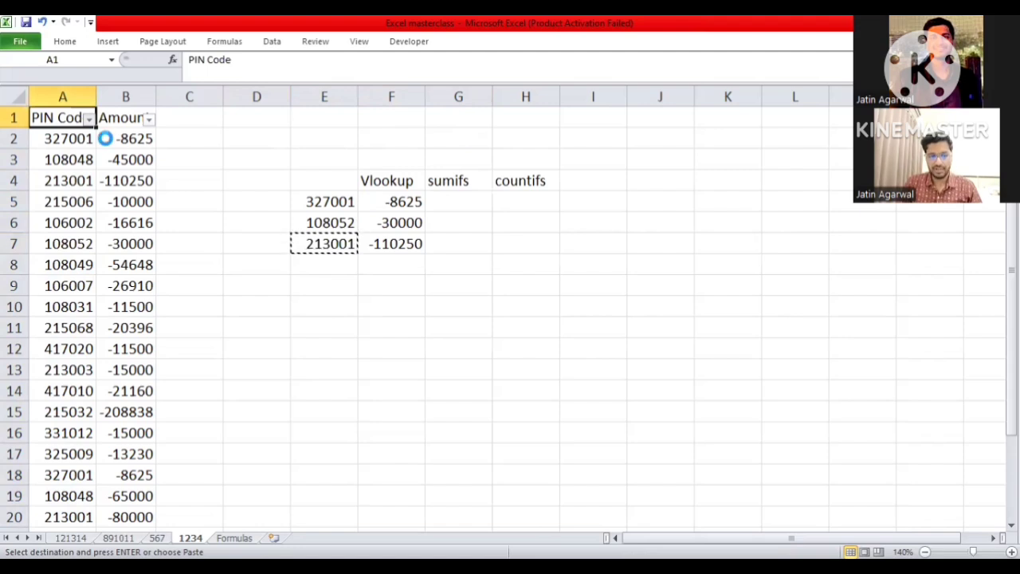
pyautogui.hotkey('alt', 'Down')
pyautogui.hotkey('ctrl', 'v')
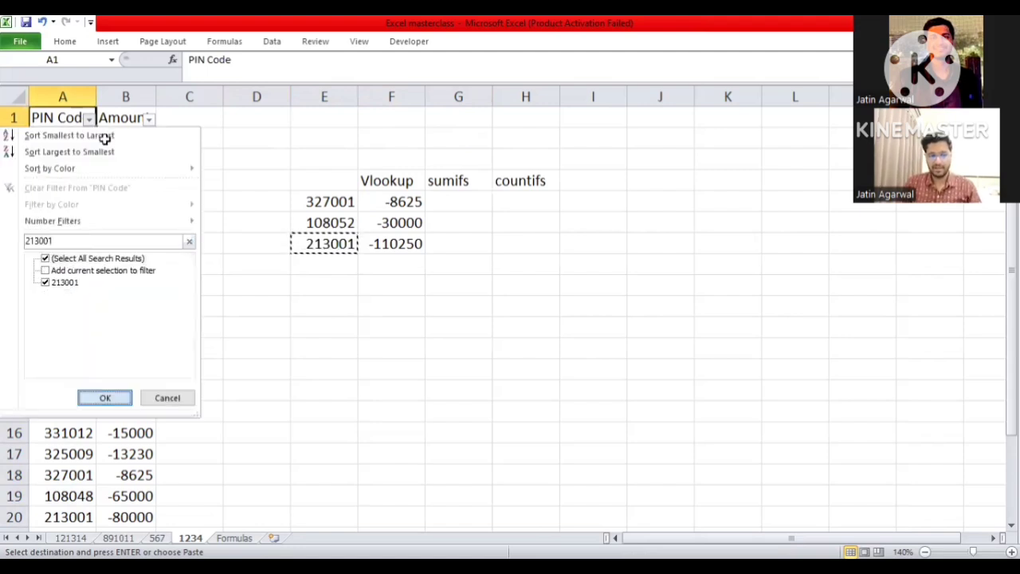
pyautogui.press('Return')
pyautogui.press('Down')
pyautogui.hotkey('ctrl', 'shift', 'Down')
pyautogui.press('Right')
pyautogui.press('Left')
pyautogui.press('Up')
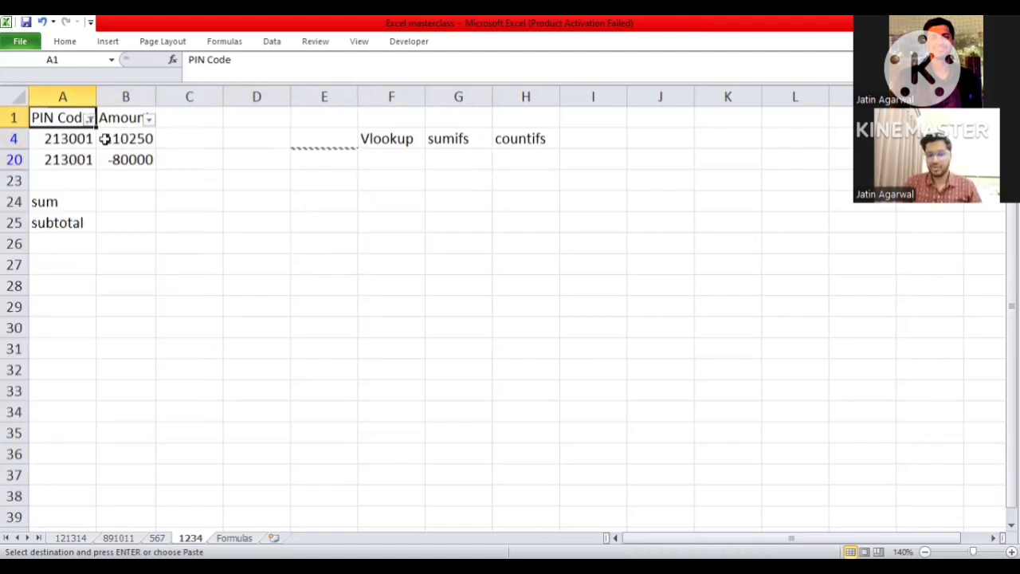
pyautogui.hotkey('ctrl', 'z')
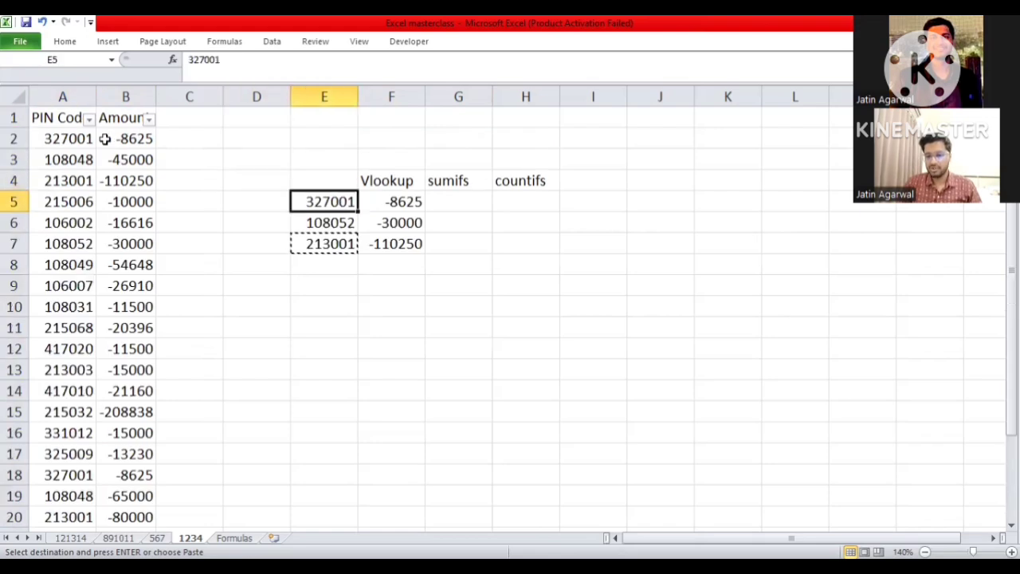
# - Bring back the PIN Code filter for the code from E7, review the matching amounts, and undo the filter
pyautogui.press('Down')
pyautogui.press('Down')
pyautogui.hotkey('ctrl', 'z')
pyautogui.press('Left')
pyautogui.press('Down')
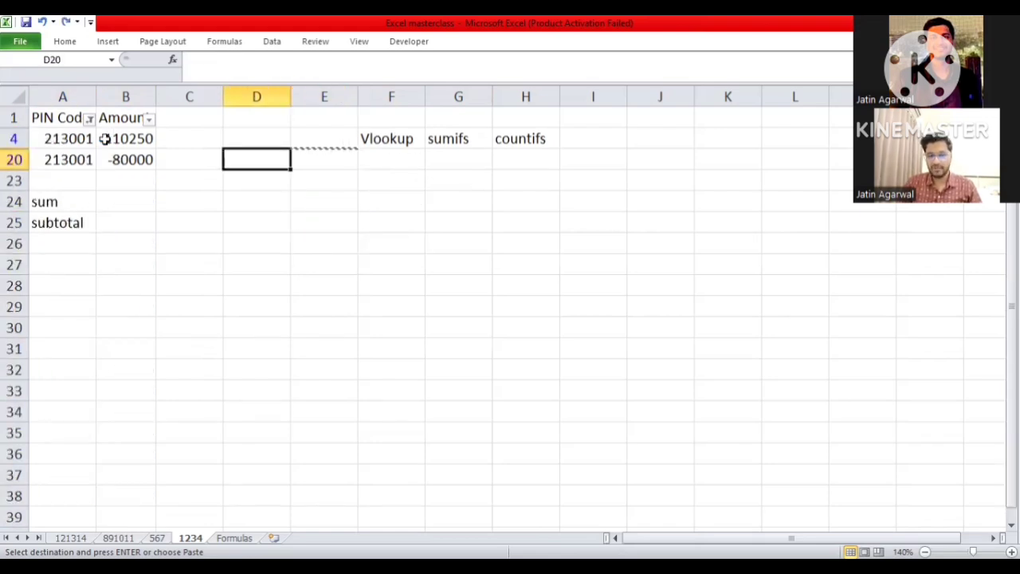
pyautogui.click(104, 139)
pyautogui.press('Right')
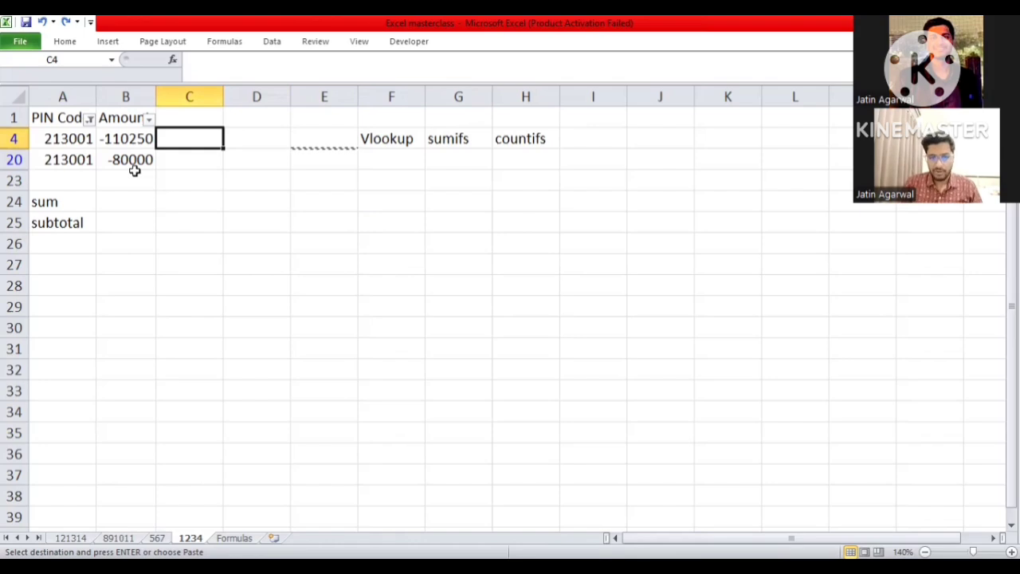
pyautogui.hotkey('ctrl', 'z')
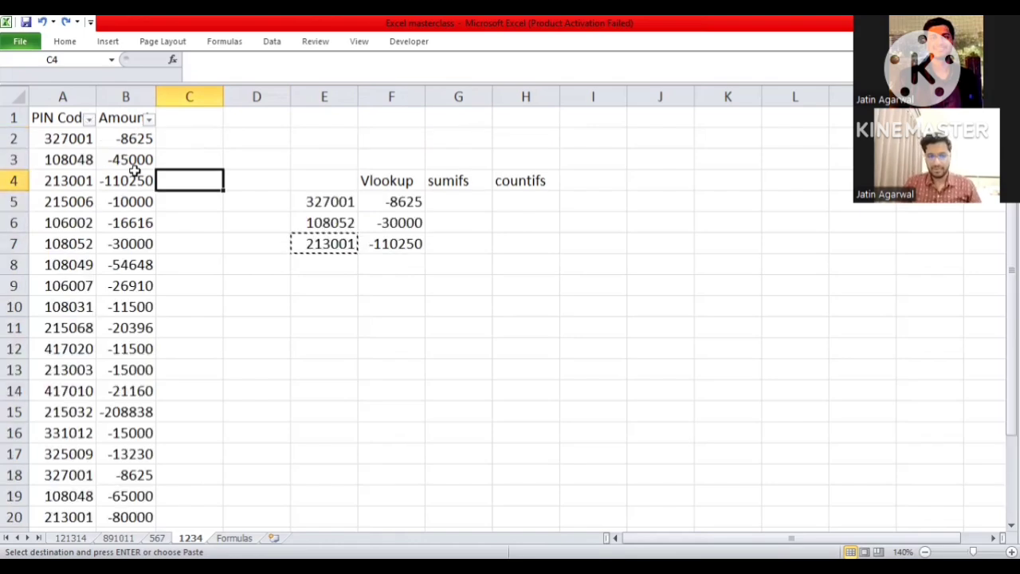
# - Start a SUMIFS formula in G5 with the absolute range $B$2:$B$22 as the sum range
pyautogui.press('Right')
pyautogui.press('Right')
pyautogui.press('Right')
pyautogui.press('Right')
pyautogui.press('Down')
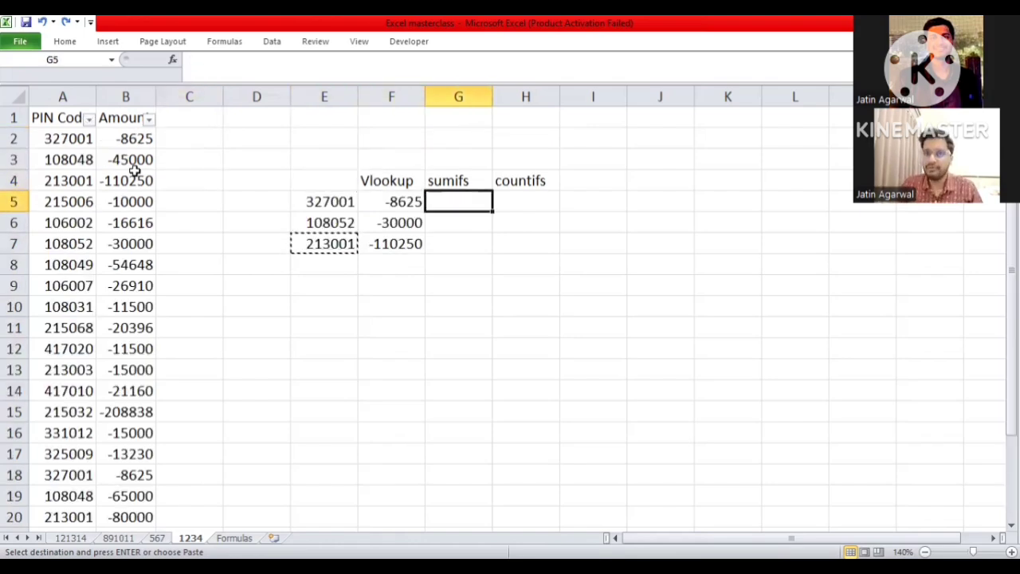
pyautogui.write('+')
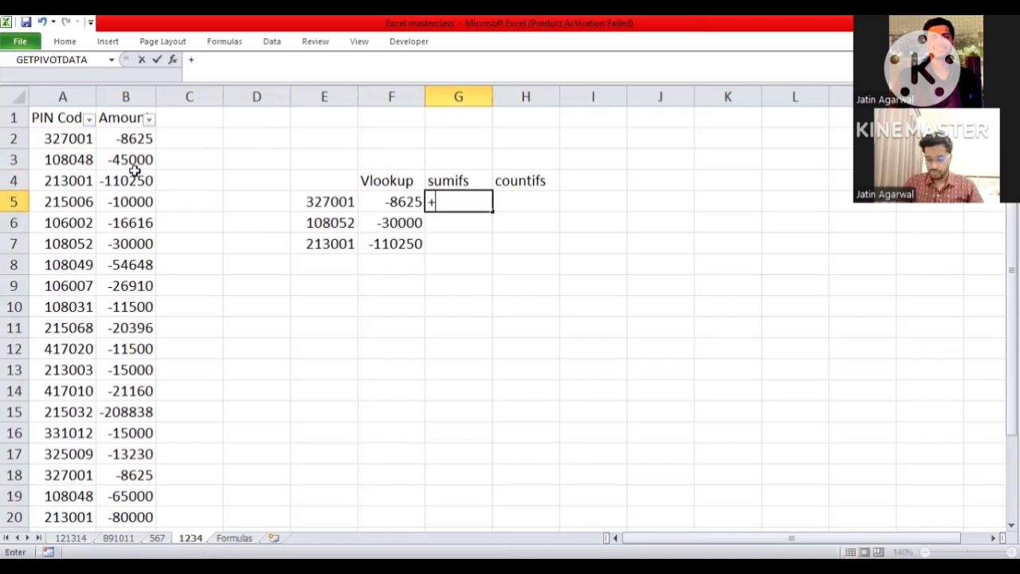
pyautogui.write('s')
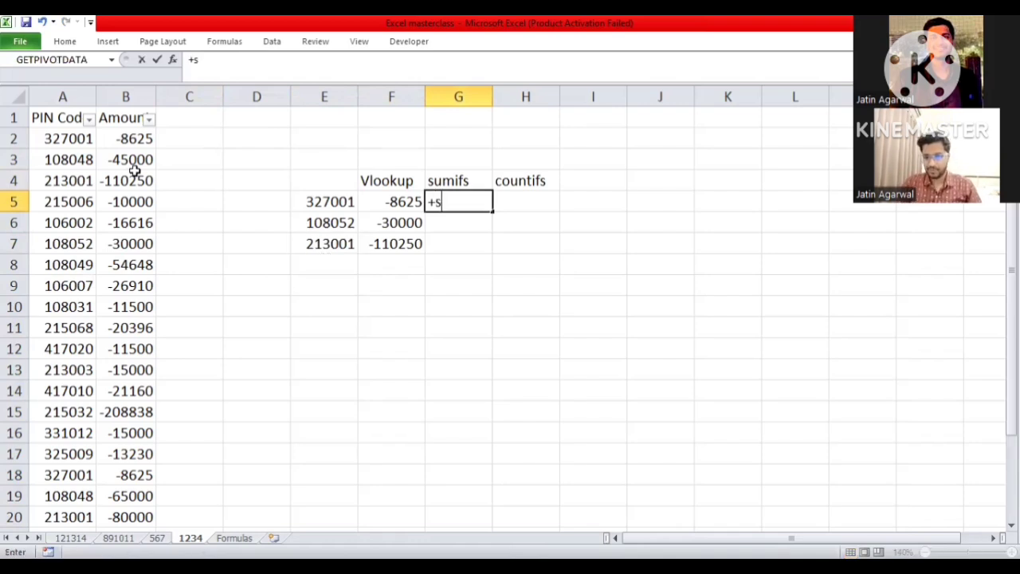
pyautogui.write('umifs(')
pyautogui.press('Left')
pyautogui.press('Left')
pyautogui.press('Left')
pyautogui.press('Left')
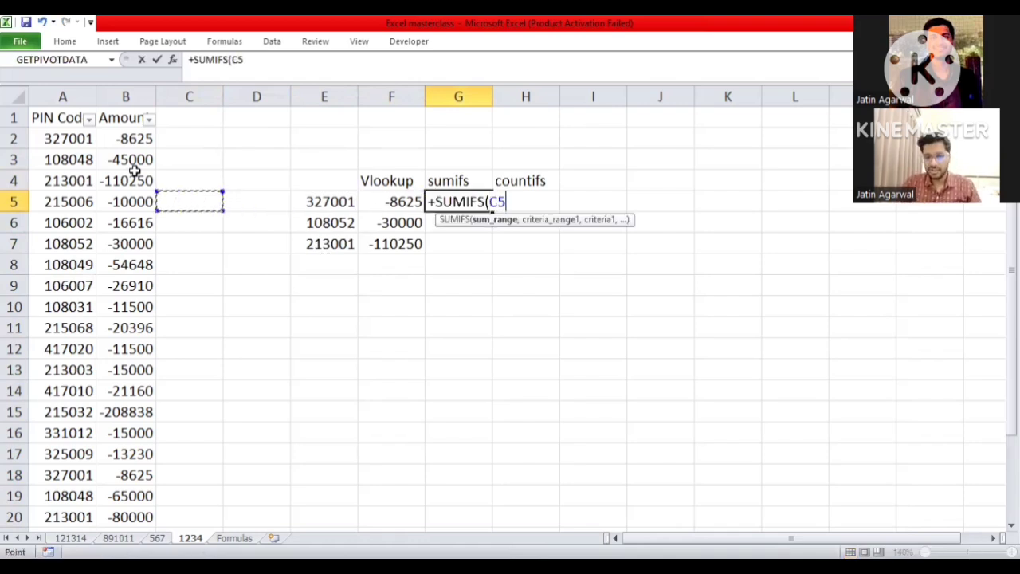
pyautogui.press('Up')
pyautogui.press('Up')
pyautogui.press('Left')
pyautogui.press('Up')
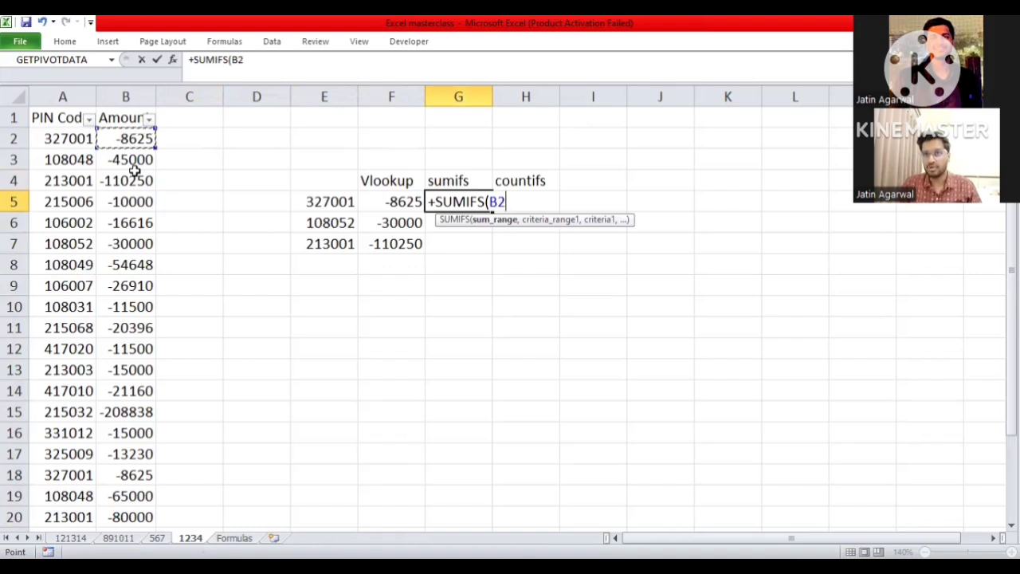
pyautogui.hotkey('ctrl', 'shift', 'Down')
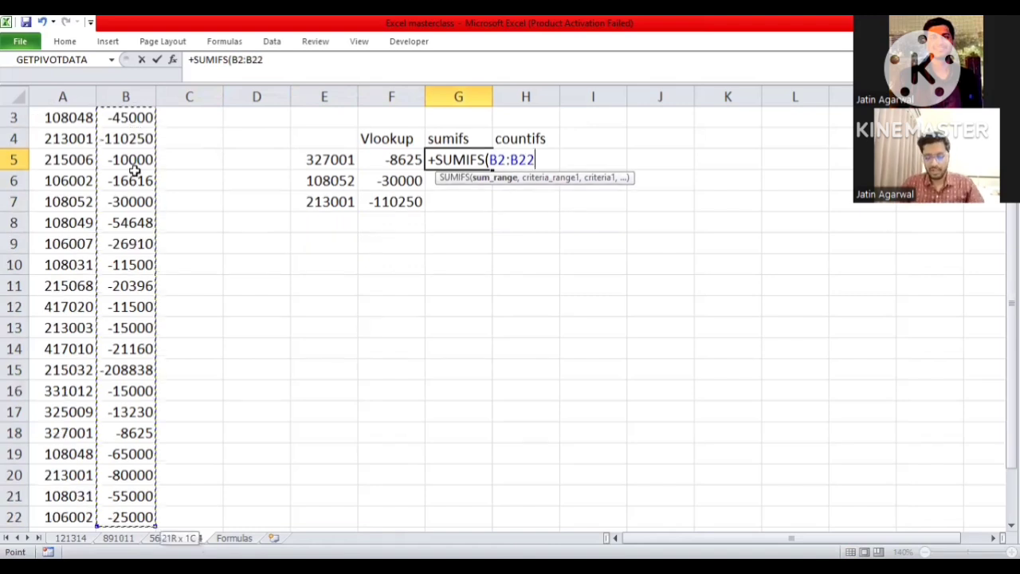
pyautogui.press('F4')
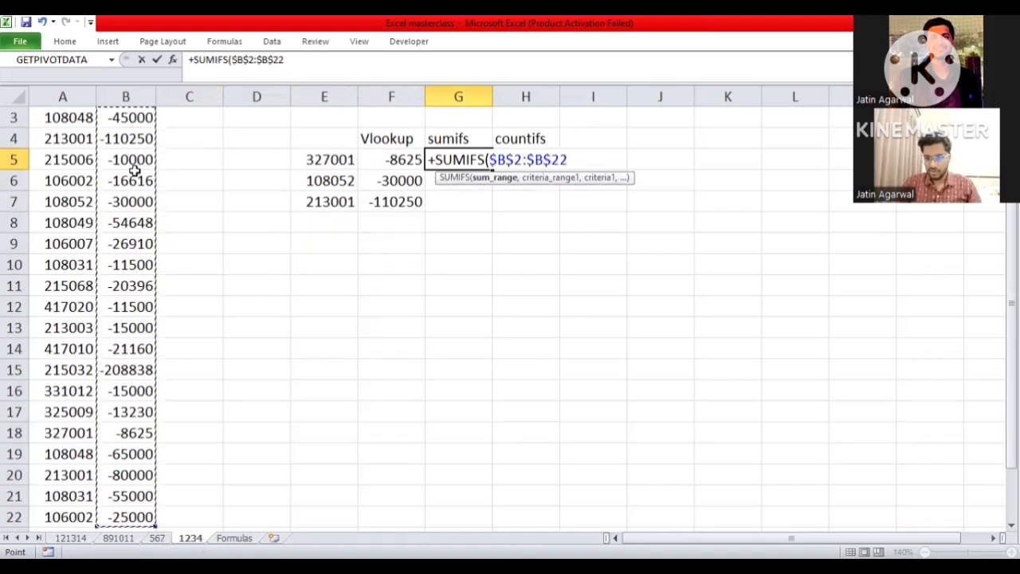
# - Complete the SUMIFS in G5 with $A$2:$A$22 as the criteria range and E5 as the criterion
pyautogui.write(',')
pyautogui.press('Left')
pyautogui.press('Left')
pyautogui.press('Left')
pyautogui.press('Left')
pyautogui.press('Left')
pyautogui.press('Left')
pyautogui.press('Up')
pyautogui.press('Up')
pyautogui.press('Up')
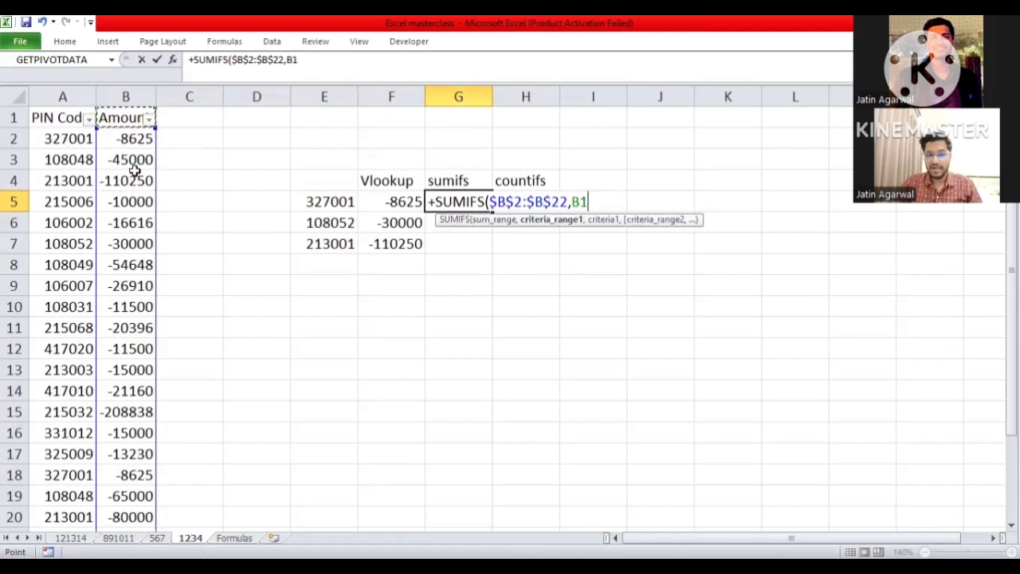
pyautogui.hotkey('ctrl', 'shift', 'Down')
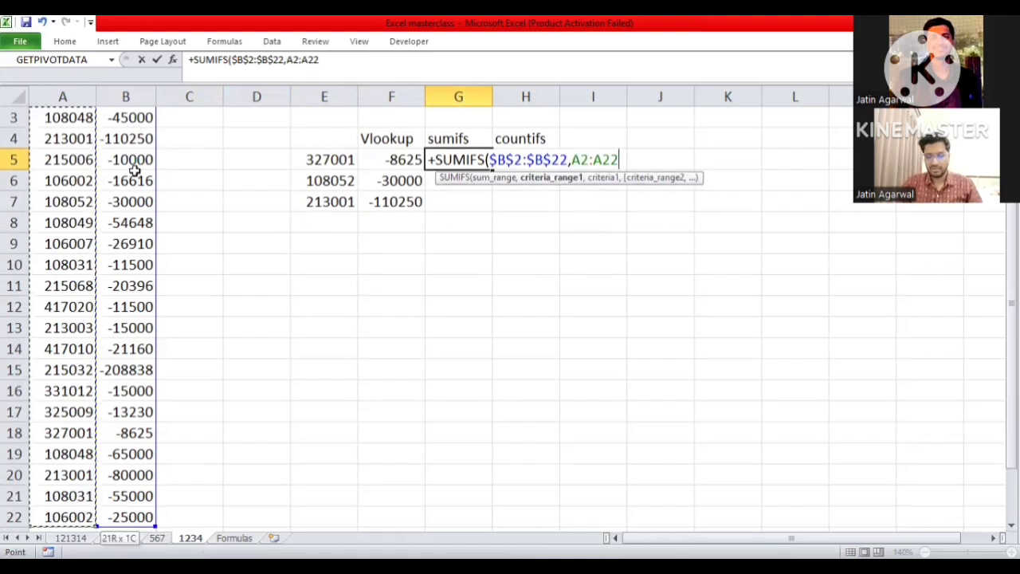
pyautogui.press('F4')
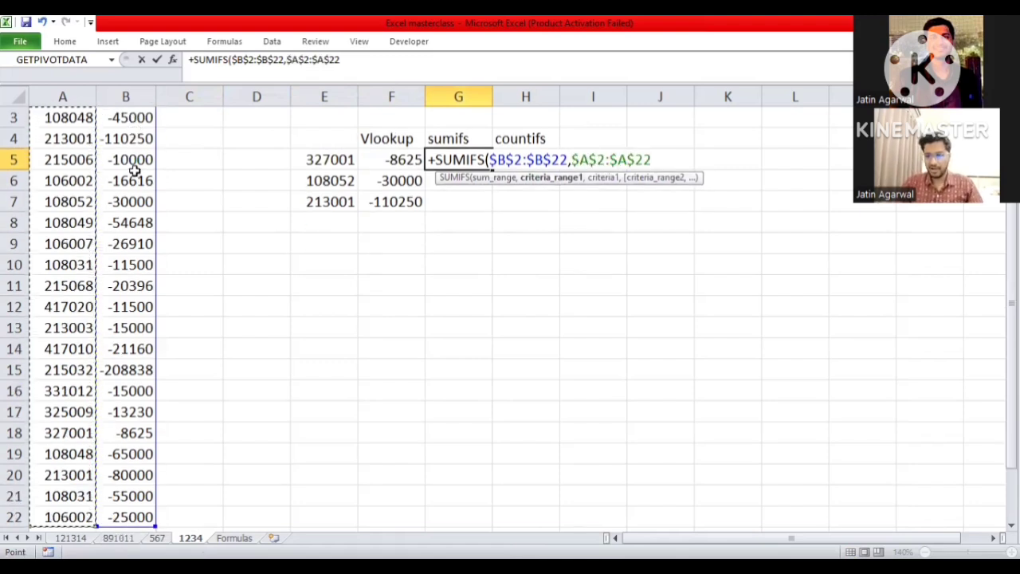
pyautogui.write(',')
pyautogui.press('Left')
pyautogui.press('Left')
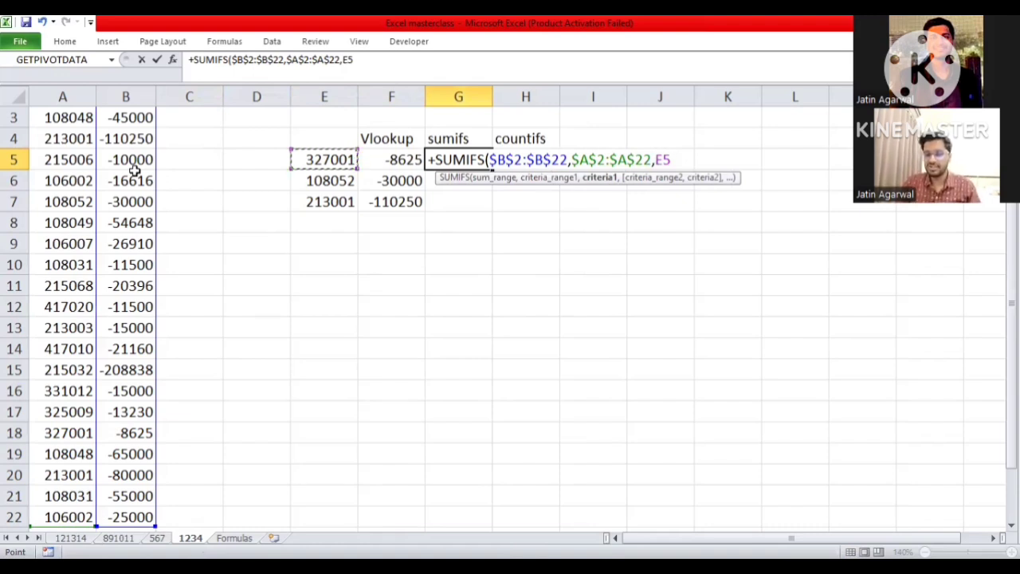
pyautogui.hotkey('ctrl', 'Return')
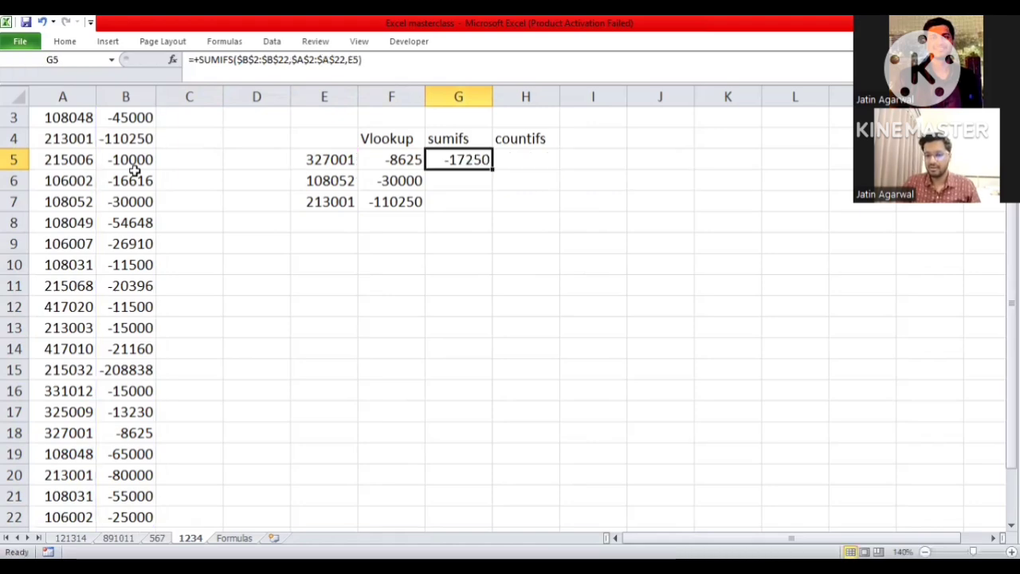
# - Fill the SUMIFS formula from G5 down through G7 and check the copied formula in G6
pyautogui.hotkey('shift', 'Down')
pyautogui.hotkey('shift', 'Down')
pyautogui.hotkey('ctrl', 'd')
pyautogui.press('Down')
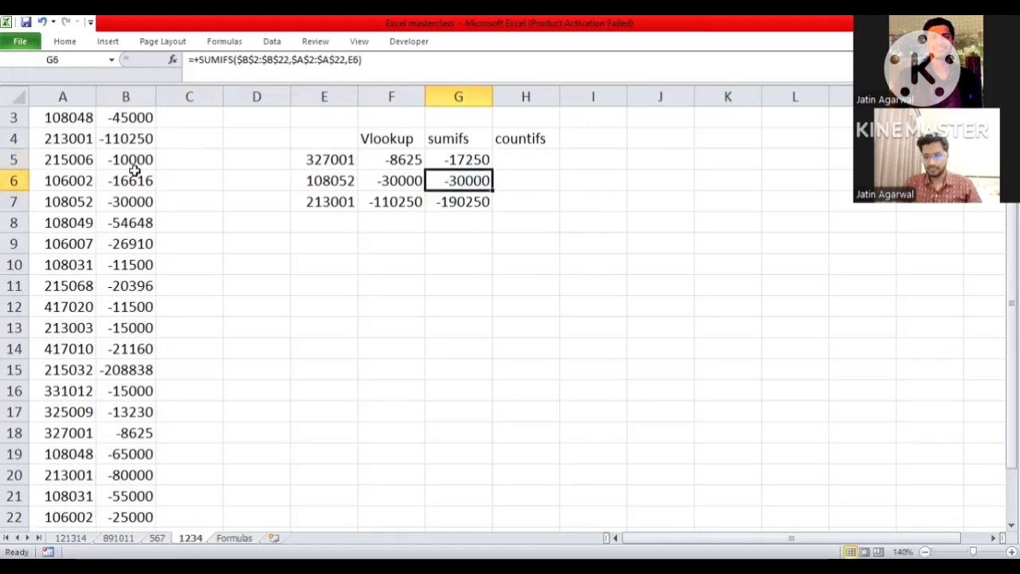
# - Copy the code in E7 and filter the PIN Code column by it
pyautogui.press('Down')
pyautogui.press('Left')
pyautogui.press('Left')
pyautogui.hotkey('ctrl', 'c')
pyautogui.hotkey('ctrl', 'Home')
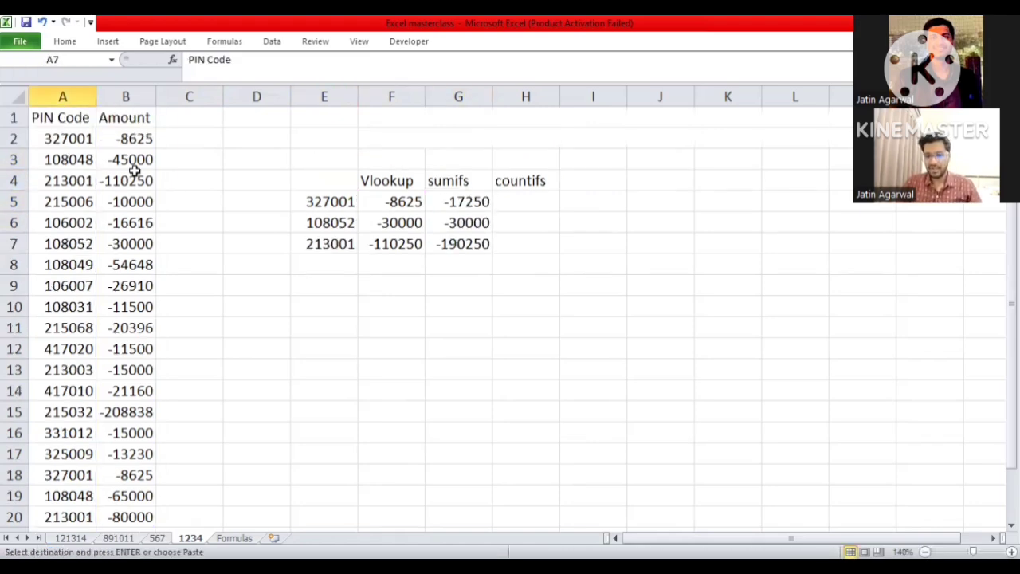
pyautogui.hotkey('ctrl', 'shift', 'l')
pyautogui.hotkey('alt', 'Down')
pyautogui.hotkey('ctrl', 'v')
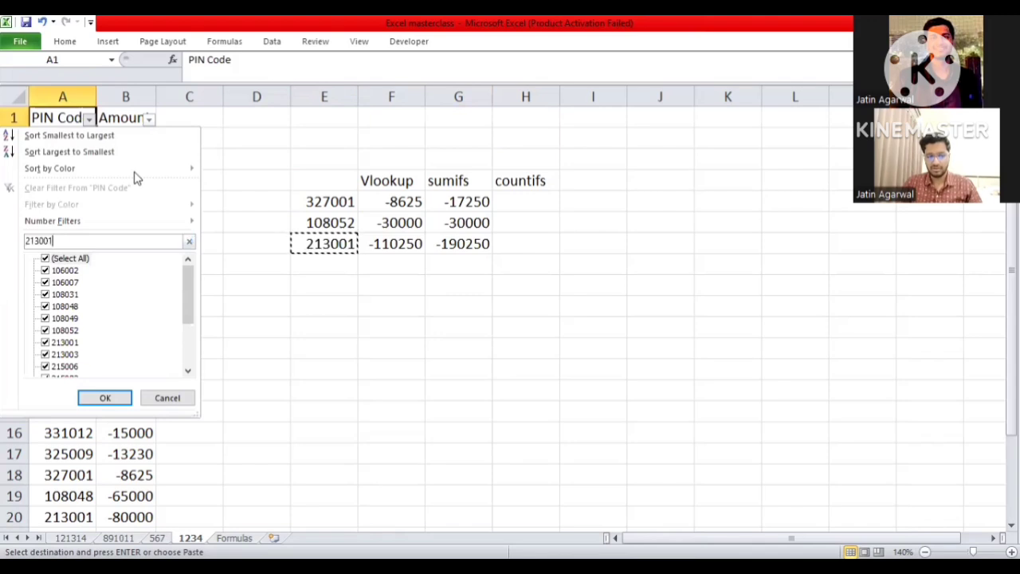
pyautogui.press('Return')
# - Select the filtered amounts in column B to check their sum, and clear the filter
pyautogui.press('Right')
pyautogui.press('Down')
pyautogui.hotkey('ctrl', 'shift', 'Down')
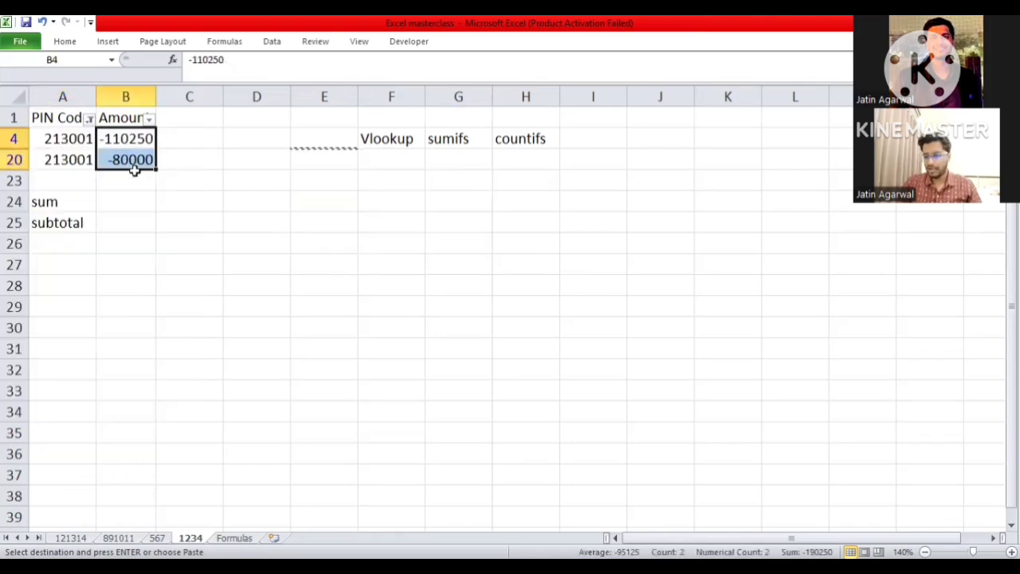
pyautogui.press('Up')
pyautogui.press('Left')
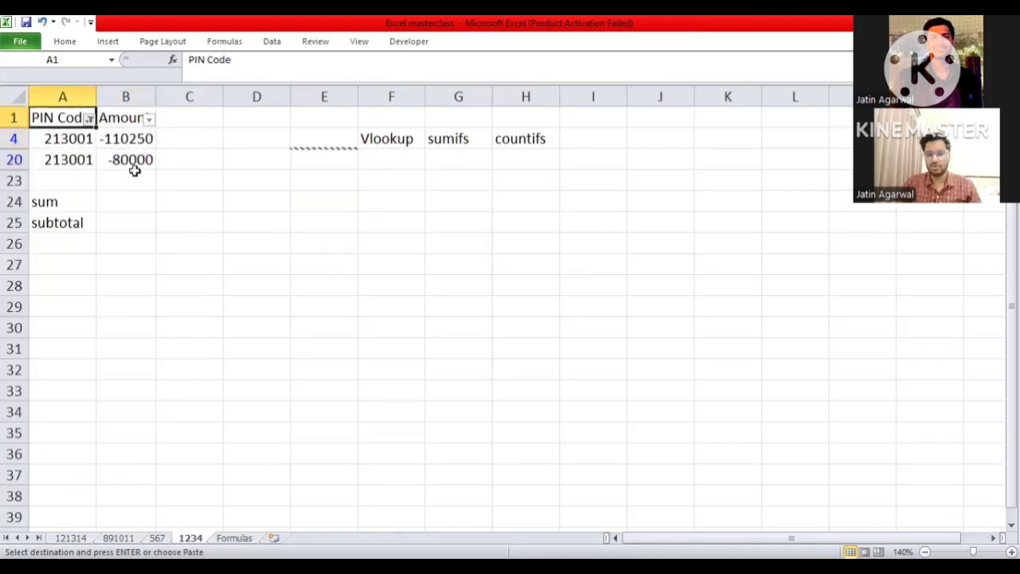
pyautogui.hotkey('ctrl', 'shift', 'l')
pyautogui.hotkey('ctrl', 'shift', 'l')
# - Examine the codes in column E alongside their VLOOKUP and SUMIFS results
pyautogui.press('Right')
pyautogui.press('Right')
pyautogui.press('Right')
pyautogui.press('Right')
pyautogui.press('Down')
pyautogui.press('Down')
pyautogui.press('Down')
pyautogui.press('Down')
pyautogui.press('Down')
pyautogui.press('Right')
pyautogui.press('Right')
pyautogui.press('Down')
pyautogui.press('Right')
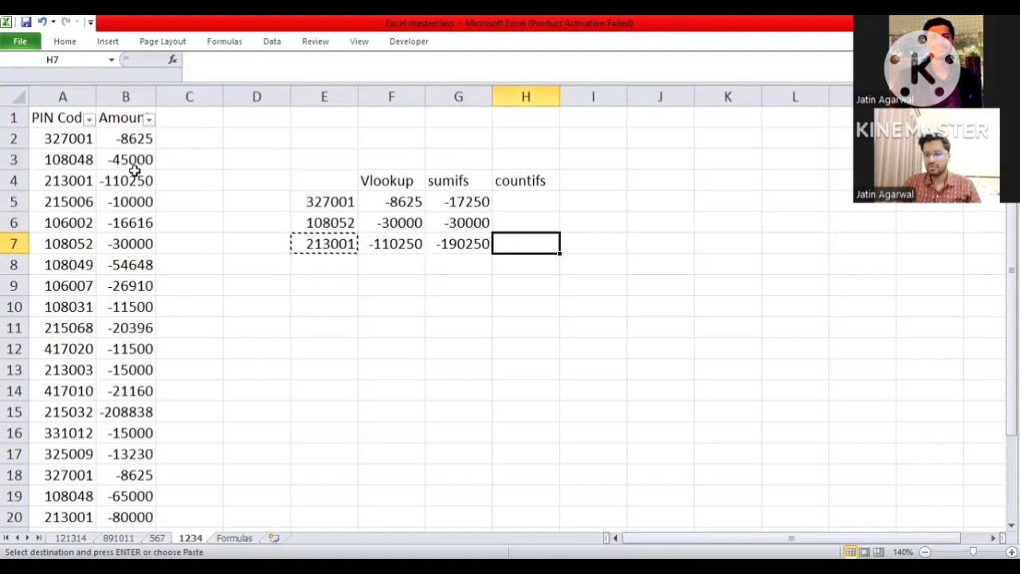
pyautogui.press('Escape')
pyautogui.press('Up')
pyautogui.press('Up')
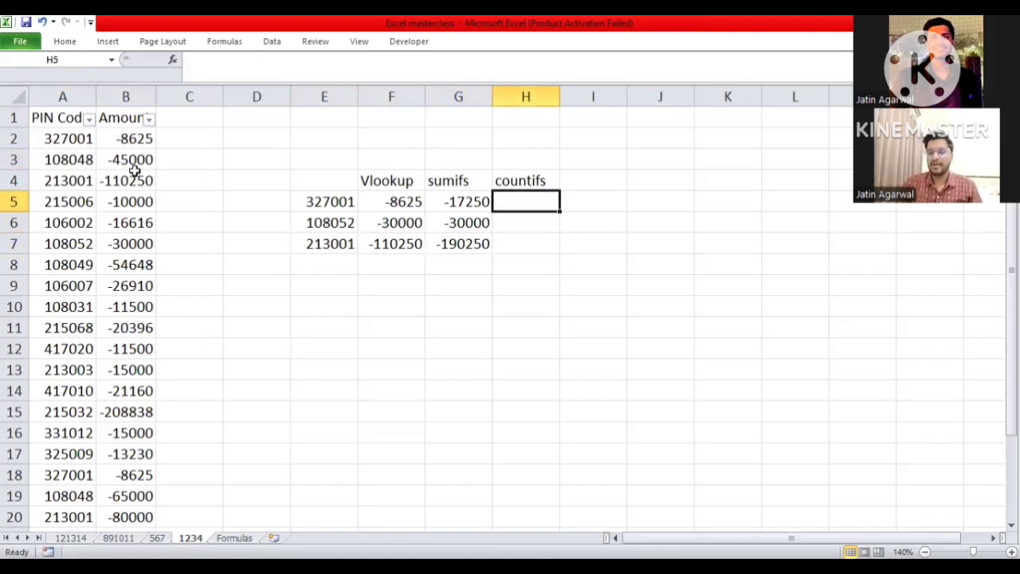
pyautogui.press('Left')
pyautogui.press('Left')
pyautogui.press('Left')
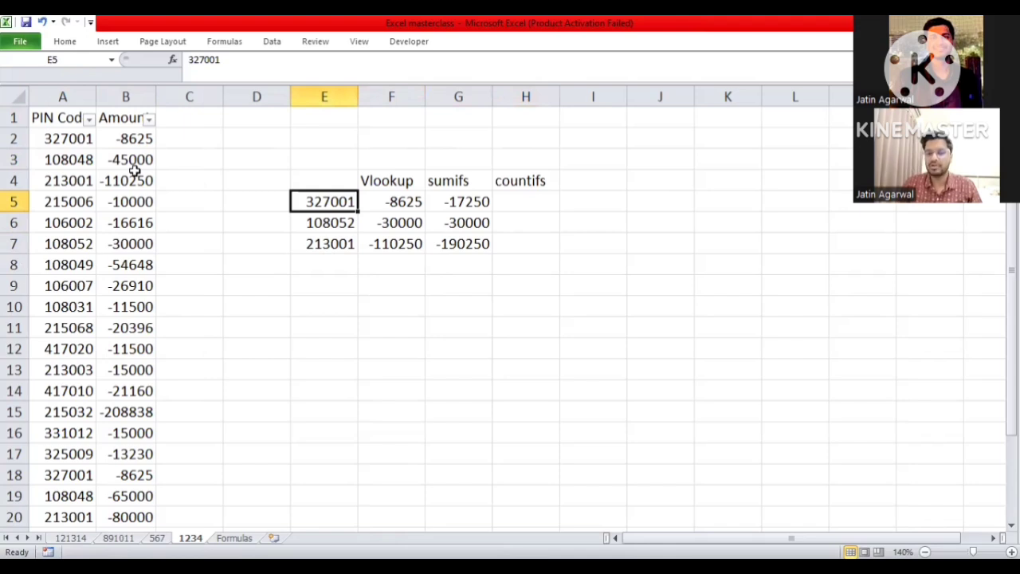
pyautogui.press('Down')
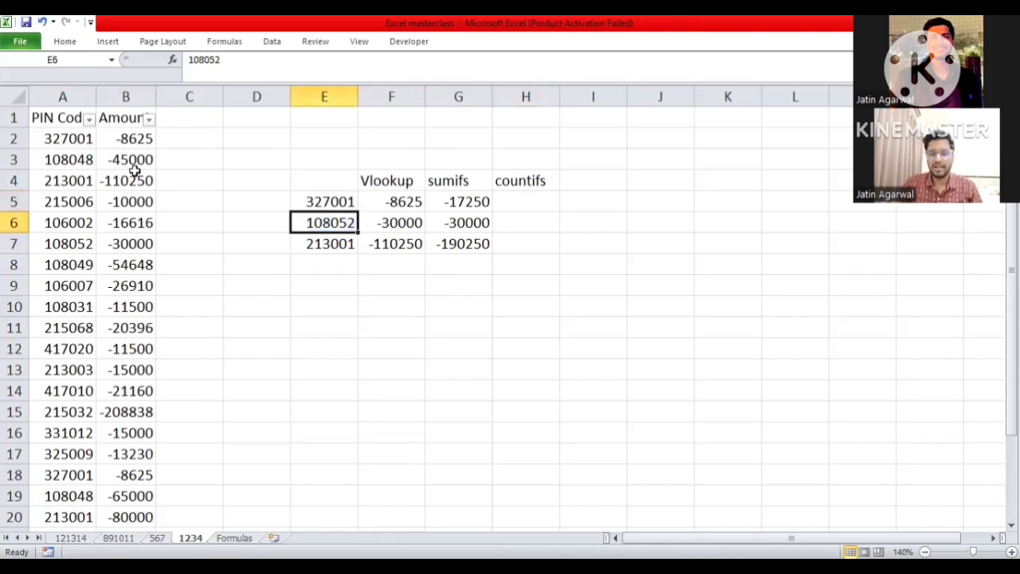
pyautogui.press('Up')
pyautogui.hotkey('shift', 'Right')
pyautogui.press('Right')
pyautogui.press('Right')
pyautogui.press('Right')
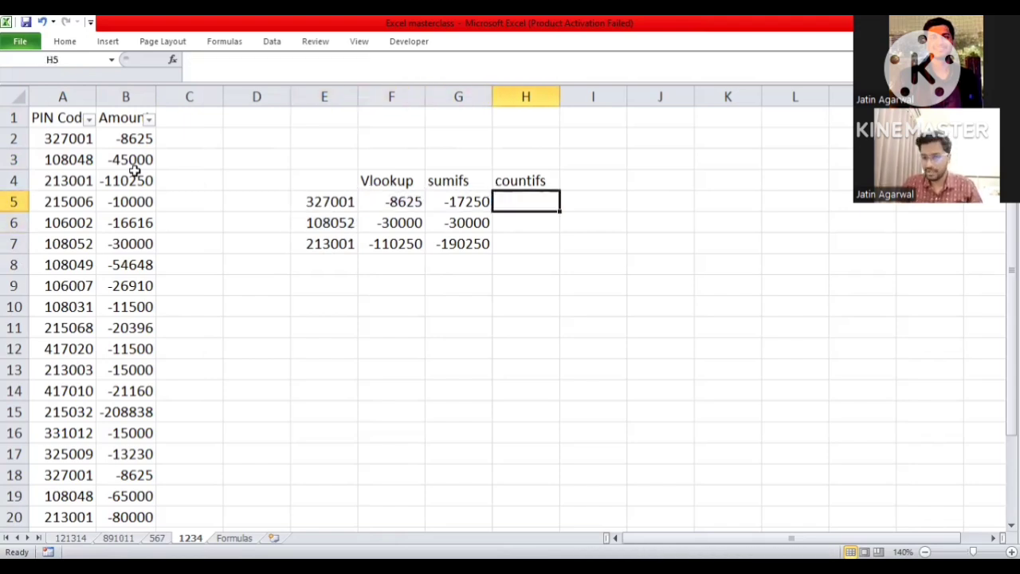
# - Start a COUNTIFS formula in H5 with the absolute range $A$2:$A$22 as the criteria range
pyautogui.write('+c')
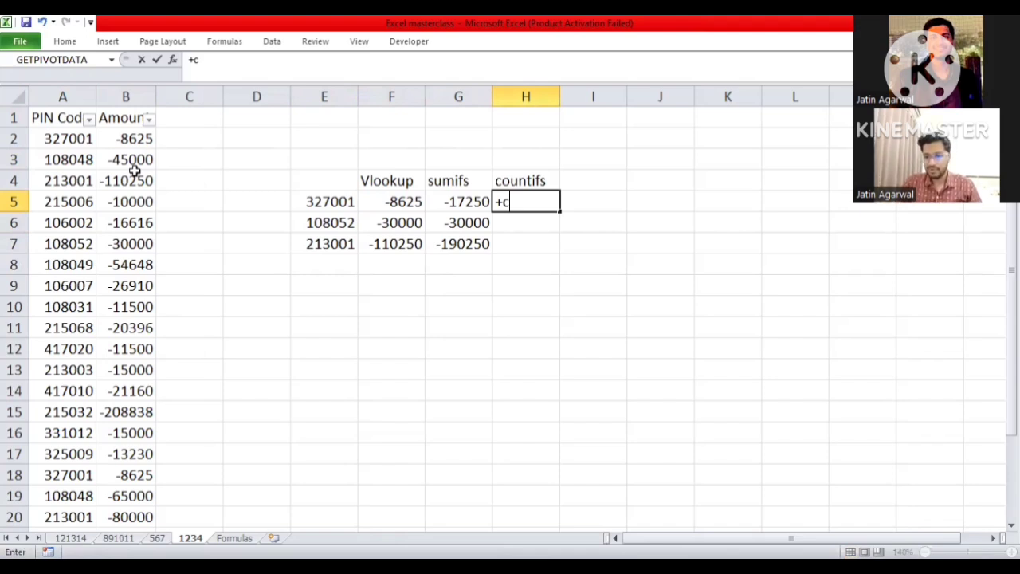
pyautogui.write('ountifs')
pyautogui.press('Tab')
pyautogui.hotkey('ctrl', 'Left')
pyautogui.hotkey('ctrl', 'Left')
pyautogui.hotkey('ctrl', 'Left')
pyautogui.press('Up')
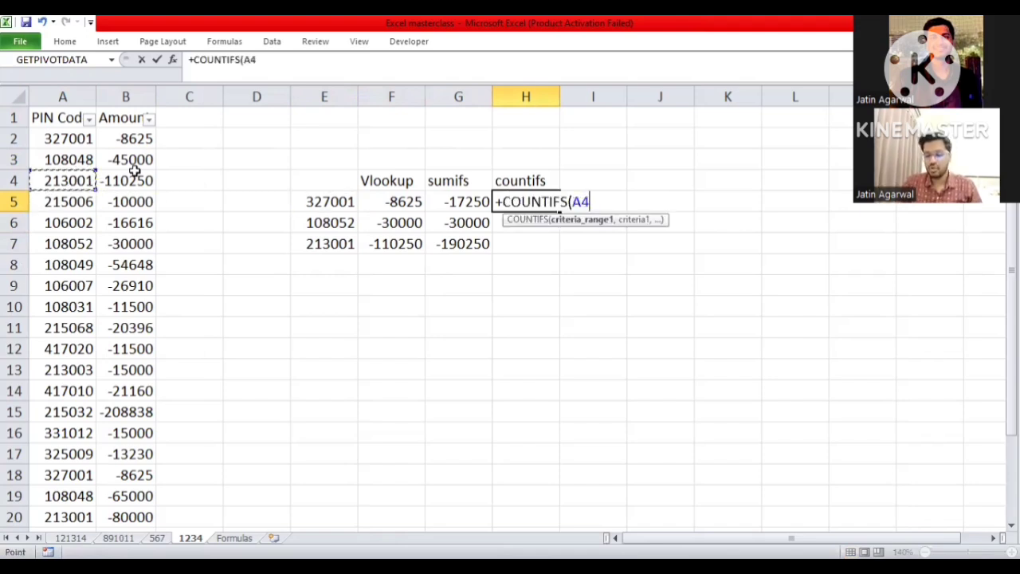
pyautogui.press('Up')
pyautogui.press('Up')
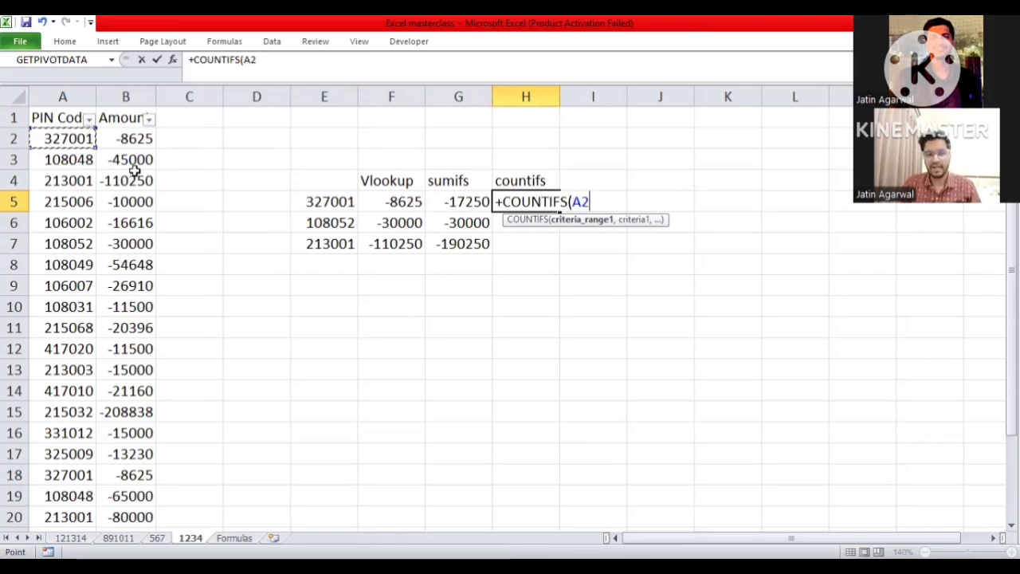
pyautogui.hotkey('ctrl', 'shift', 'Down')
pyautogui.press('F4')
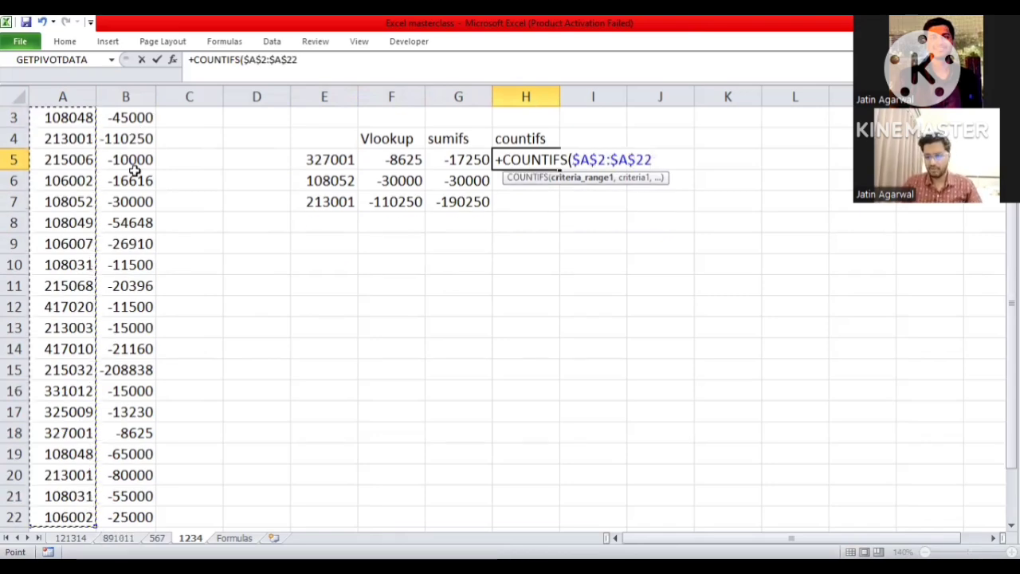
# - Complete the COUNTIFS in H5 with E5 as the criterion
pyautogui.write(',')
pyautogui.press('Left')
pyautogui.press('Left')
pyautogui.press('Left')
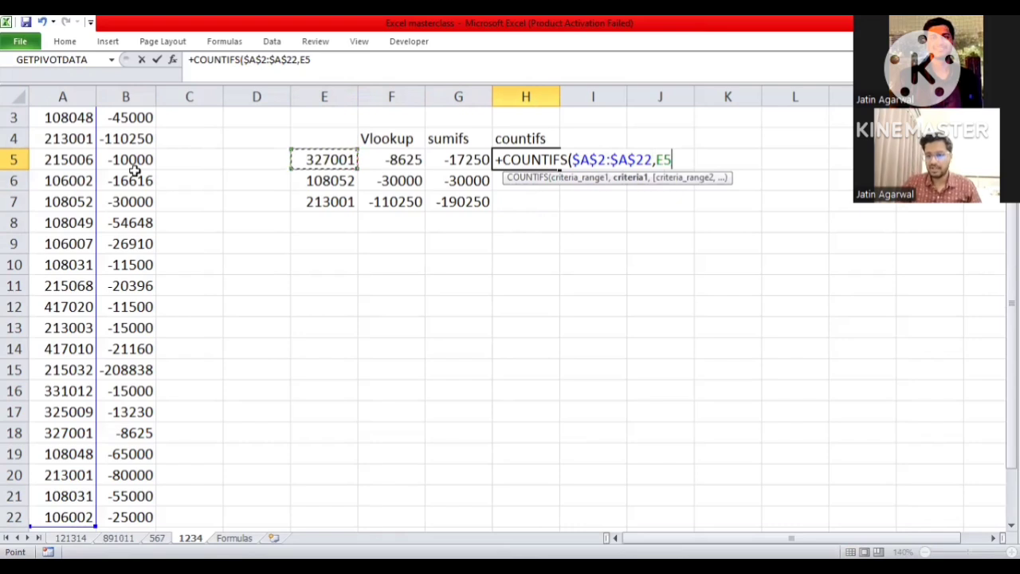
pyautogui.hotkey('ctrl', 'Return')
# - Fill the COUNTIFS formula from H5 down through H7 and check the copied formulas
pyautogui.hotkey('shift', 'Down')
pyautogui.hotkey('shift', 'Down')
pyautogui.hotkey('ctrl', 'd')
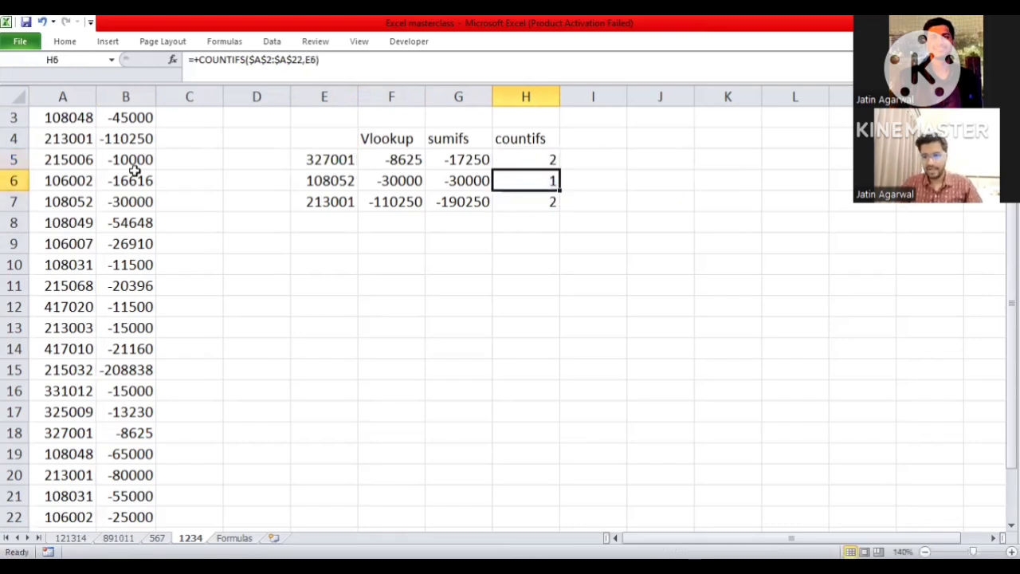
pyautogui.hotkey('shift', 'Up')
pyautogui.hotkey('shift', 'Up')
pyautogui.press('Down')
pyautogui.press('Down')
pyautogui.press('Up')
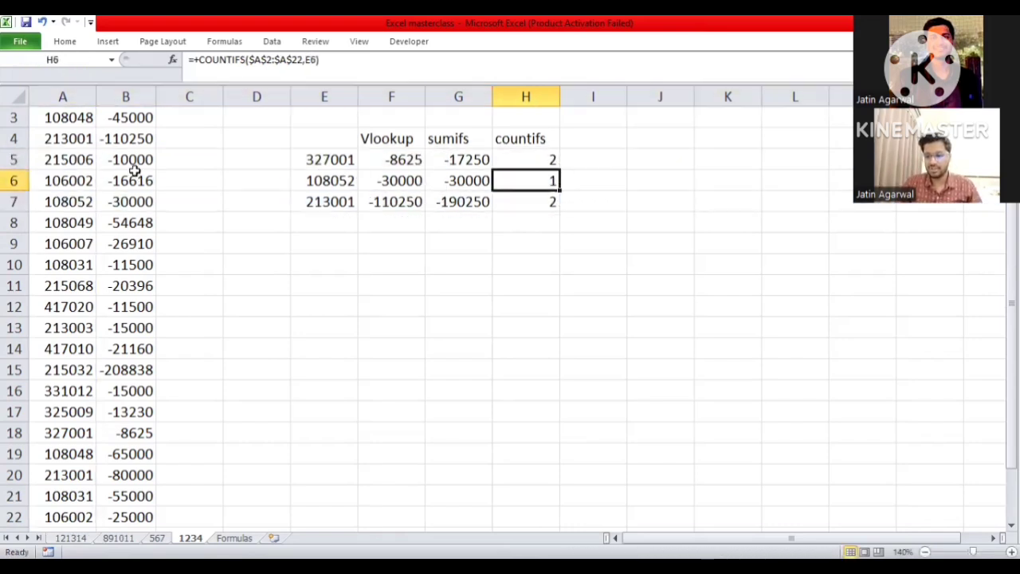
# - Copy the code in E5 and filter the PIN Code column by it to check its number of occurrences
pyautogui.press('Up')
pyautogui.press('Left')
pyautogui.press('Left')
pyautogui.press('Left')
pyautogui.hotkey('ctrl', 'c')
pyautogui.press('Up')
pyautogui.press('Left')
pyautogui.press('Left')
pyautogui.press('Left')
pyautogui.hotkey('ctrl', 'Up')
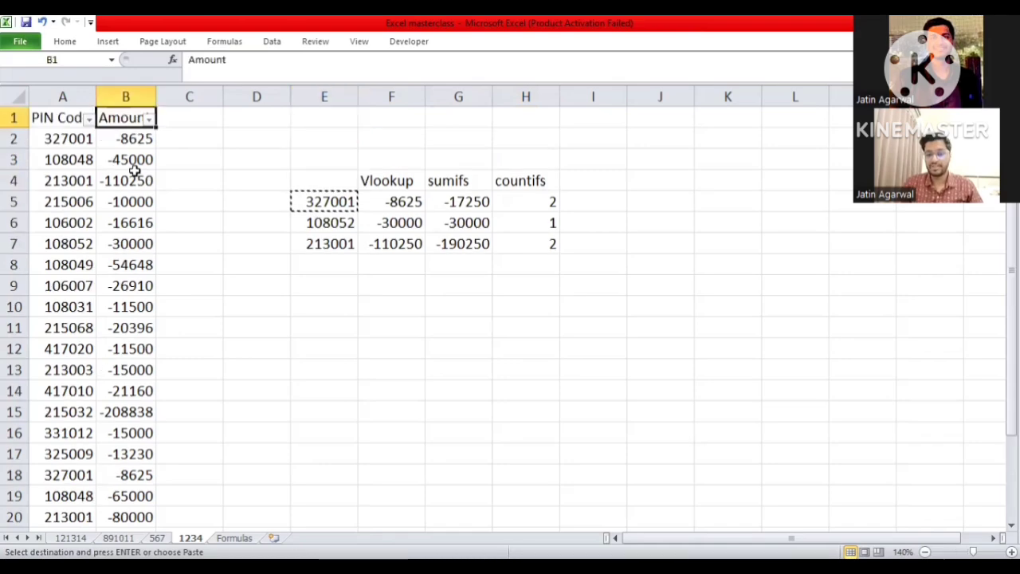
pyautogui.press('Left')
pyautogui.hotkey('alt', 'Down')
pyautogui.hotkey('ctrl', 'v')
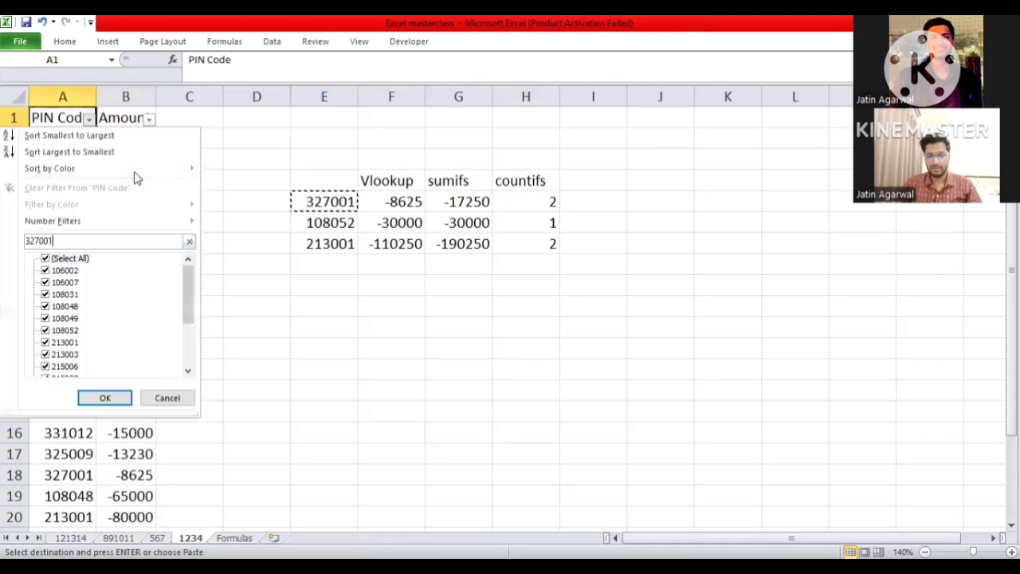
pyautogui.press('Return')
pyautogui.press('Right')
pyautogui.press('Left')
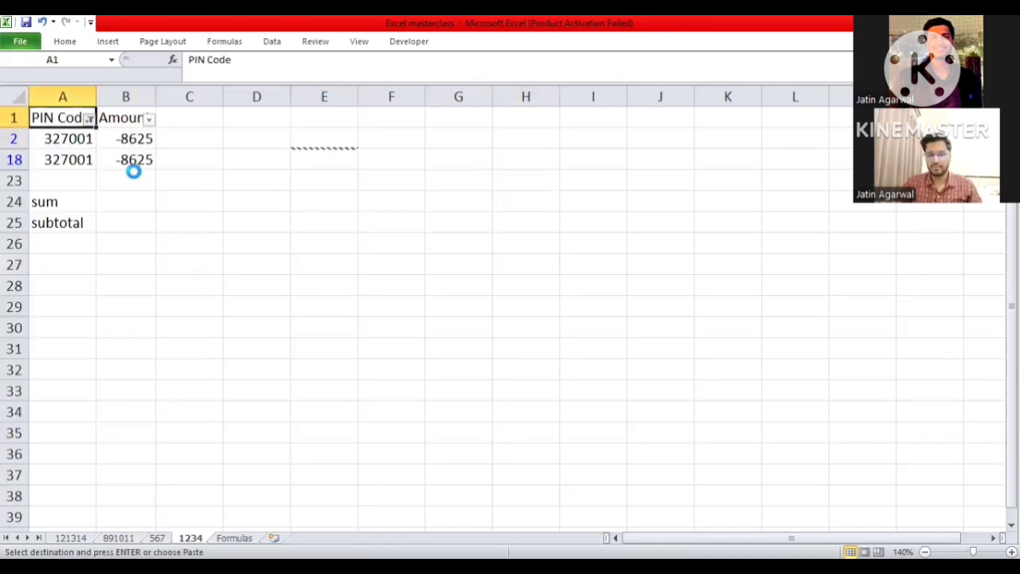
# - Undo the PIN Code filter so all source rows are shown
pyautogui.hotkey('ctrl', 'z')
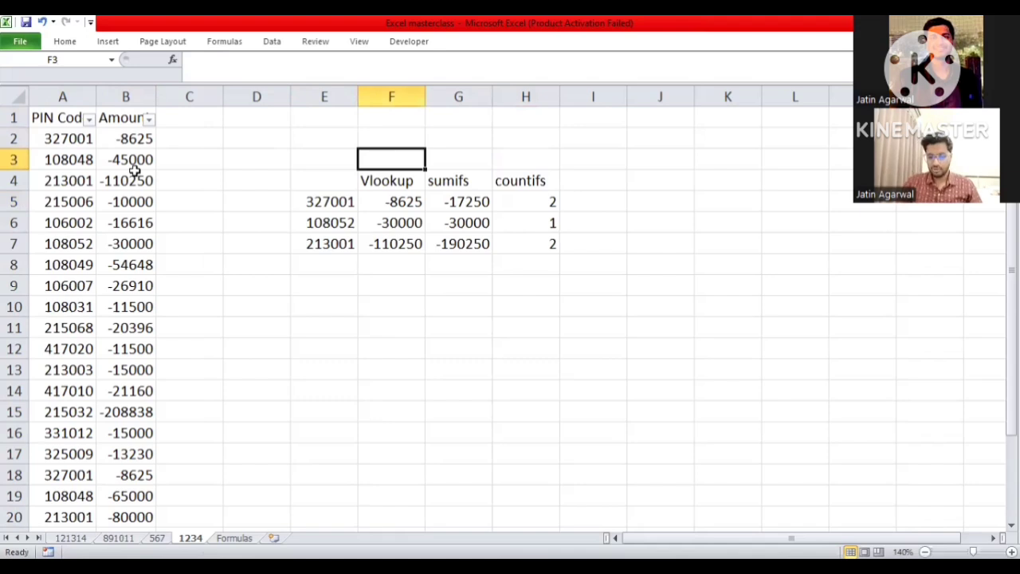
pyautogui.press('Down')
pyautogui.press('Down')
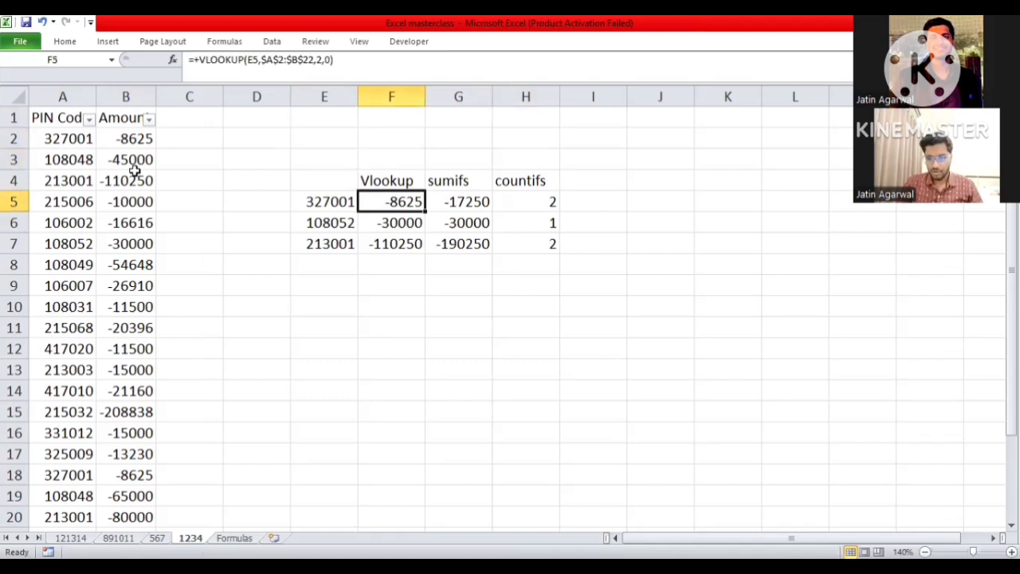
# - Enter a SUM formula over B2:B22 in B24, beside the sum label
pyautogui.press('Left')
pyautogui.press('Left')
pyautogui.press('Left')
pyautogui.press('Left')
pyautogui.press('Left')
pyautogui.hotkey('ctrl', 'Down')
pyautogui.hotkey('ctrl', 'Down')
pyautogui.hotkey('ctrl', 'Down')
pyautogui.press('Down')
pyautogui.press('Down')
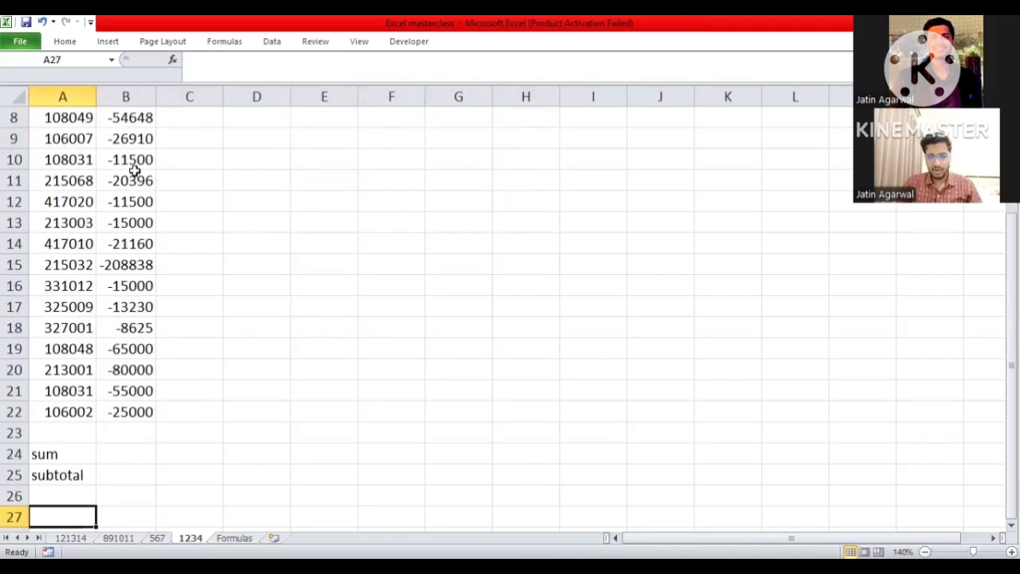
pyautogui.press('Down')
pyautogui.press('Up')
pyautogui.press('Up')
pyautogui.press('Up')
pyautogui.press('Up')
pyautogui.press('Right')
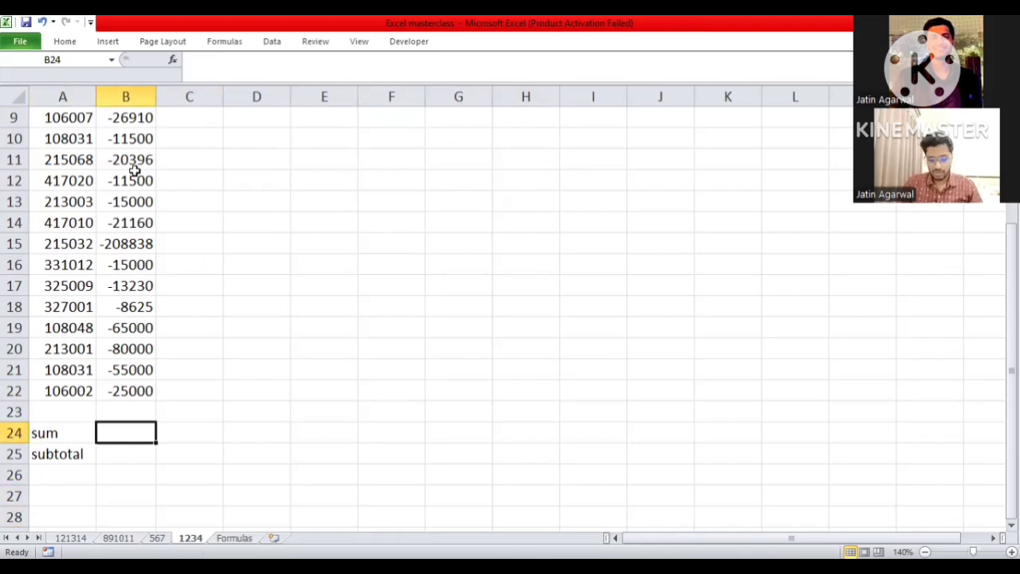
pyautogui.write('+')
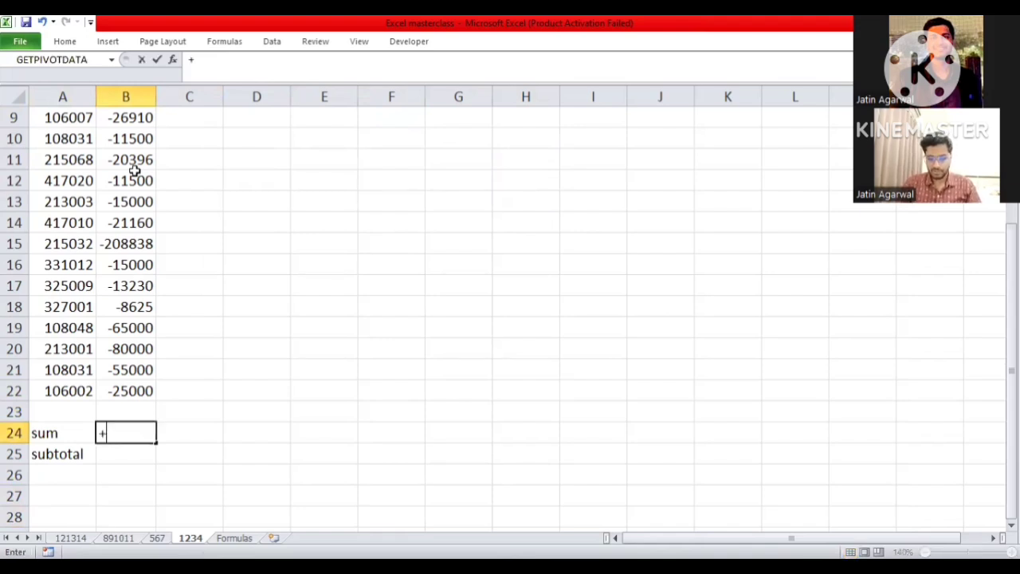
pyautogui.write('sum(')
pyautogui.press('Up')
pyautogui.press('Up')
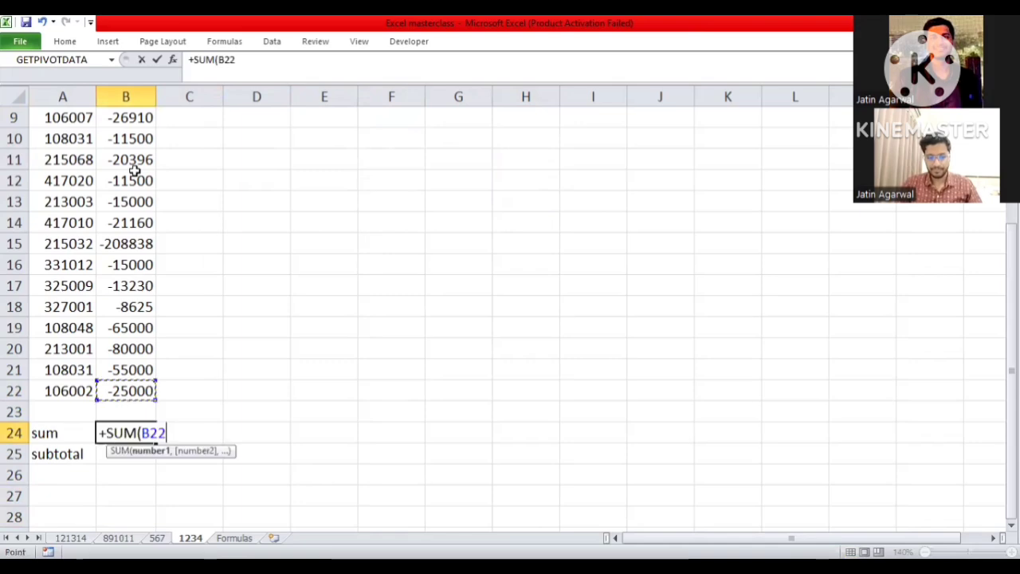
pyautogui.hotkey('ctrl', 'shift', 'Up')
pyautogui.press('Return')
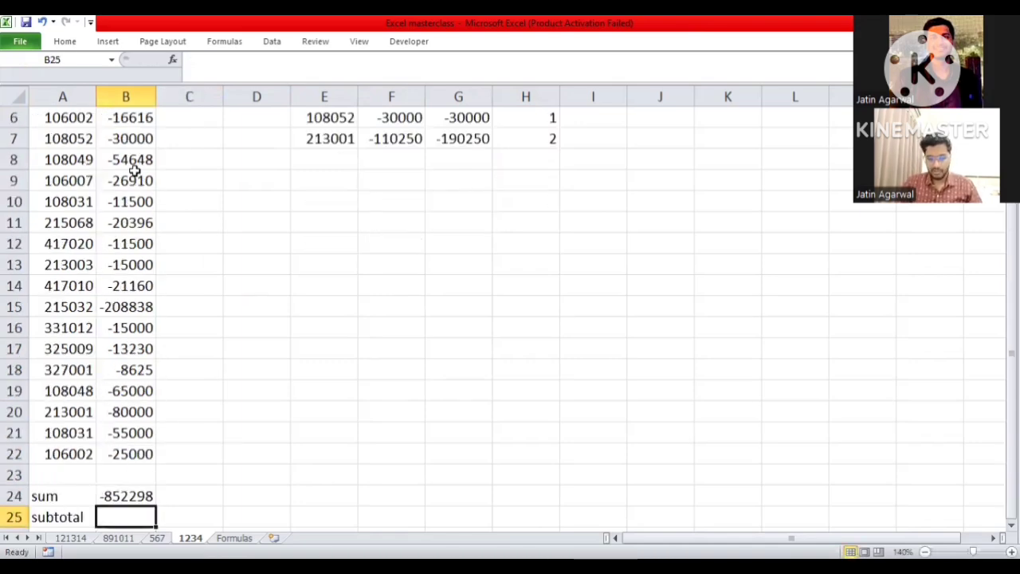
# - Enter a SUBTOTAL formula in B25 with function number 9 over B2:B22
pyautogui.write('+')
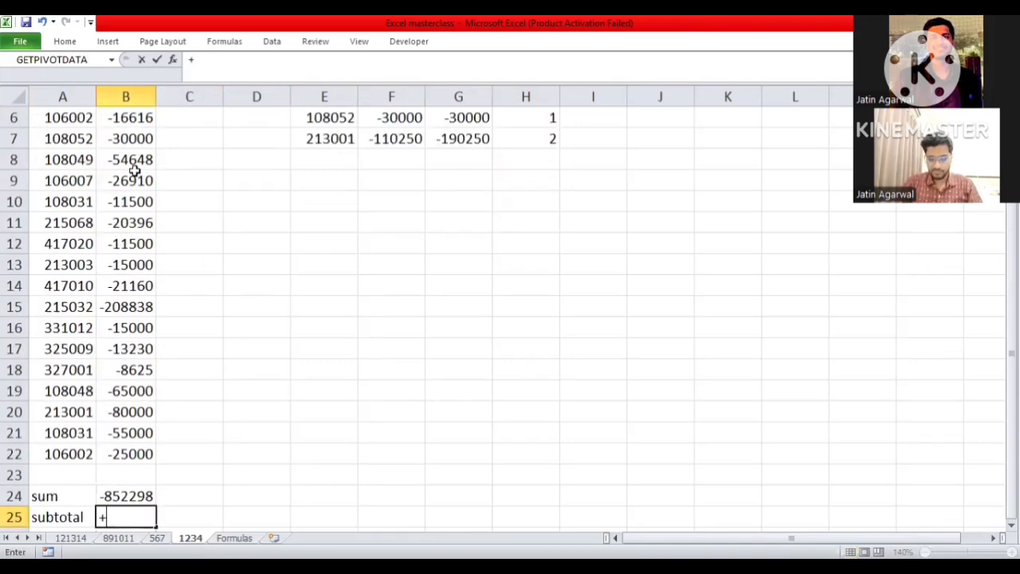
pyautogui.write('SUBTOTAL(9')
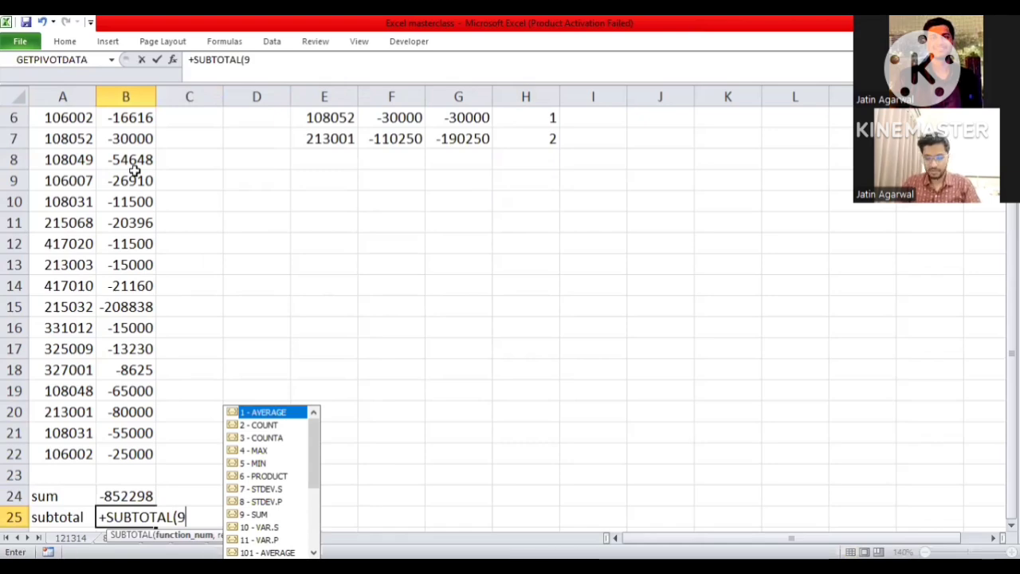
pyautogui.write(',')
pyautogui.press('Up')
pyautogui.press('Up')
pyautogui.press('Up')
pyautogui.press('Up')
pyautogui.press('Down')
pyautogui.hotkey('ctrl', 'shift', 'Up')
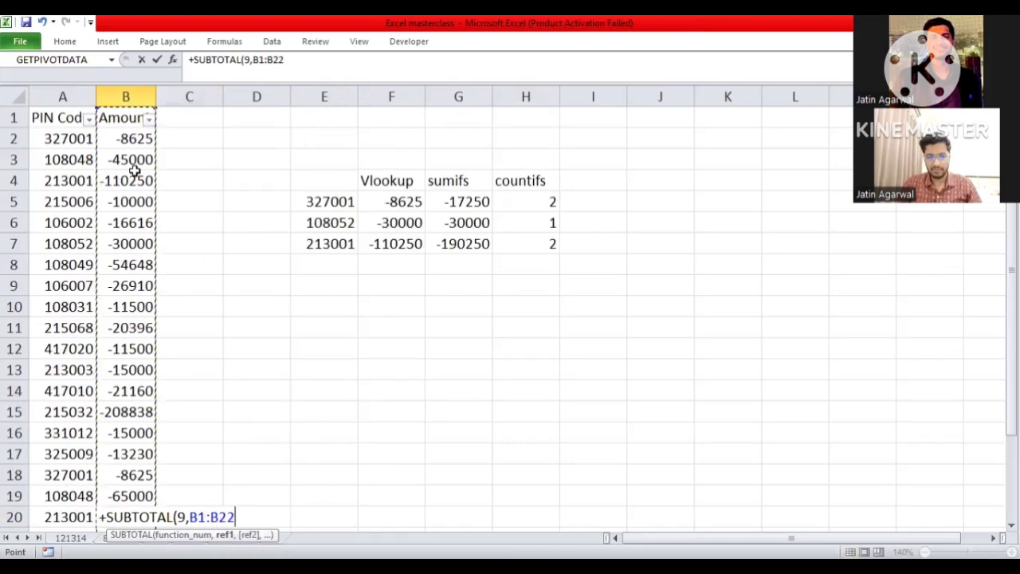
pyautogui.hotkey('shift', 'Down')
pyautogui.press('Return')
# - Compare the SUM and SUBTOTAL formulas and results in B24 and B25 with no filter applied
pyautogui.press('Up')
pyautogui.press('Up')
pyautogui.press('Down')
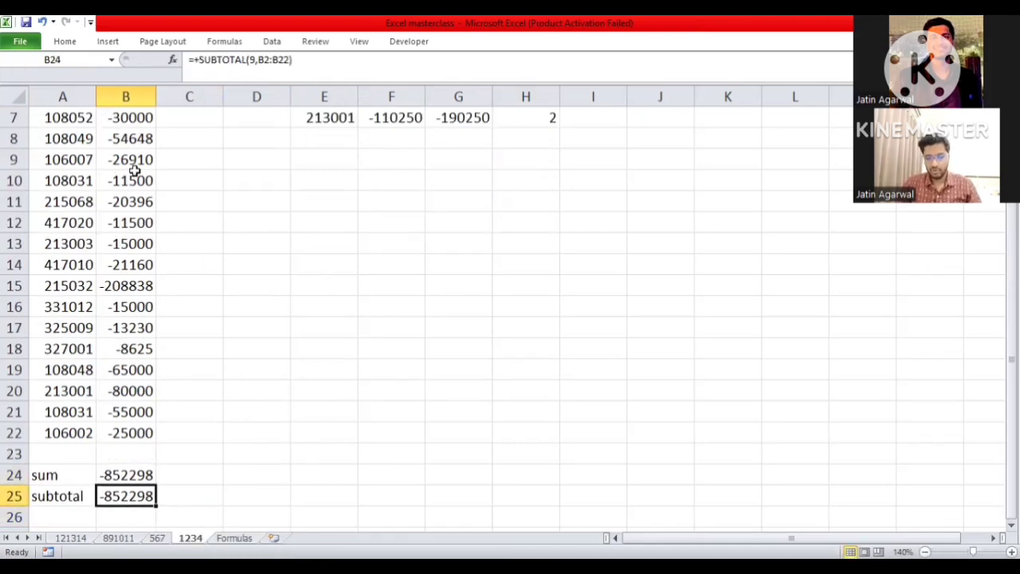
pyautogui.press('Up')
pyautogui.hotkey('shift', 'Down')
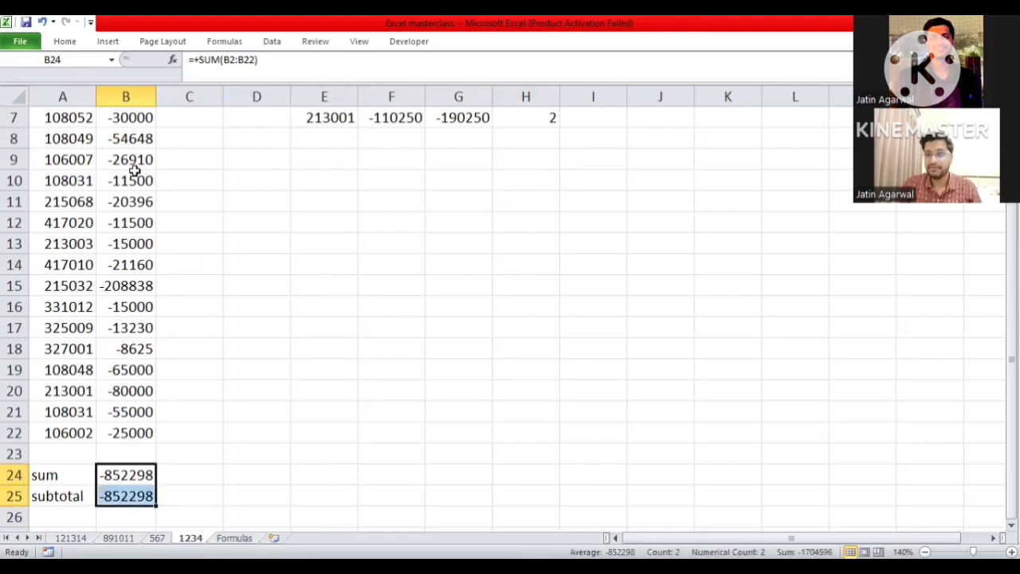
pyautogui.press('Down')
pyautogui.press('Down')
pyautogui.press('Up')
pyautogui.press('Up')
pyautogui.hotkey('shift', 'Down')
pyautogui.press('Up')
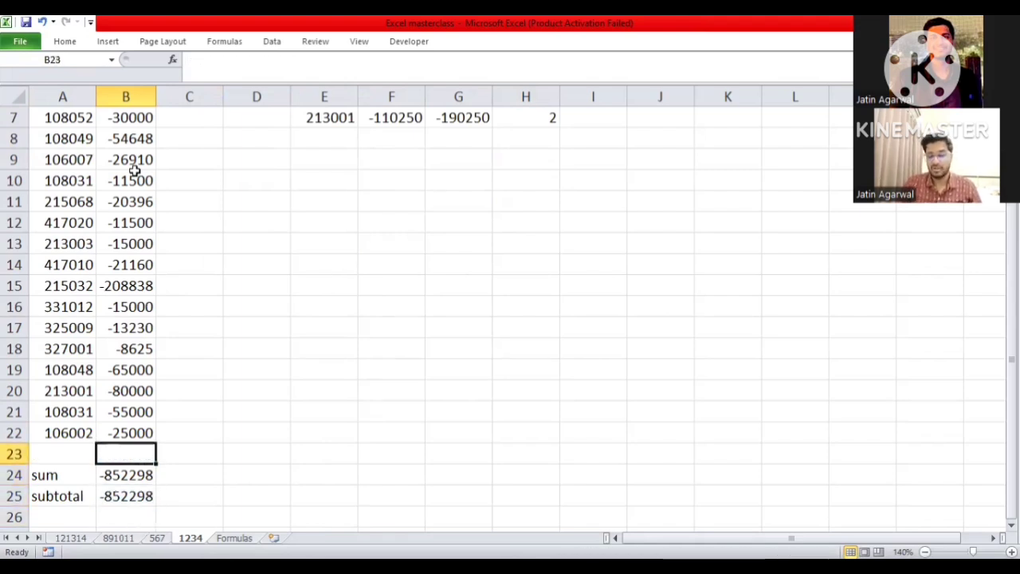
pyautogui.press('Up')
pyautogui.press('Down')
pyautogui.press('Down')
# - Filter the PIN Code column to show only the first code in the filter list
pyautogui.hotkey('ctrl', 'Up')
pyautogui.hotkey('ctrl', 'Up')
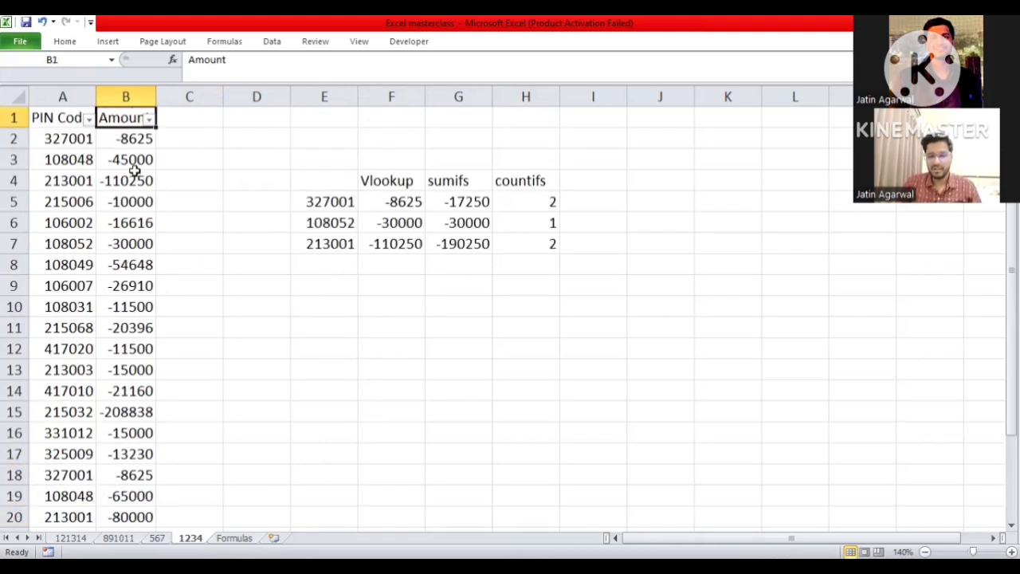
pyautogui.press('Left')
pyautogui.hotkey('alt', 'Down')
pyautogui.press('space')
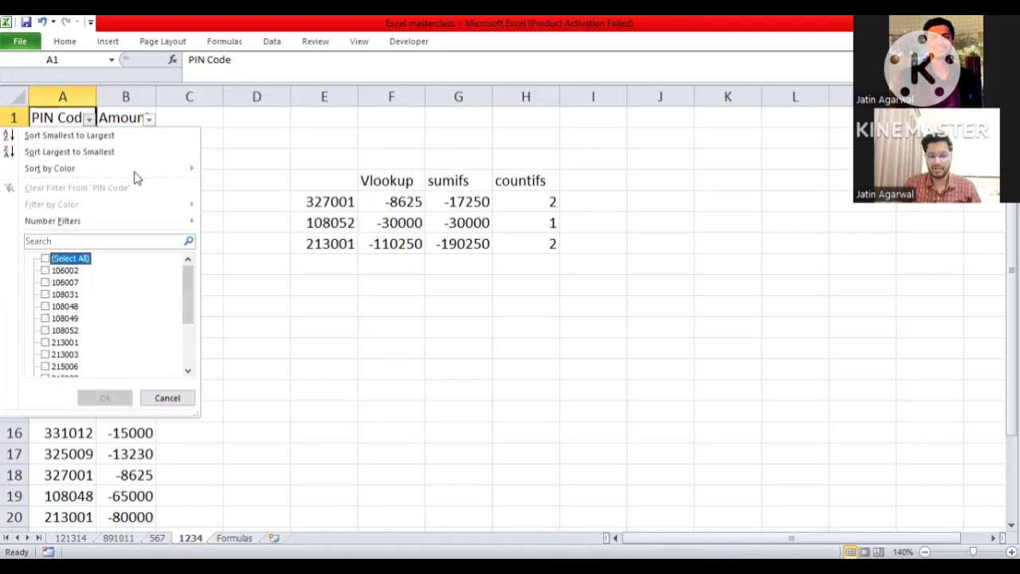
pyautogui.press('Down')
pyautogui.press('space')
pyautogui.press('Tab')
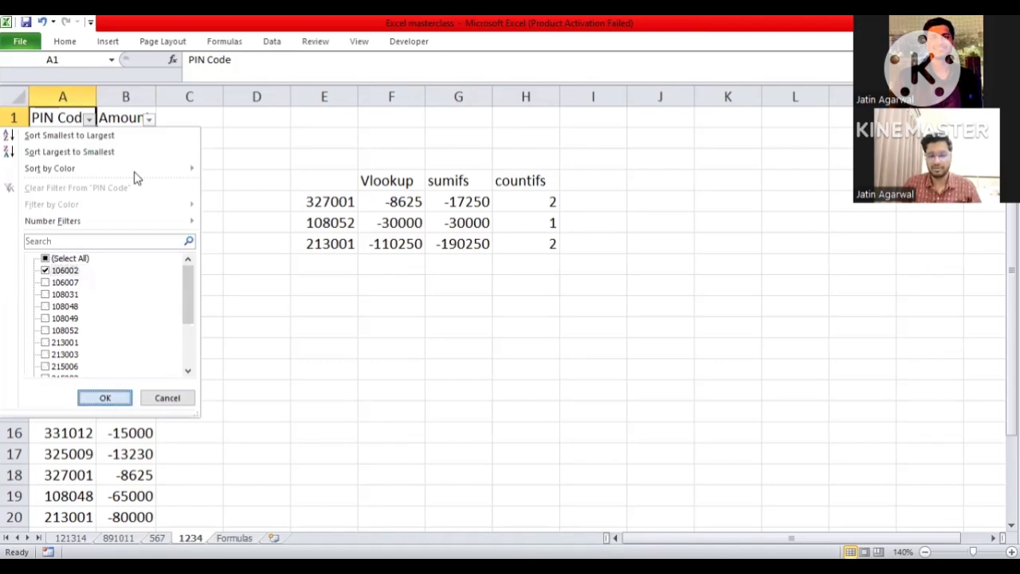
pyautogui.press('Return')
# - Check the total of the visible amounts and inspect the range of the SUM formula in B24
pyautogui.press('Right')
pyautogui.hotkey('shift', 'Down')
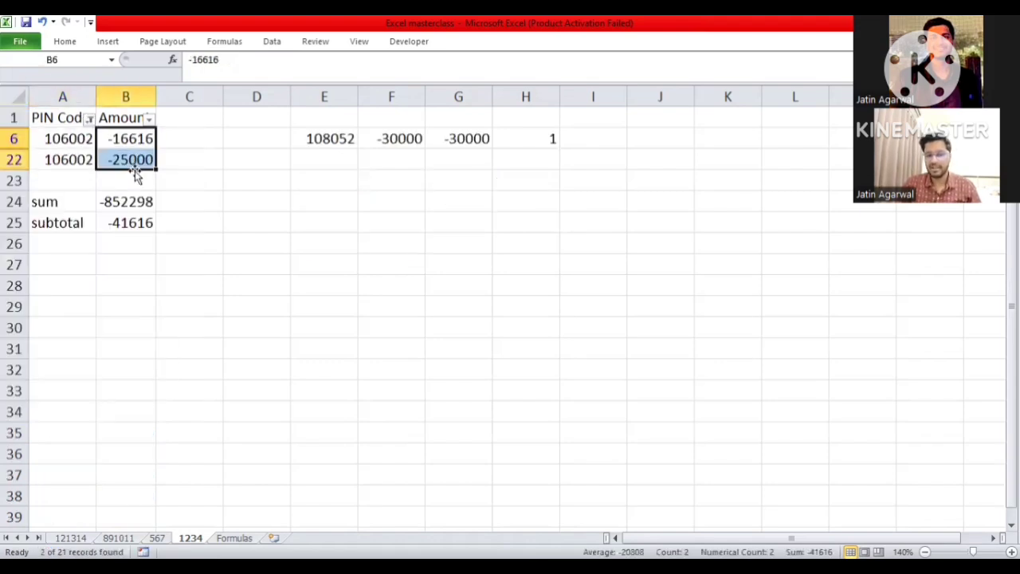
pyautogui.press('Down')
pyautogui.press('Down')
pyautogui.press('Down')
pyautogui.press('F2')
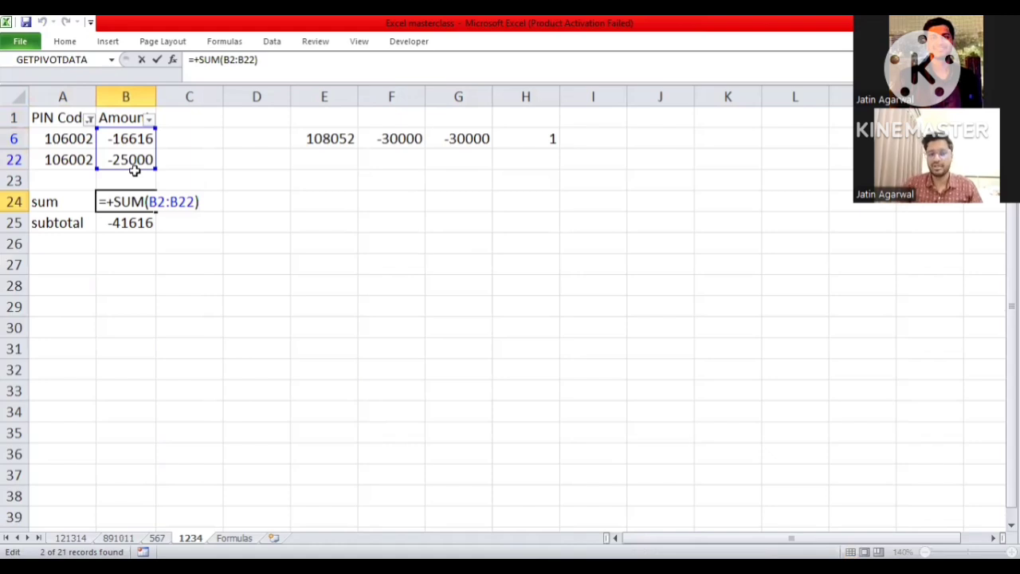
pyautogui.press('Escape')
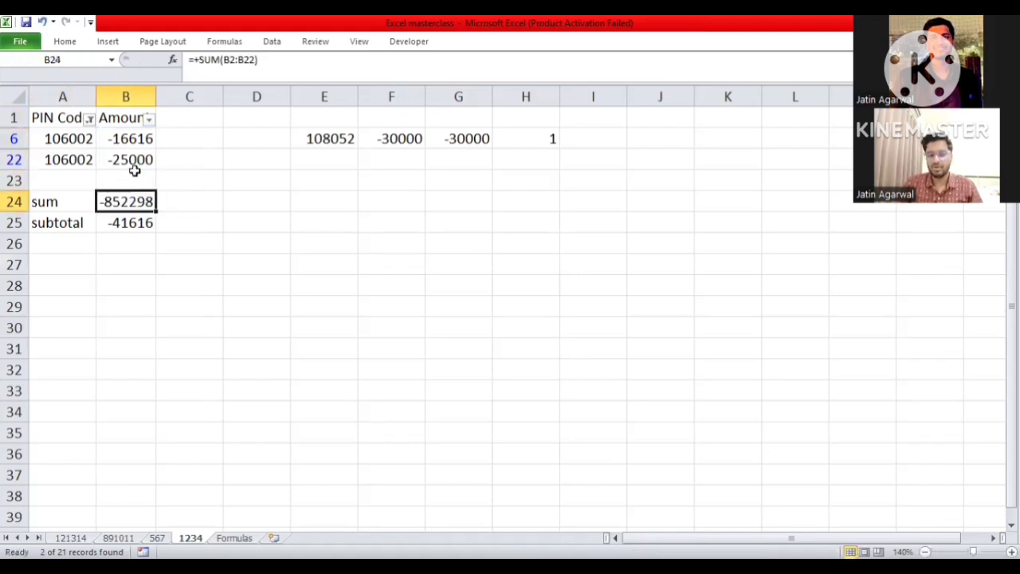
# - Inspect the SUBTOTAL formula in B25 and compare its result with the total of the visible amounts
pyautogui.press('Down')
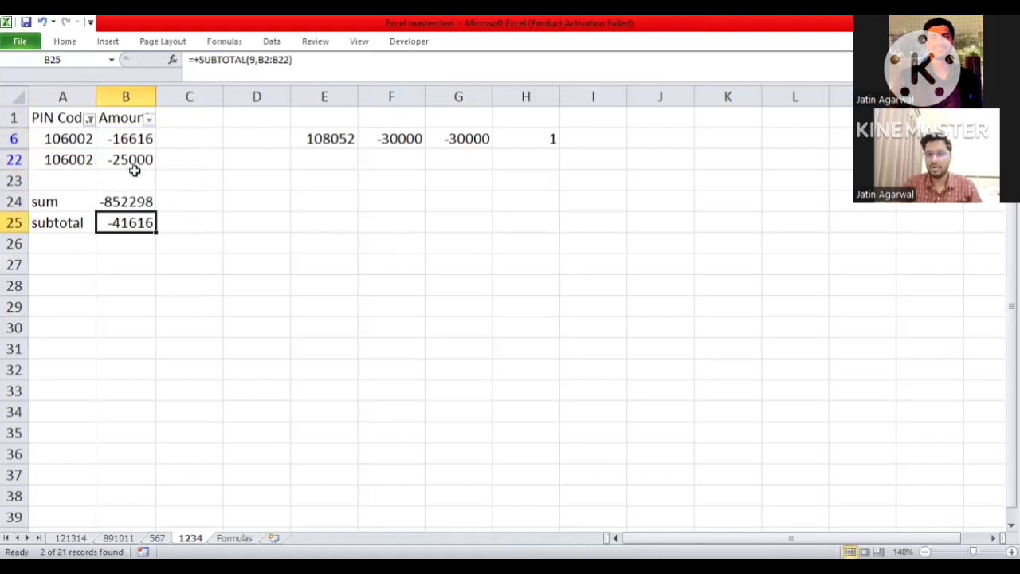
pyautogui.press('F2')
pyautogui.press('Escape')
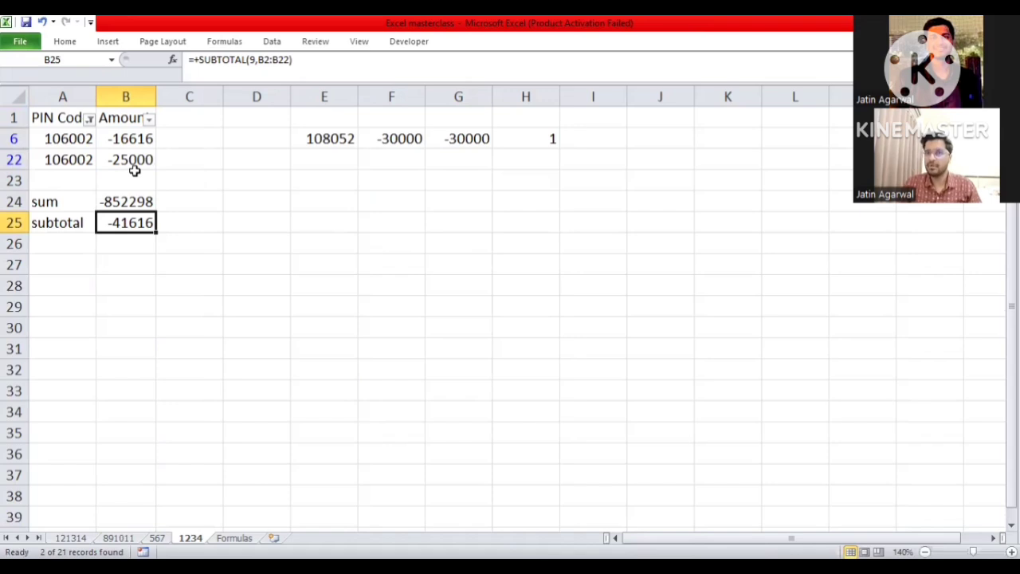
pyautogui.click(133, 164)
pyautogui.hotkey('shift', 'Up')
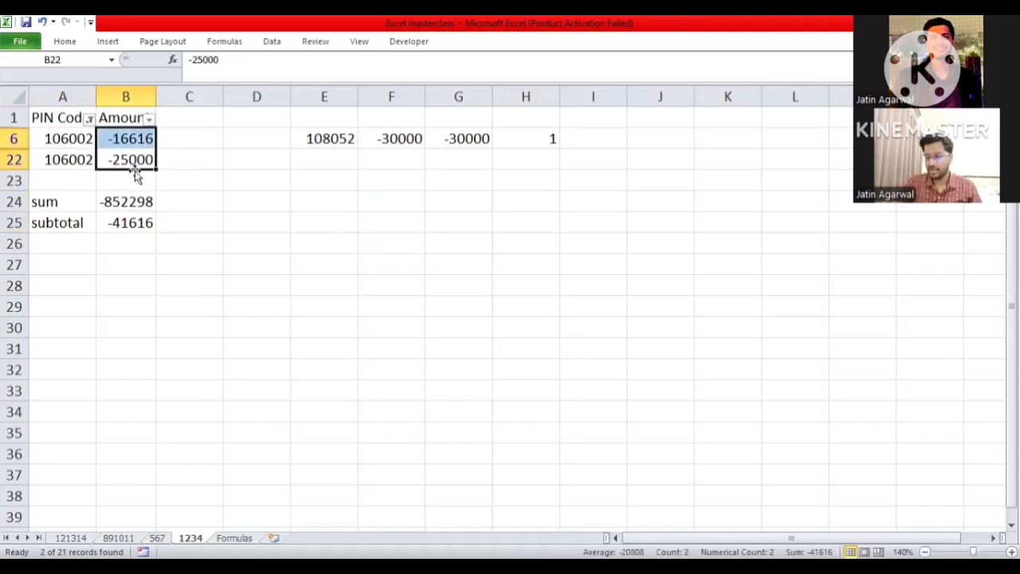
pyautogui.press('Down')
pyautogui.press('Down')
pyautogui.press('Down')
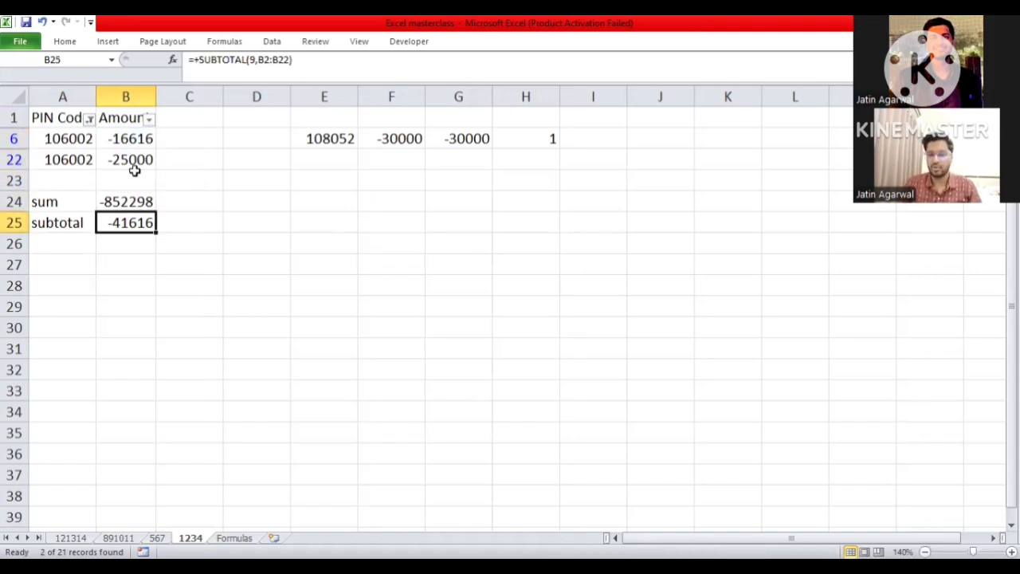
# - Return to the start of the filtered sheet, switch to sheet 567 and go to the first entry under Text to column
pyautogui.click(133, 168)
pyautogui.hotkey('ctrl', 'Home')
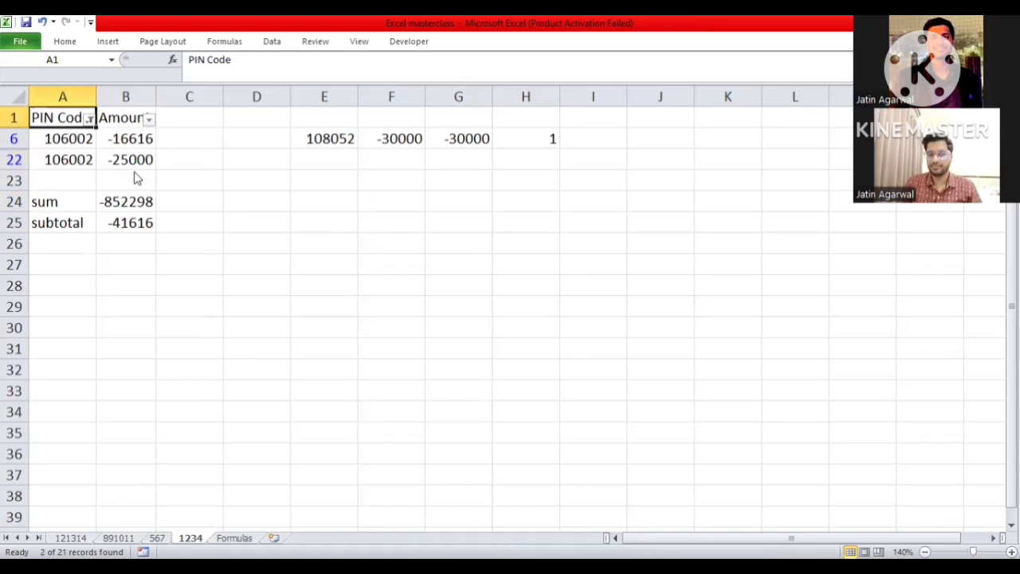
pyautogui.hotkey('ctrl', 'pageup')
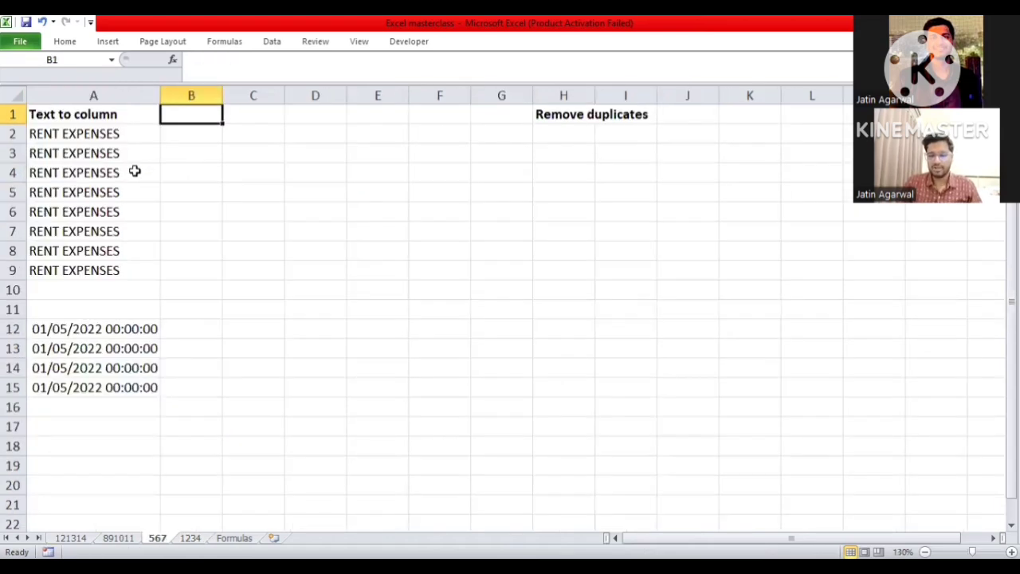
pyautogui.press('Left')
pyautogui.press('Right')
pyautogui.press('Left')
pyautogui.press('Down')
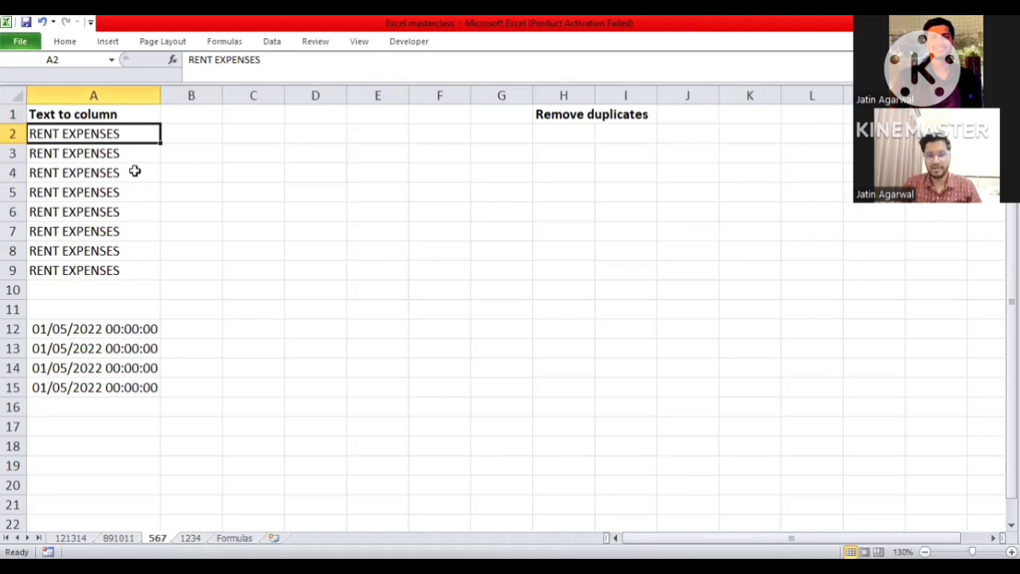
# - Split the RENT EXPENSES entries in A2:A9 into two columns using Text to Columns with fixed width and General format
pyautogui.press('Down')
pyautogui.press('Up')
pyautogui.hotkey('ctrl', 'shift', 'Down')
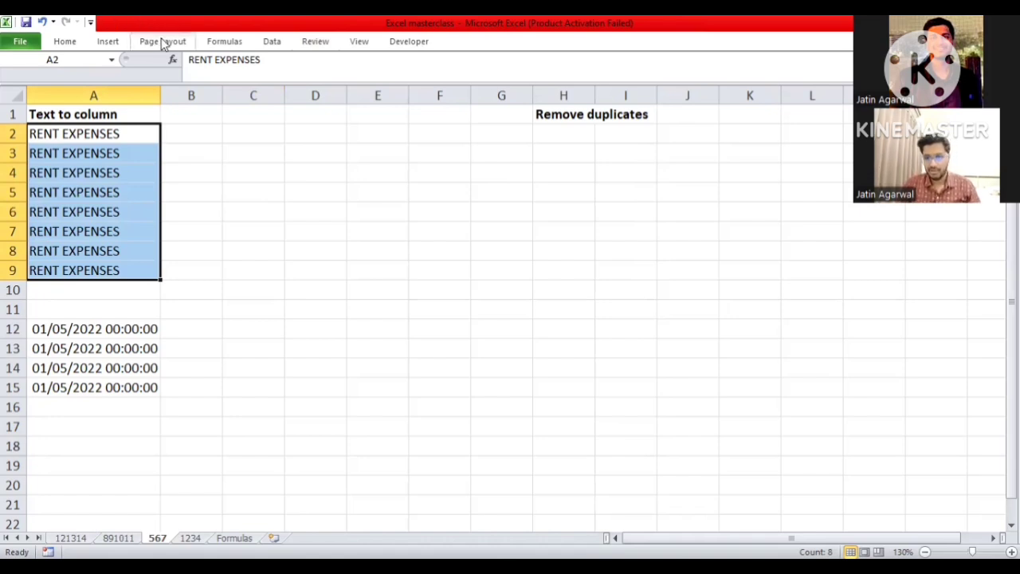
pyautogui.hotkey('alt', 'a')
pyautogui.press('e')
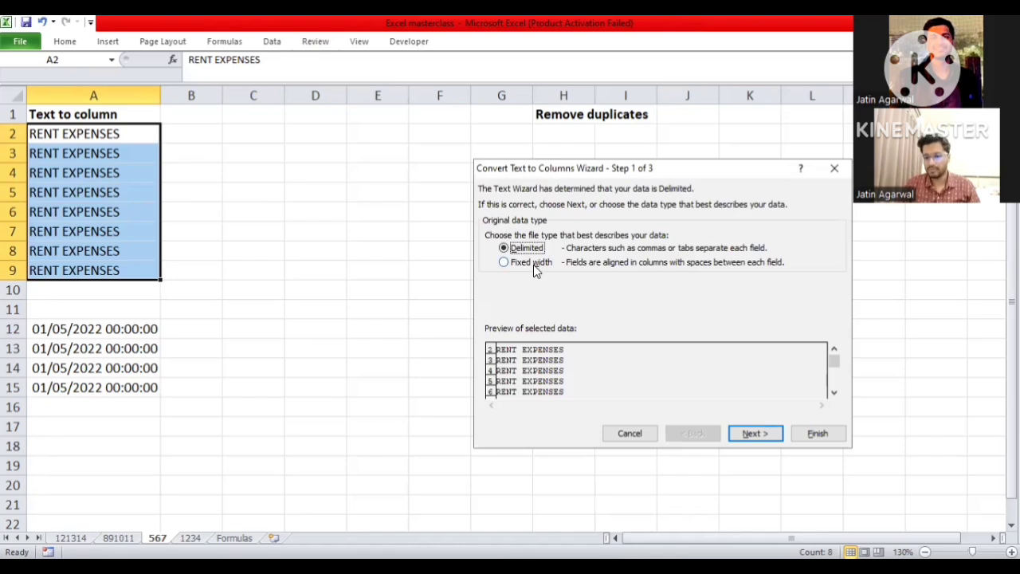
pyautogui.click(536, 268)
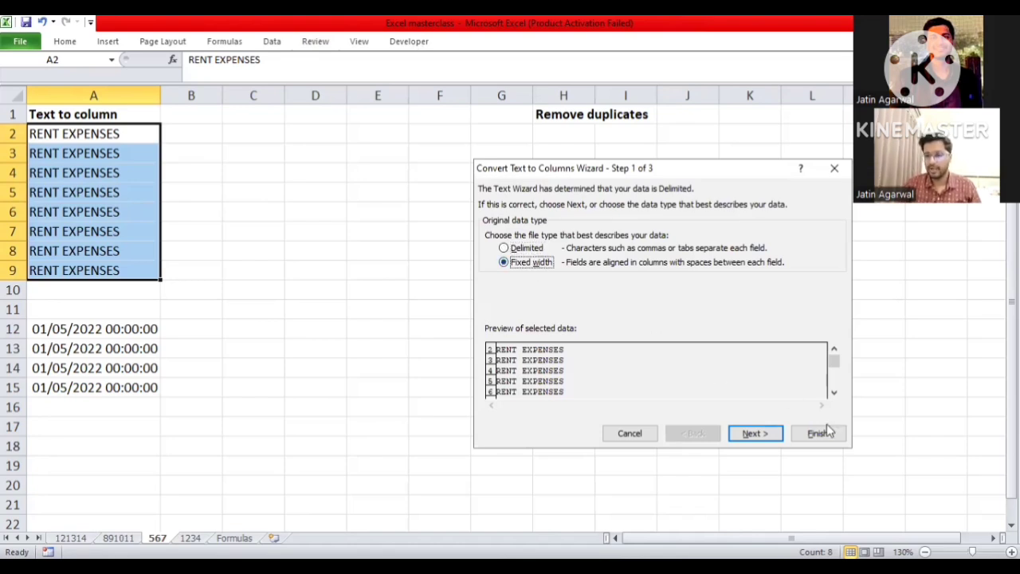
pyautogui.click(741, 437)
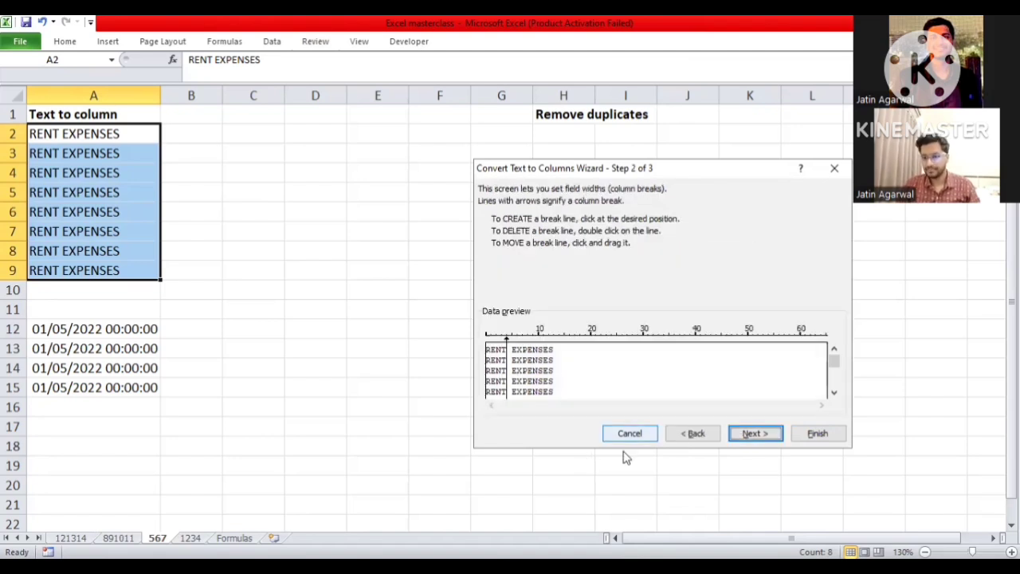
pyautogui.click(744, 433)
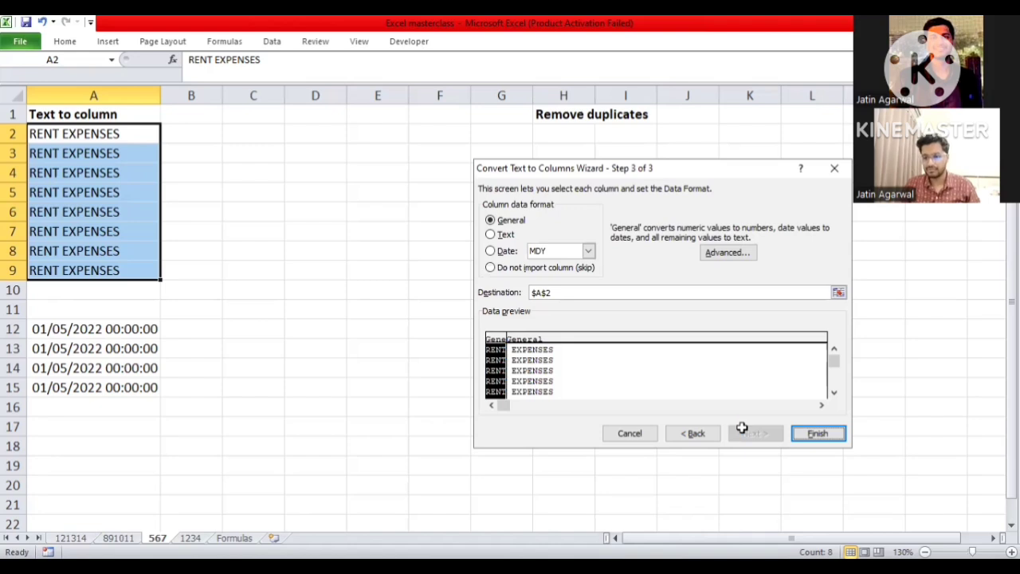
pyautogui.press('Return')
pyautogui.press('Right')
pyautogui.press('Left')
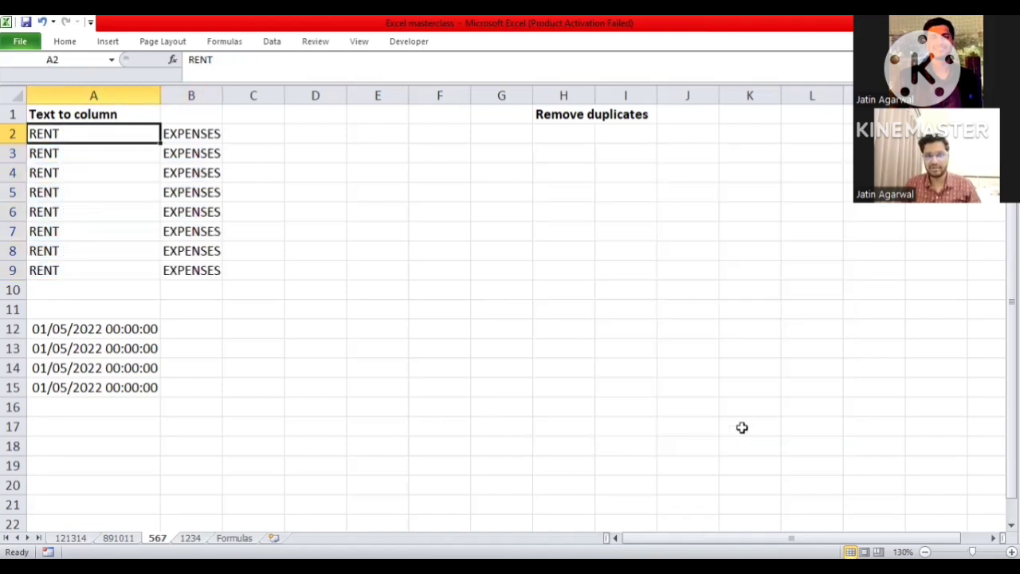
# - Split the dates in A12:A15 into separate columns using delimited Text to Columns with Tab, Space and / as delimiters and General format
pyautogui.hotkey('ctrl', 'Down')
pyautogui.press('Down')
pyautogui.press('Down')
pyautogui.press('Down')
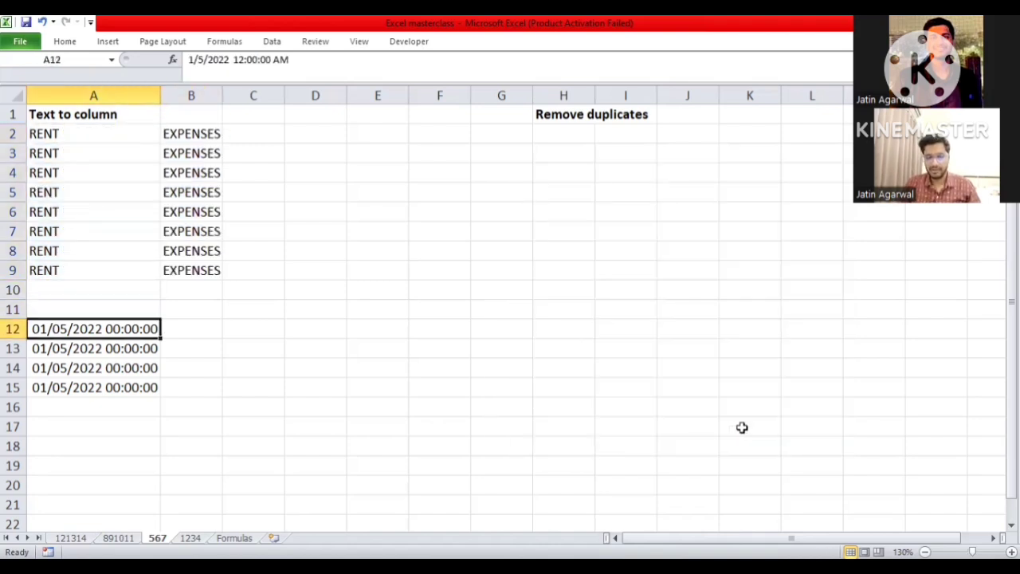
pyautogui.hotkey('ctrl', 'shift', 'Down')
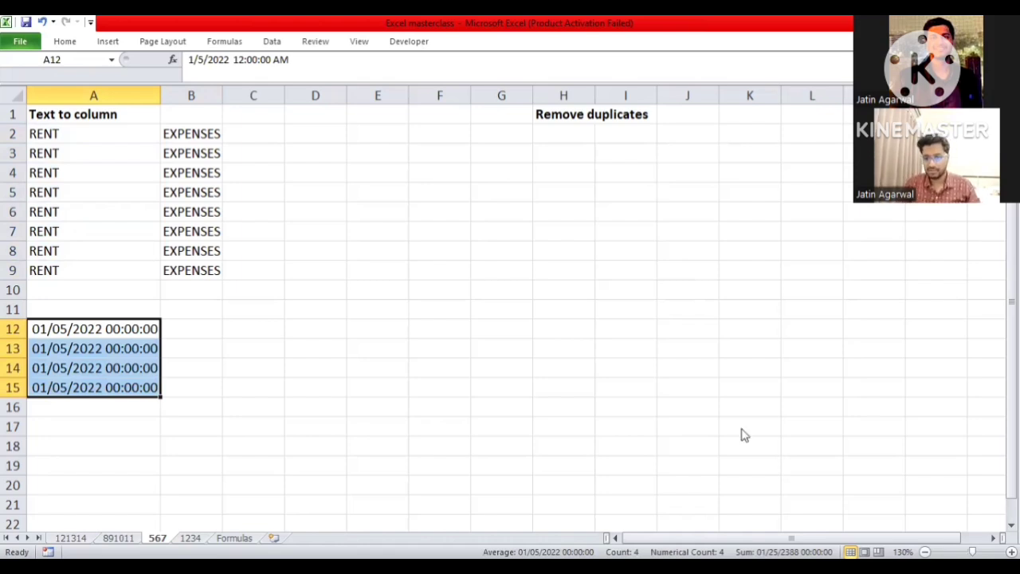
pyautogui.hotkey('alt', 'a')
pyautogui.press('e')
pyautogui.click(752, 435)
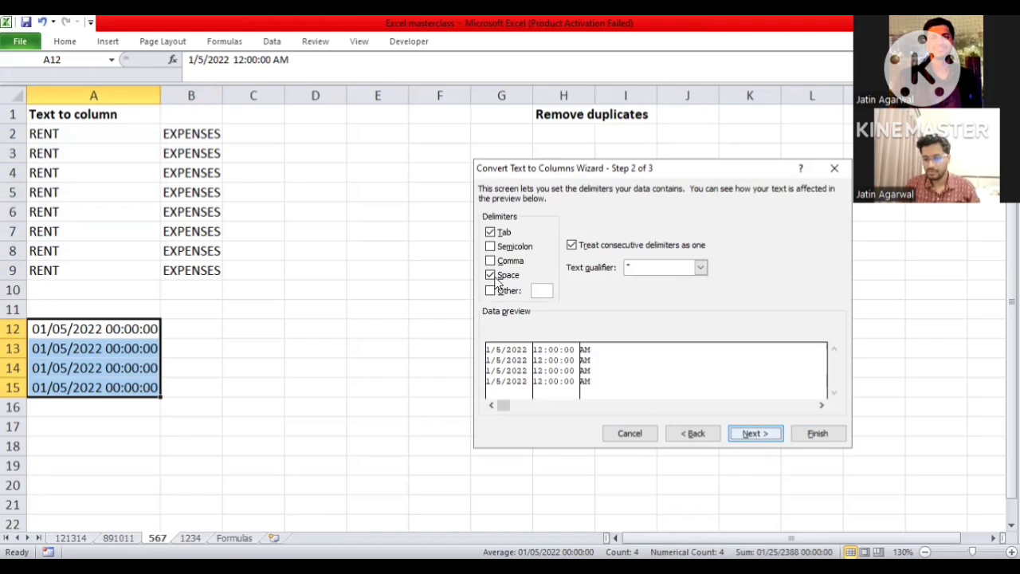
pyautogui.click(532, 293)
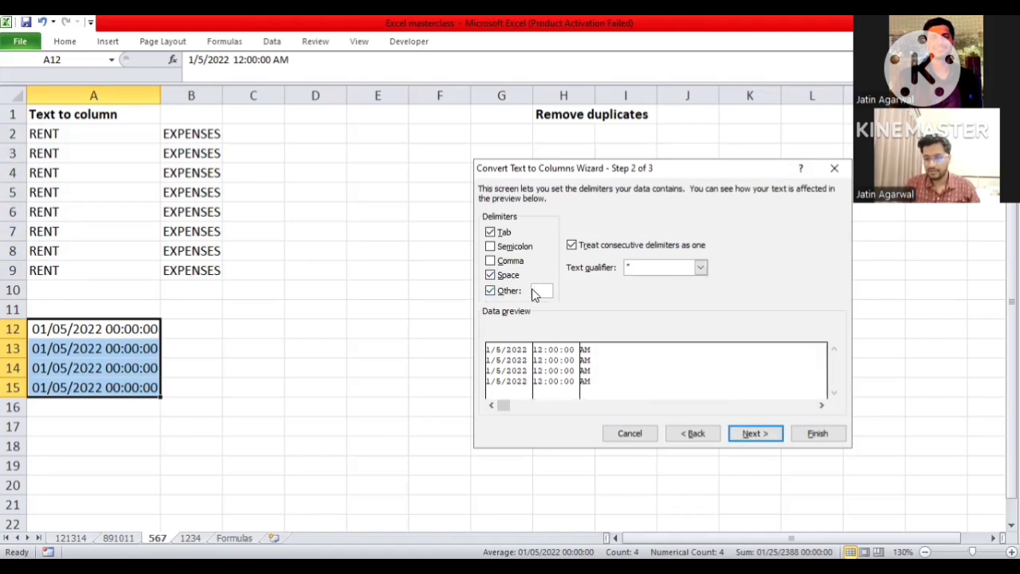
pyautogui.click(538, 292)
pyautogui.write(',')
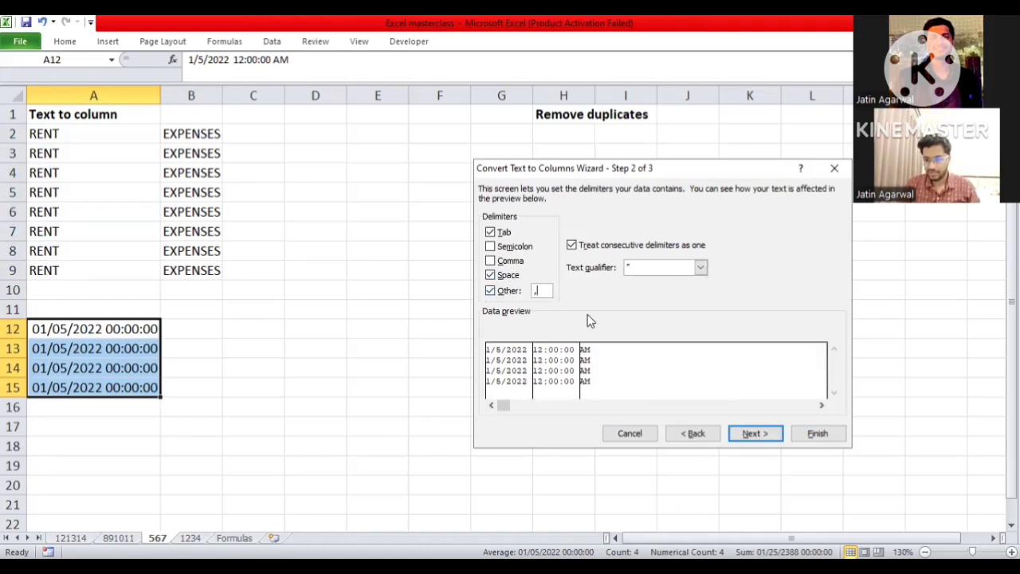
pyautogui.press('BackSpace')
pyautogui.write('/')
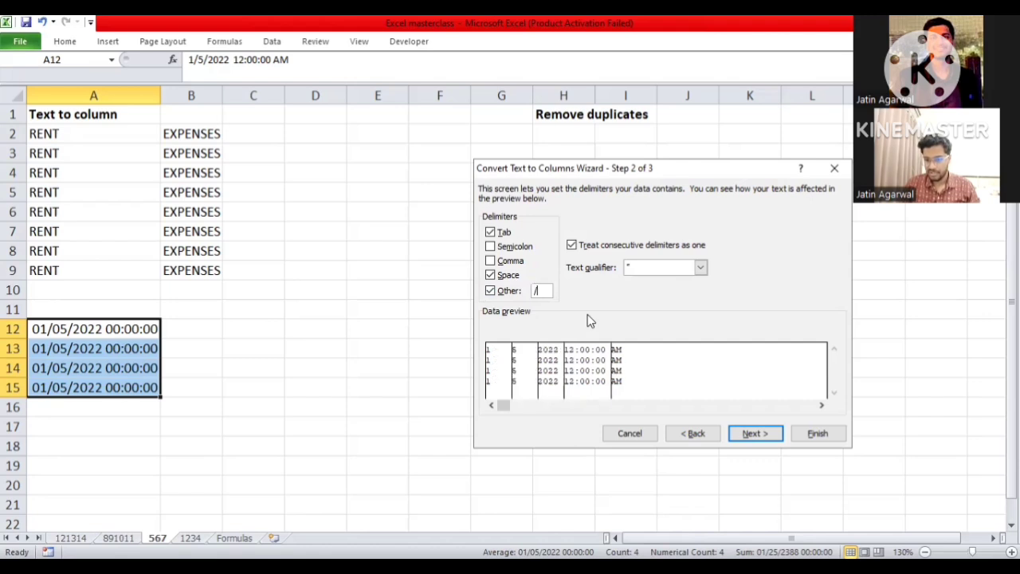
pyautogui.click(747, 437)
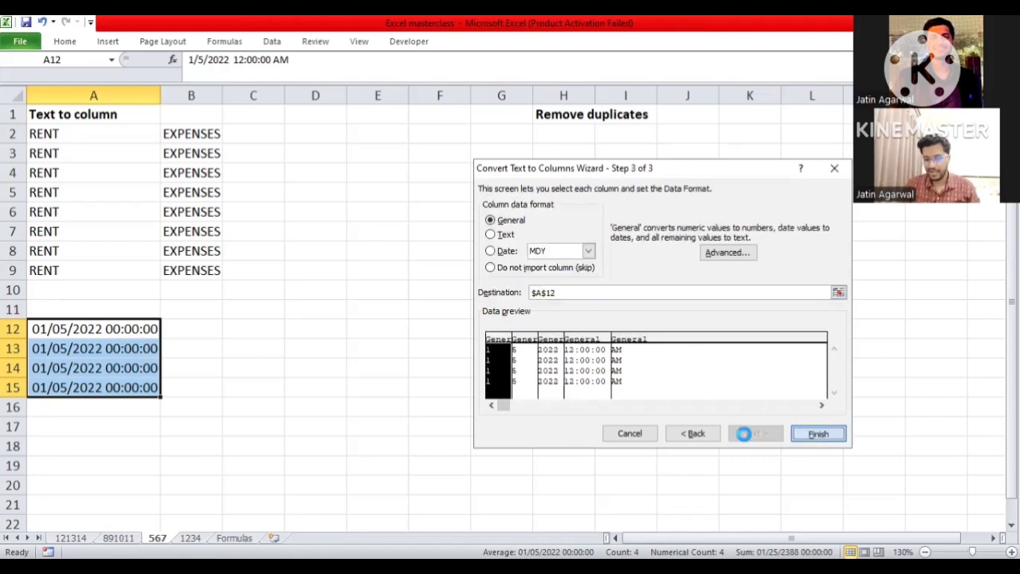
pyautogui.press('Return')
# - Format the split values in A12:A15 as numbers with two decimal places
pyautogui.press('Down')
pyautogui.press('Up')
pyautogui.press('Left')
pyautogui.hotkey('ctrl', 'shift', 'Down')
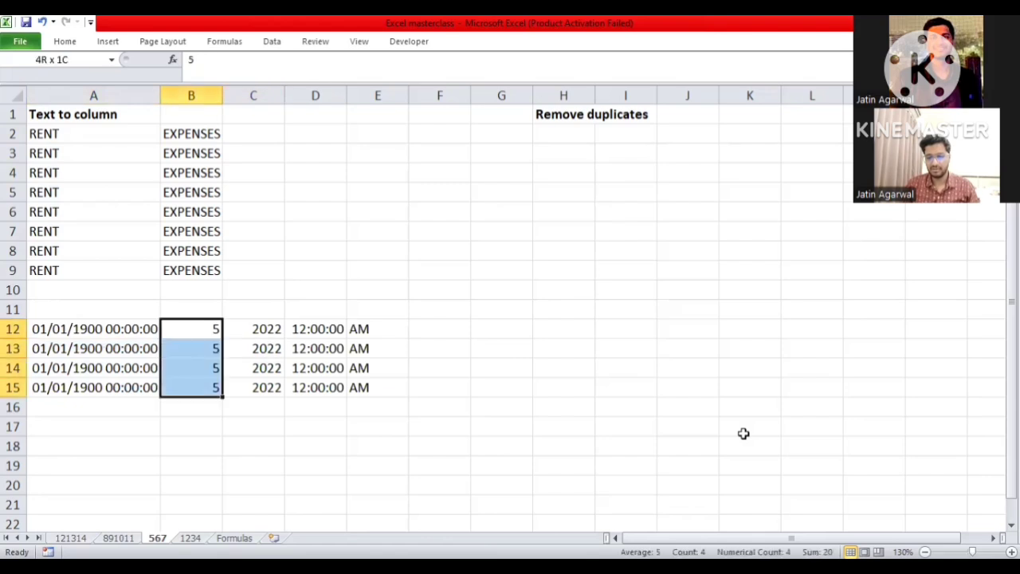
pyautogui.hotkey('ctrl', 'shift', 'Up')
pyautogui.press('Left')
pyautogui.hotkey('ctrl', 'shift', 'Down')
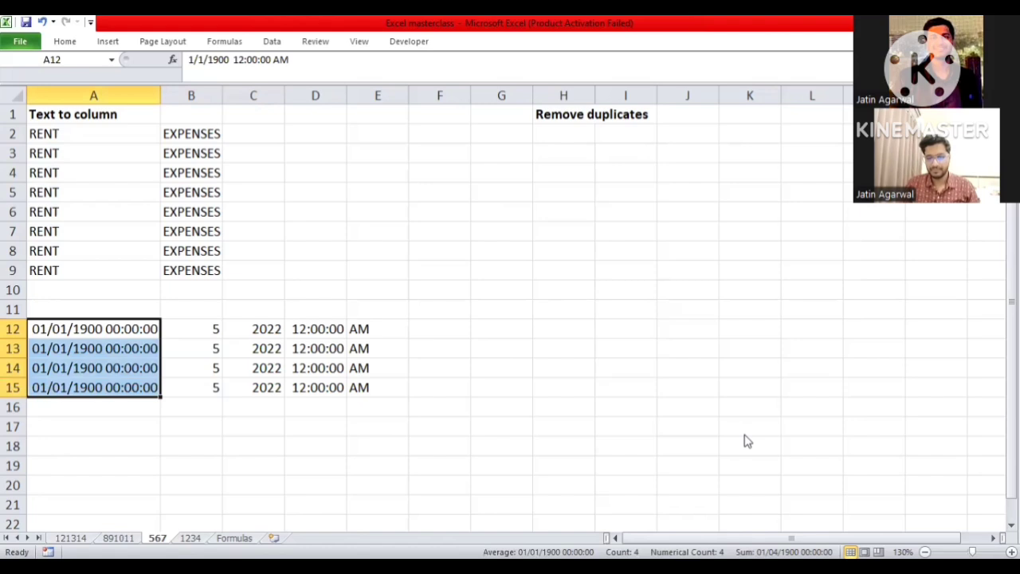
pyautogui.hotkey('ctrl', 'shift', '1')
pyautogui.press('Right')
pyautogui.press('Right')
pyautogui.press('Right')
pyautogui.press('Left')
pyautogui.press('Left')
pyautogui.press('Left')
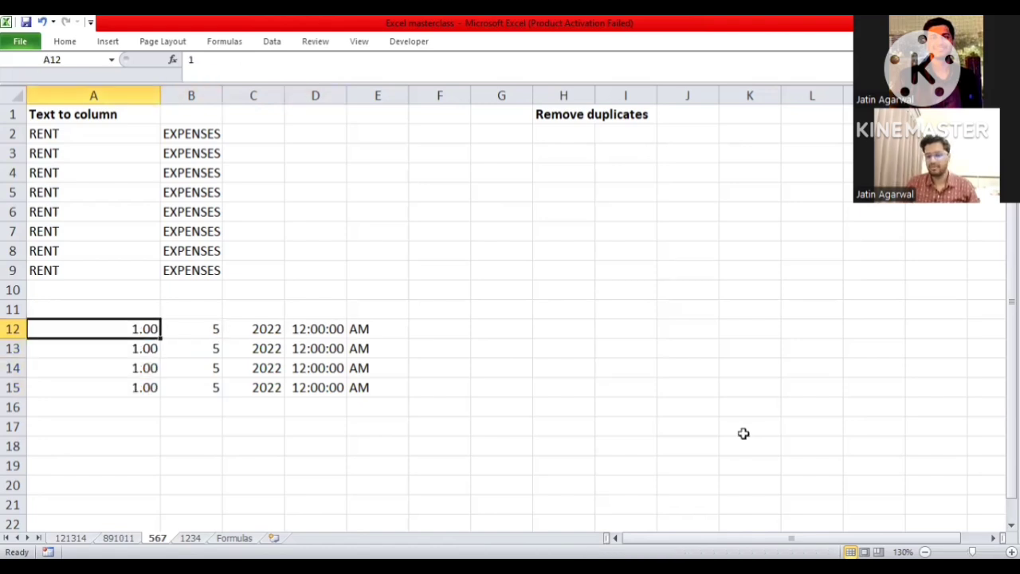
pyautogui.hotkey('ctrl', 'a')
pyautogui.press('Up')
pyautogui.press('Down')
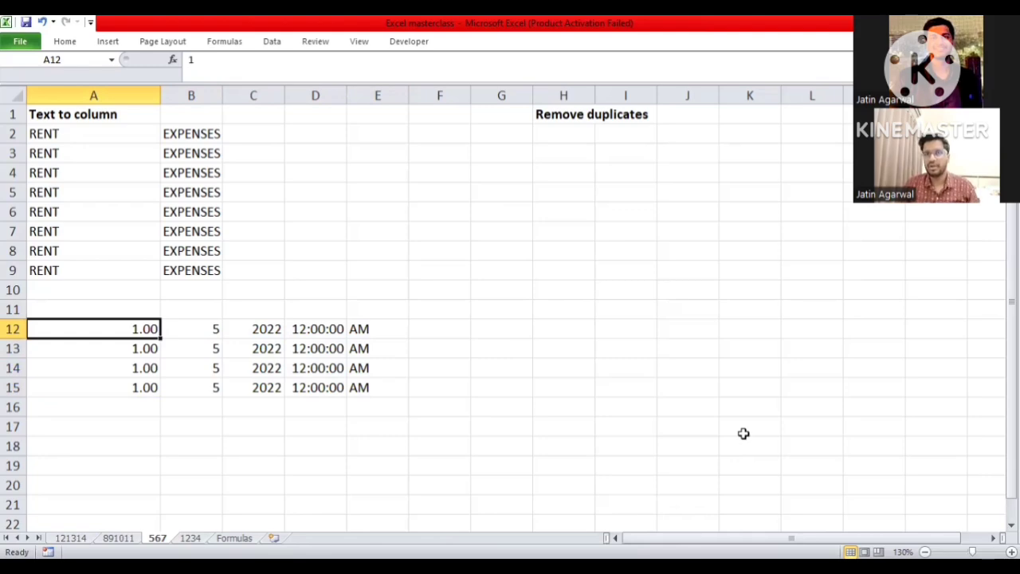
pyautogui.hotkey('ctrl', 'pageup')
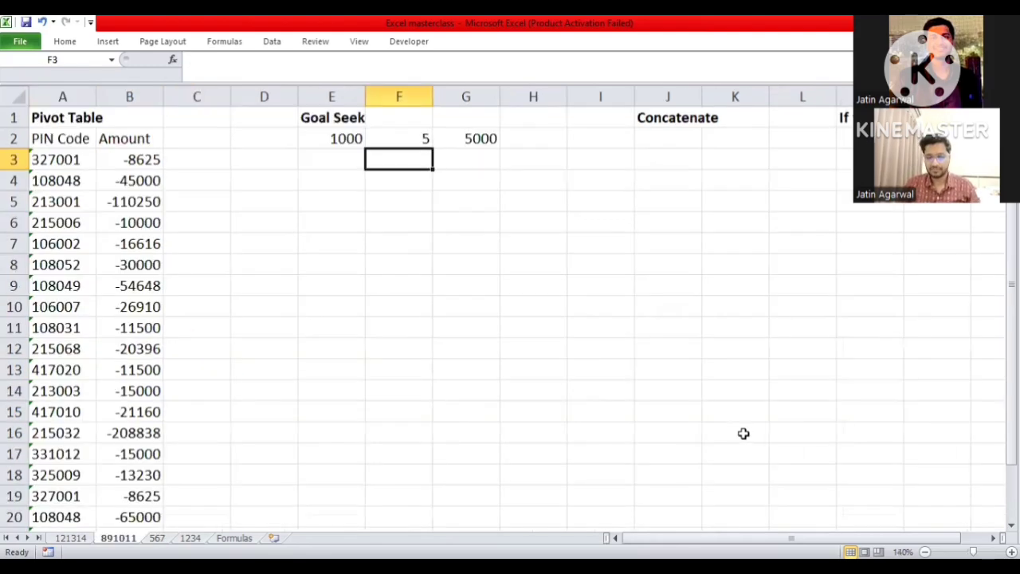
pyautogui.press('Left')
pyautogui.hotkey('ctrl', 'pagedown')
pyautogui.press('Down')
pyautogui.press('Down')
pyautogui.press('Down')
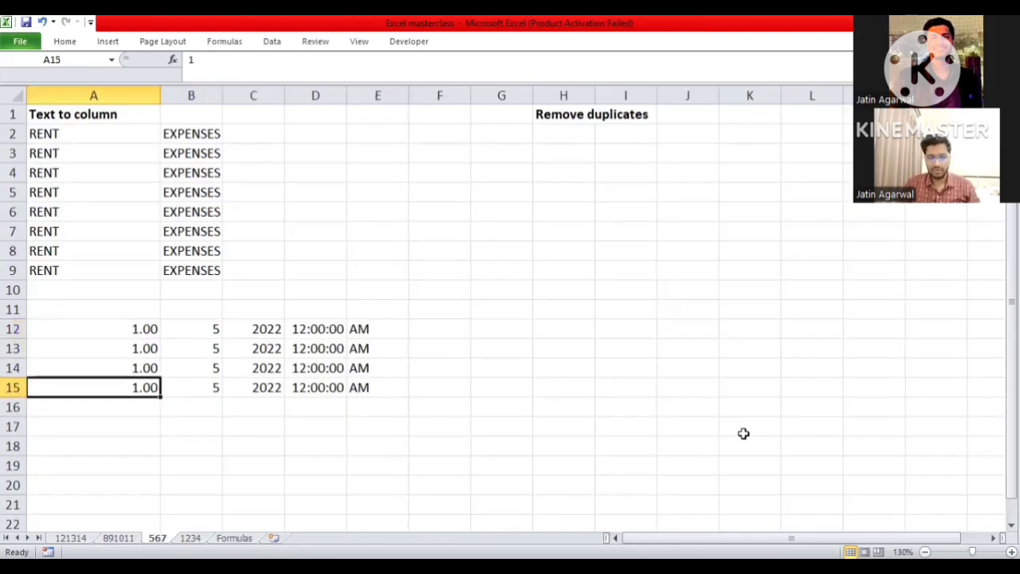
# - Copy the EXPENSES entries in B2:B9 and paste them as values under Remove duplicates, starting at H2
pyautogui.hotkey('ctrl', 'Up')
pyautogui.hotkey('ctrl', 'Up')
pyautogui.press('Right')
pyautogui.press('Right')
pyautogui.press('Right')
pyautogui.press('Right')
pyautogui.press('Right')
pyautogui.press('Right')
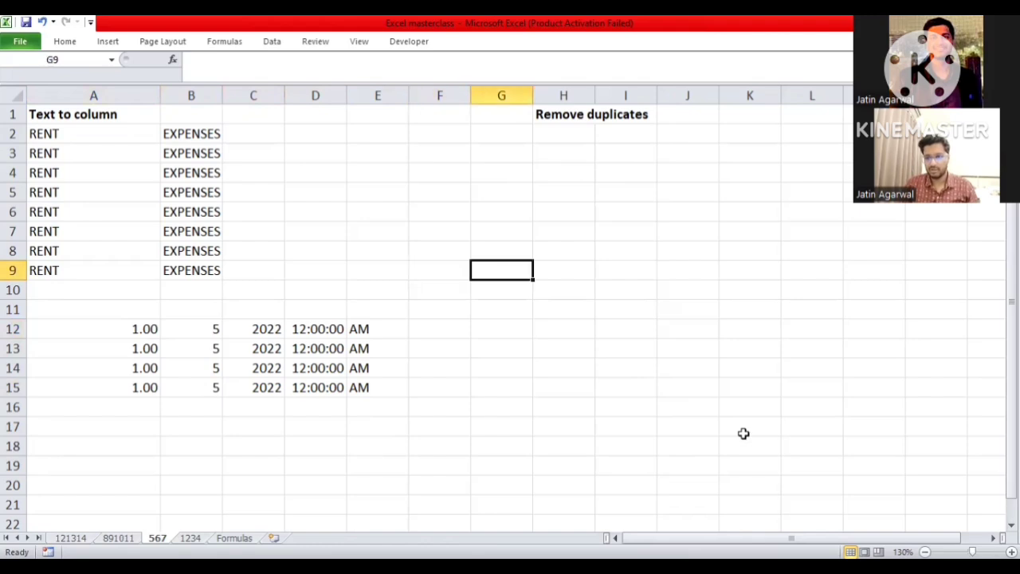
pyautogui.hotkey('ctrl', 'Up')
pyautogui.press('Right')
pyautogui.press('Down')
pyautogui.press('Left')
pyautogui.press('Left')
pyautogui.press('Left')
pyautogui.press('Left')
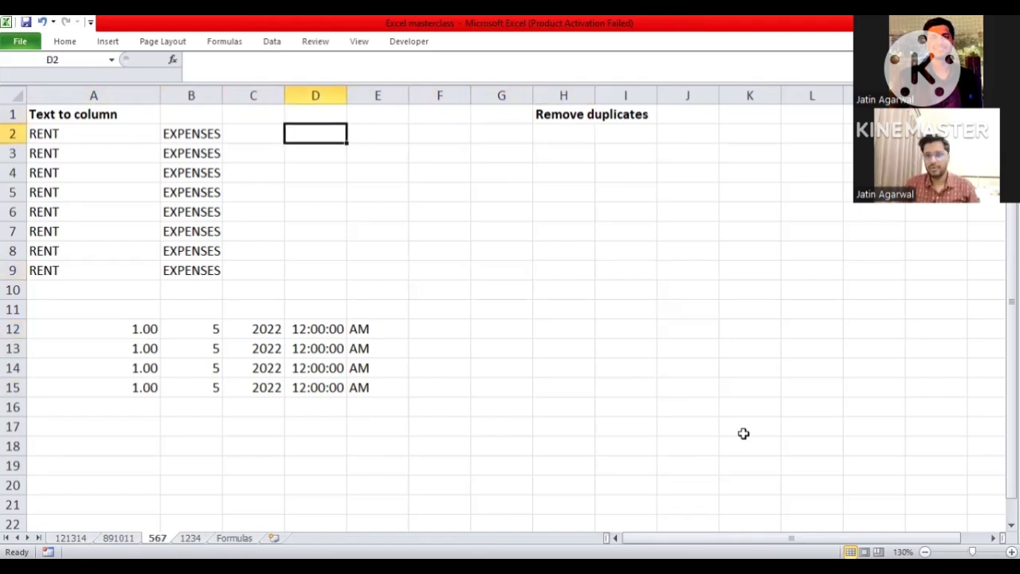
pyautogui.press('Left')
pyautogui.press('Left')
pyautogui.hotkey('ctrl', 'shift', 'Down')
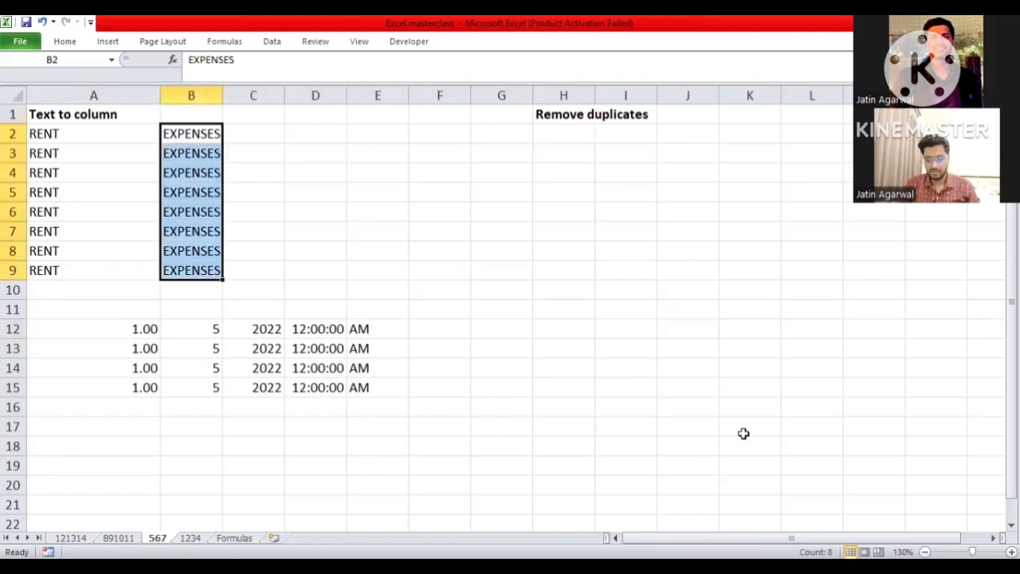
pyautogui.hotkey('ctrl', 'c')
pyautogui.press('Right')
pyautogui.press('Right')
pyautogui.press('Right')
pyautogui.press('Right')
pyautogui.press('Right')
pyautogui.press('Right')
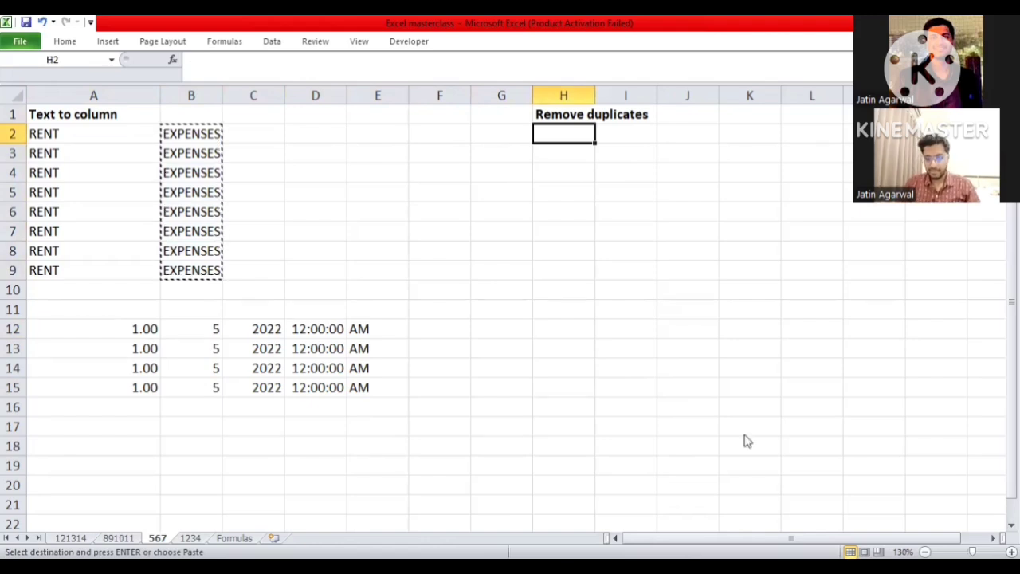
pyautogui.hotkey('ctrl', 'alt', 'v')
pyautogui.press('v')
pyautogui.press('Return')
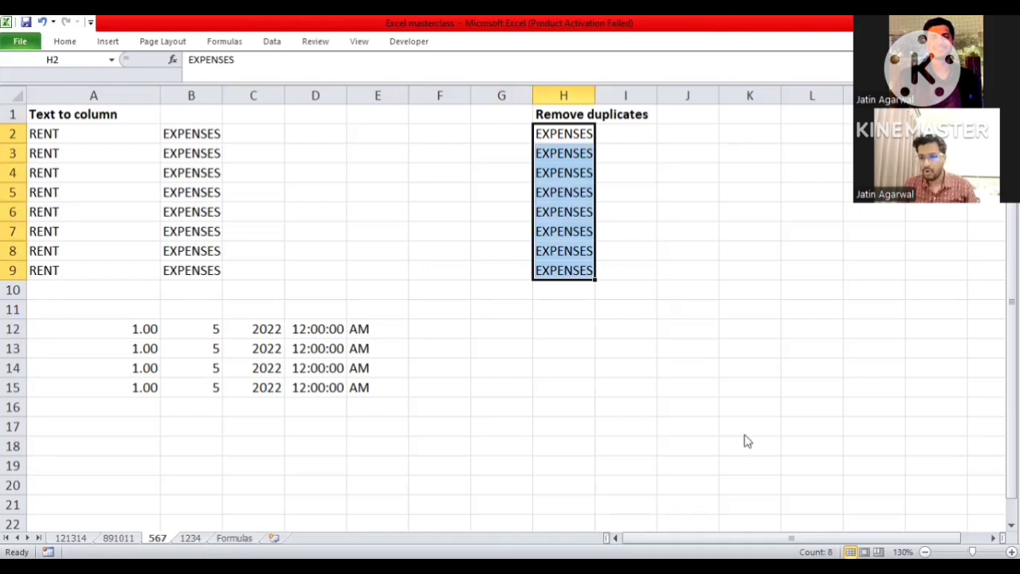
# - Remove the duplicate values from H2:H9 based on the Remove duplicates column
pyautogui.hotkey('alt', 'a')
pyautogui.press('m')
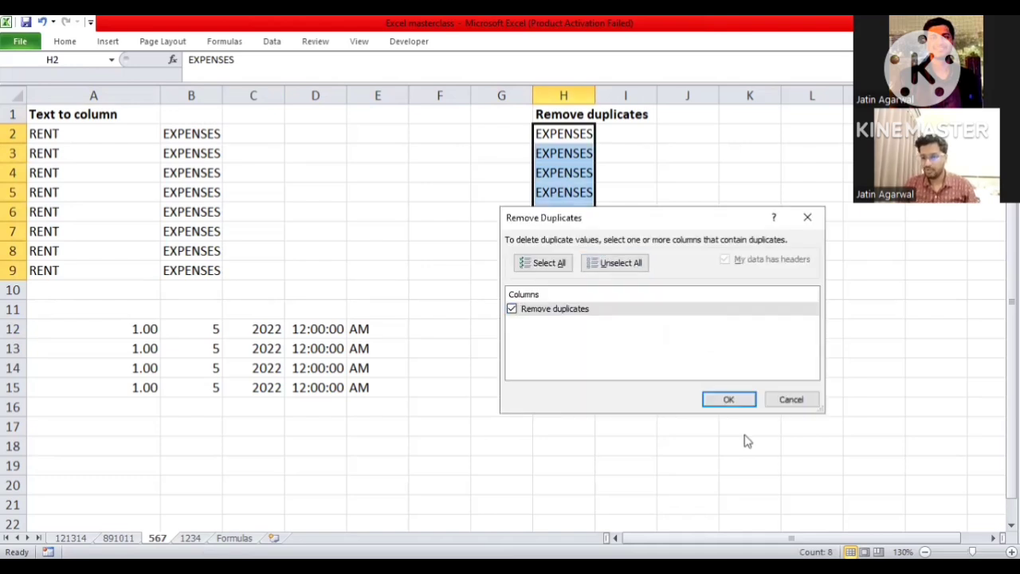
pyautogui.press('Return')
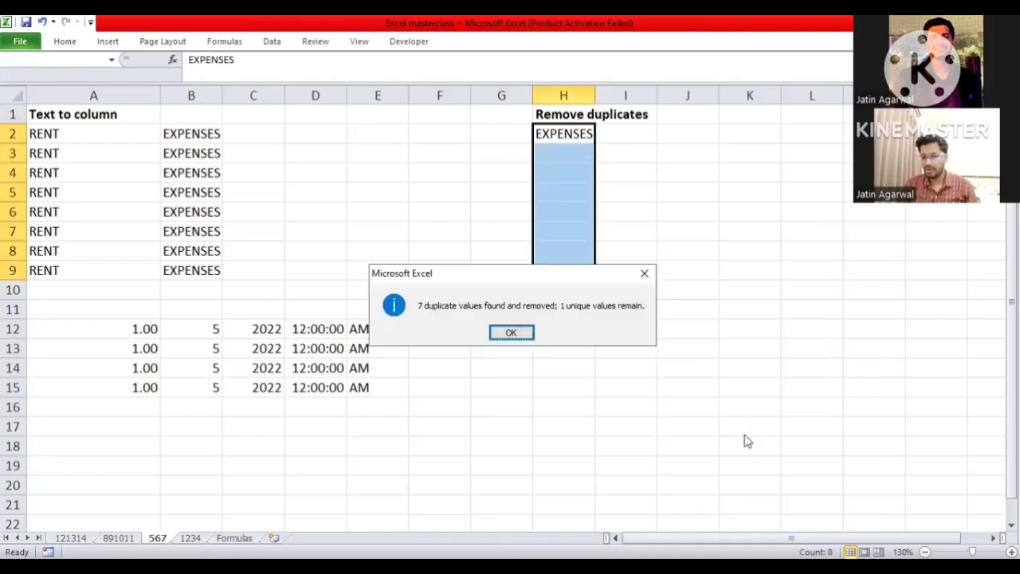
pyautogui.press('Return')
pyautogui.press('Down')
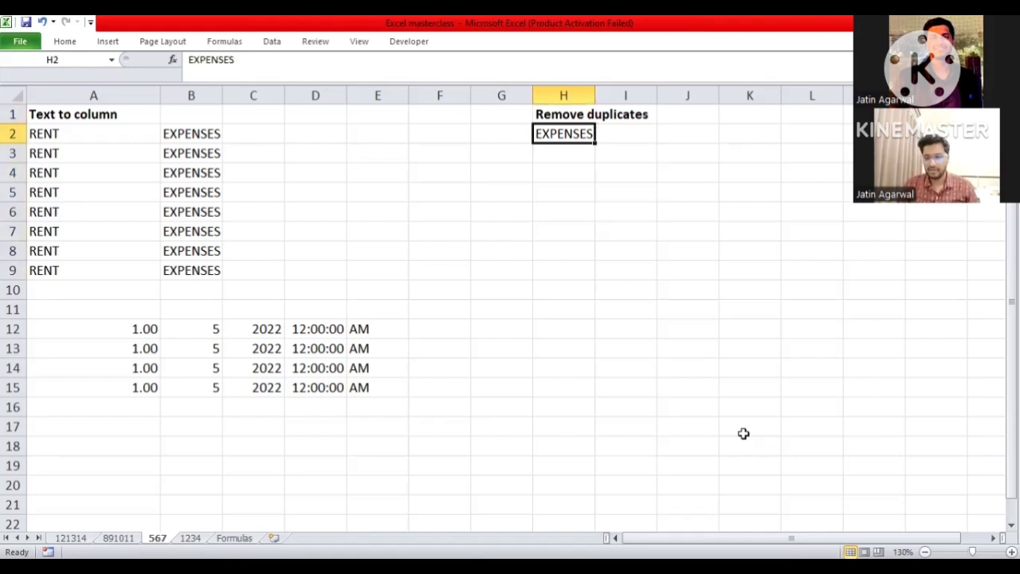
pyautogui.press('Right')
pyautogui.press('Right')
pyautogui.press('Right')
pyautogui.press('Right')
pyautogui.press('Right')
pyautogui.press('Right')
pyautogui.press('Right')
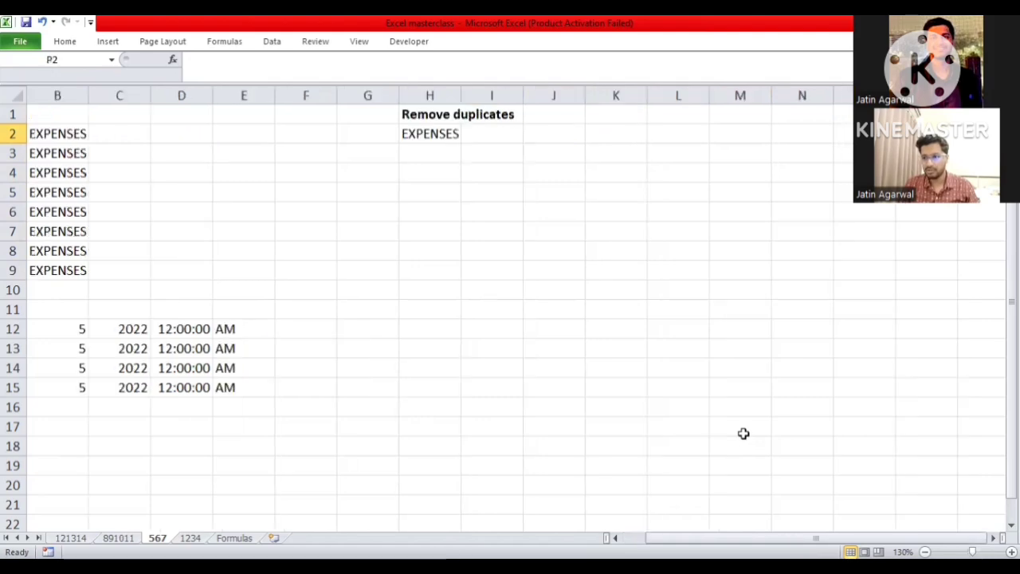
pyautogui.press('Left')
pyautogui.press('Left')
pyautogui.press('Left')
pyautogui.press('Left')
pyautogui.press('Left')
pyautogui.press('Left')
pyautogui.press('Left')
pyautogui.press('Left')
pyautogui.press('Left')
pyautogui.press('Left')
pyautogui.press('Left')
pyautogui.press('Left')
pyautogui.press('Left')
pyautogui.press('Left')
pyautogui.press('Down')
pyautogui.press('Down')
pyautogui.press('Down')
pyautogui.press('Down')
pyautogui.press('Down')
pyautogui.press('Down')
pyautogui.press('Down')
pyautogui.press('Down')
pyautogui.press('Down')
pyautogui.press('Down')
pyautogui.press('Down')
pyautogui.press('Down')
pyautogui.press('Down')
pyautogui.press('Down')
pyautogui.press('Down')
pyautogui.press('Down')
pyautogui.press('Down')
pyautogui.press('Down')
pyautogui.press('Down')
pyautogui.press('Down')
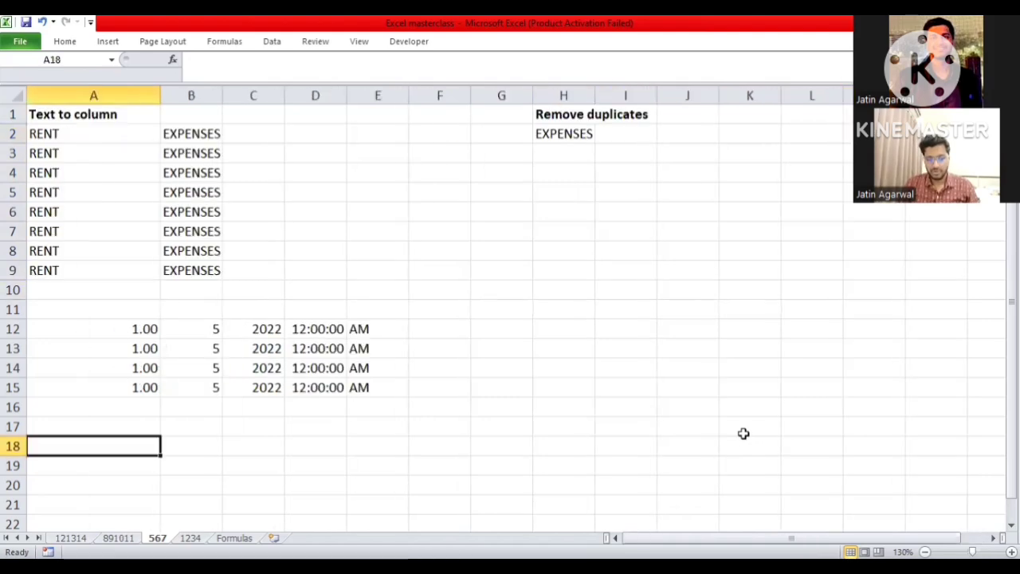
pyautogui.hotkey('ctrl', 'Up')
pyautogui.hotkey('ctrl', 'Up')
# - Switch to sheet 891011 and go to the PIN Code header under Pivot Table
pyautogui.hotkey('ctrl', 'Up')
pyautogui.hotkey('ctrl', 'Up')
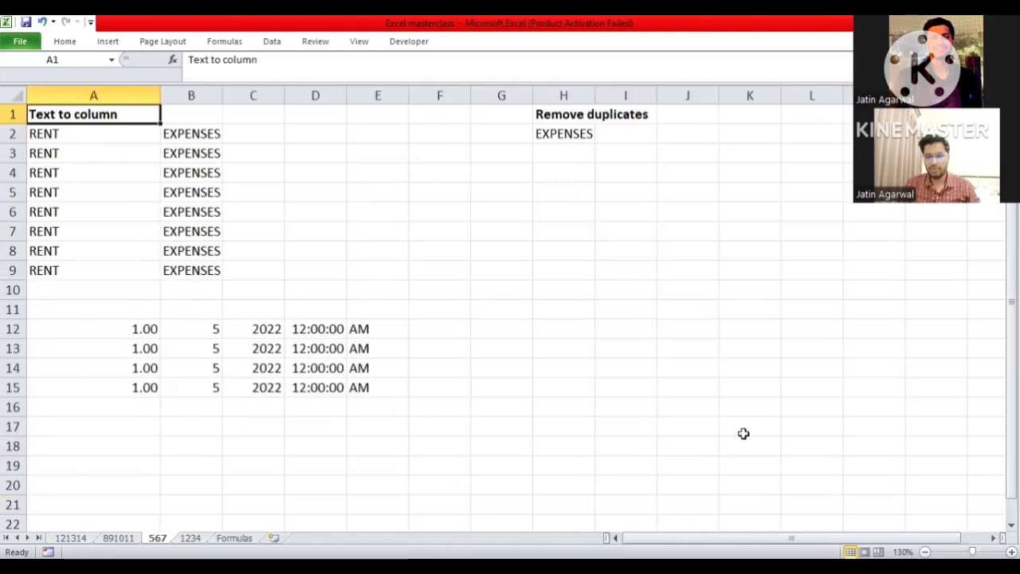
pyautogui.hotkey('ctrl', 'pageup')
pyautogui.press('Left')
pyautogui.hotkey('ctrl', 'Up')
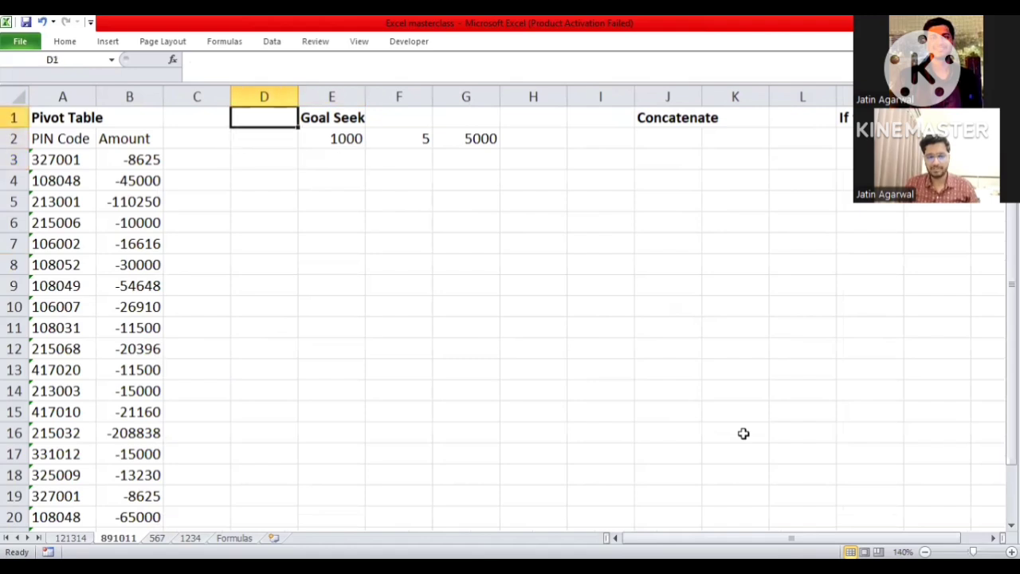
pyautogui.press('Left')
pyautogui.press('Left')
pyautogui.press('Down')
pyautogui.press('Left')
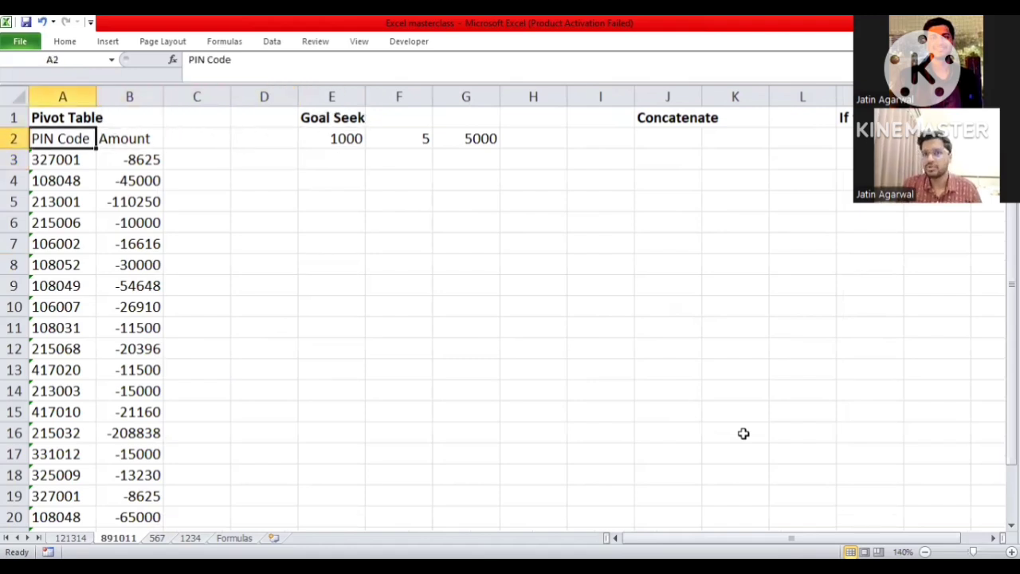
# - Create a PivotTable on a new worksheet from A2:B23, with PIN Code as row labels and the sum of Amount as values
pyautogui.hotkey('ctrl', 'shift', 'Right')
pyautogui.hotkey('ctrl', 'shift', 'Down')
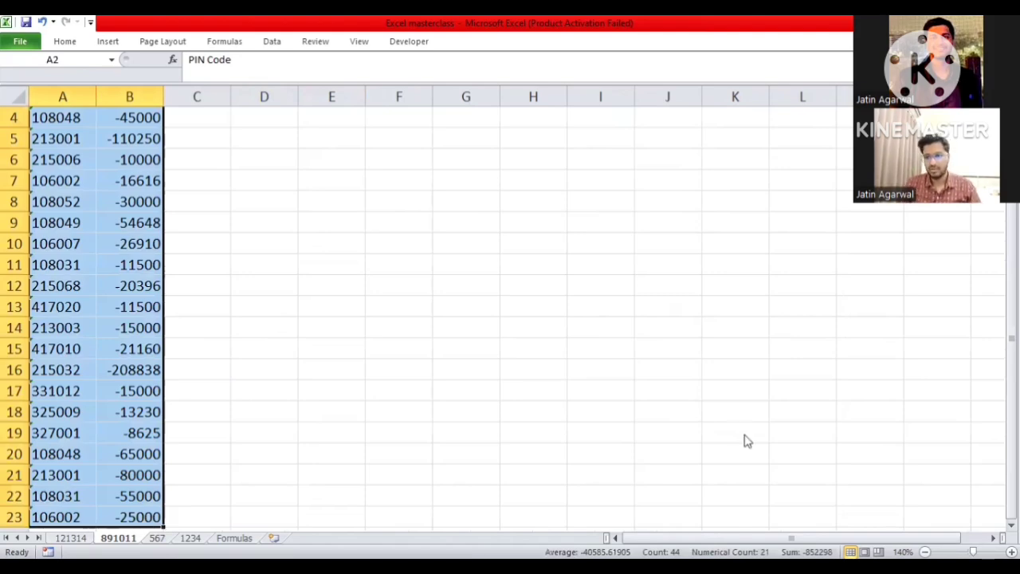
pyautogui.hotkey('alt', 'n')
pyautogui.press('v')
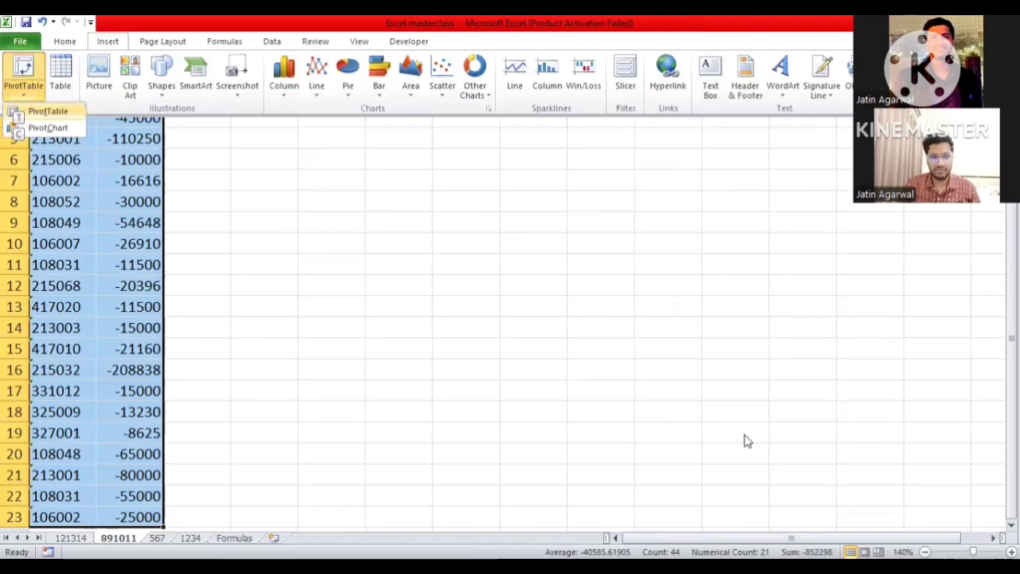
pyautogui.click(35, 116)
pyautogui.press('Return')
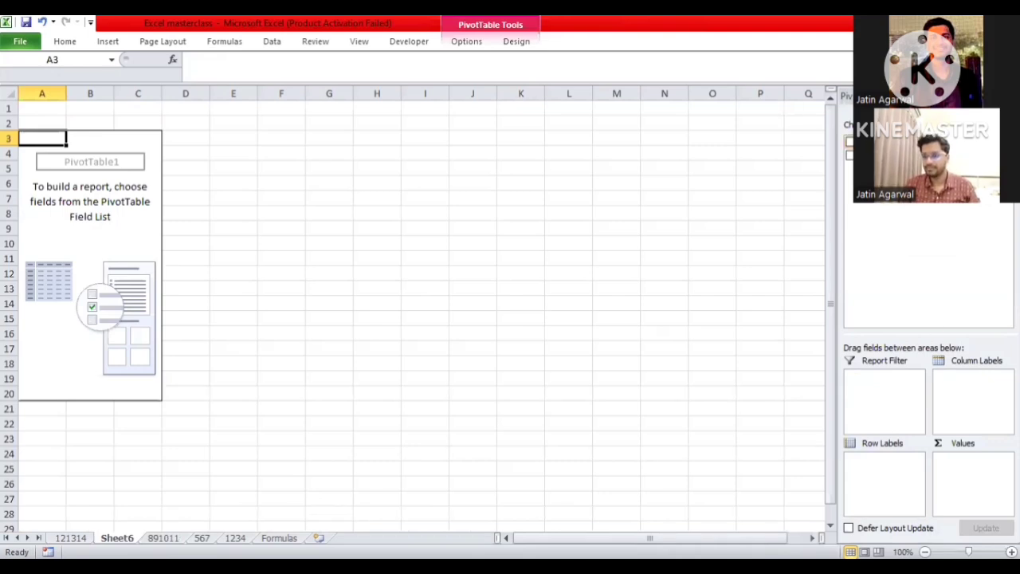
pyautogui.click(849, 143)
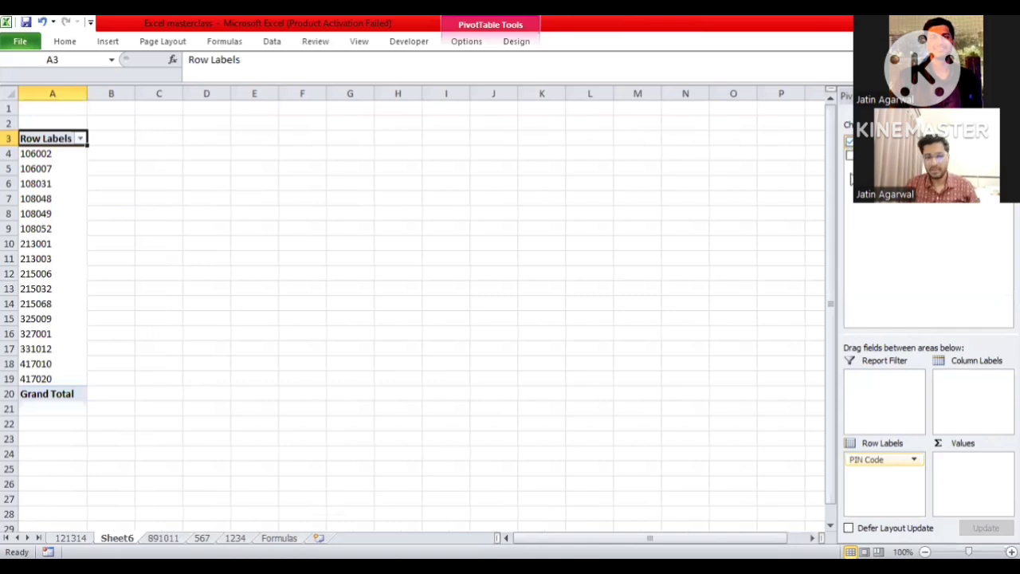
pyautogui.click(848, 157)
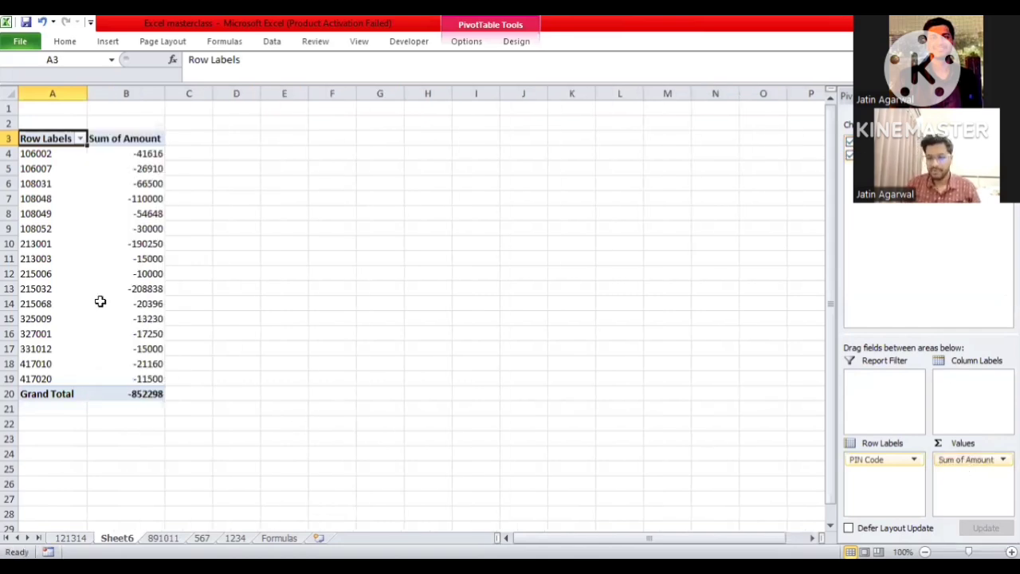
# - Change the PivotTable's Amount value field to summarize by Count
pyautogui.click(135, 269)
pyautogui.rightClick(136, 269)
pyautogui.press('Up')
pyautogui.press('Up')
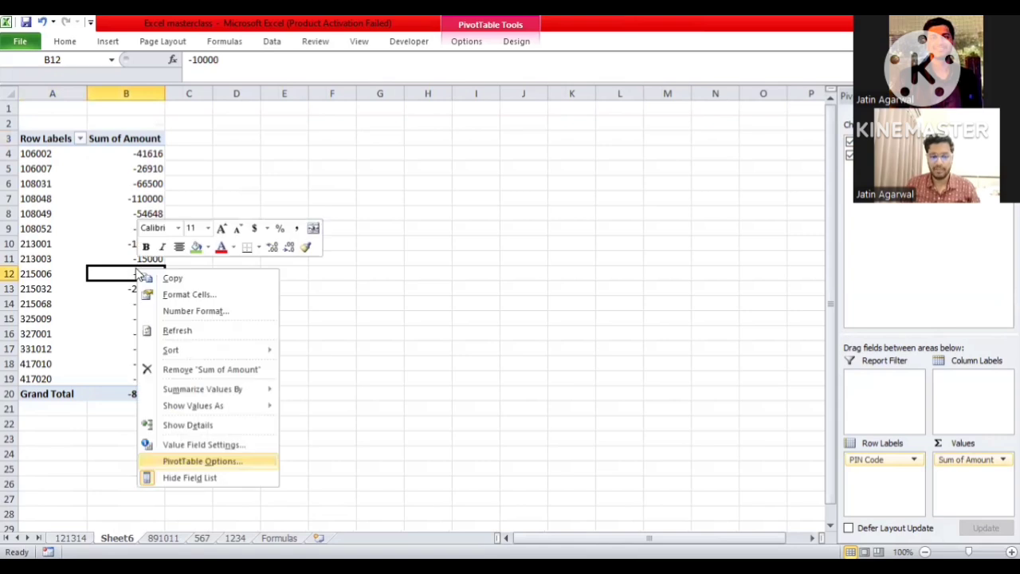
pyautogui.press('Up')
pyautogui.press('Up')
pyautogui.press('Down')
pyautogui.press('Up')
pyautogui.press('Up')
pyautogui.press('Up')
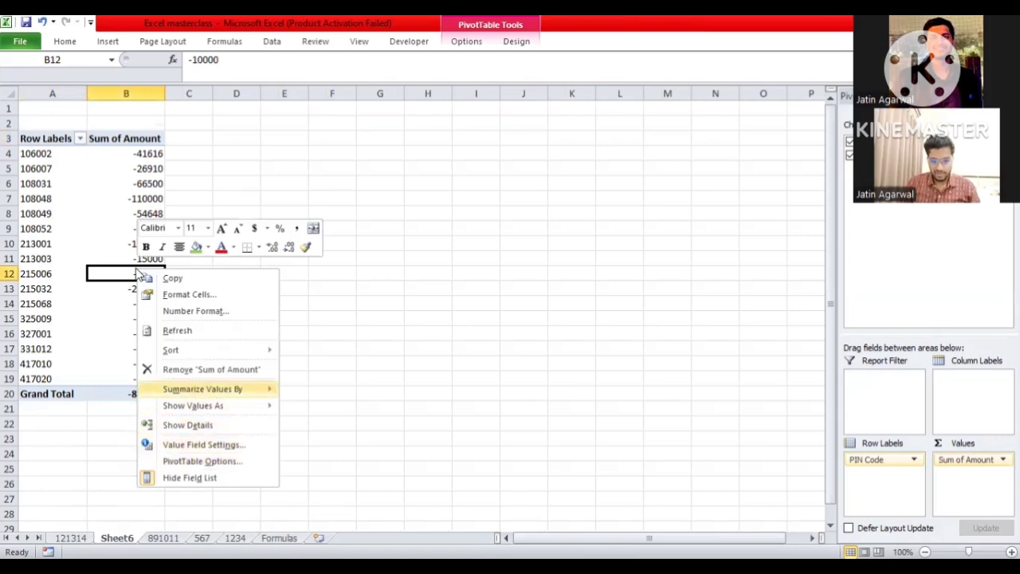
pyautogui.press('Up')
pyautogui.press('Up')
pyautogui.press('Down')
pyautogui.press('Down')
pyautogui.press('Down')
pyautogui.press('Down')
pyautogui.press('Down')
pyautogui.press('Down')
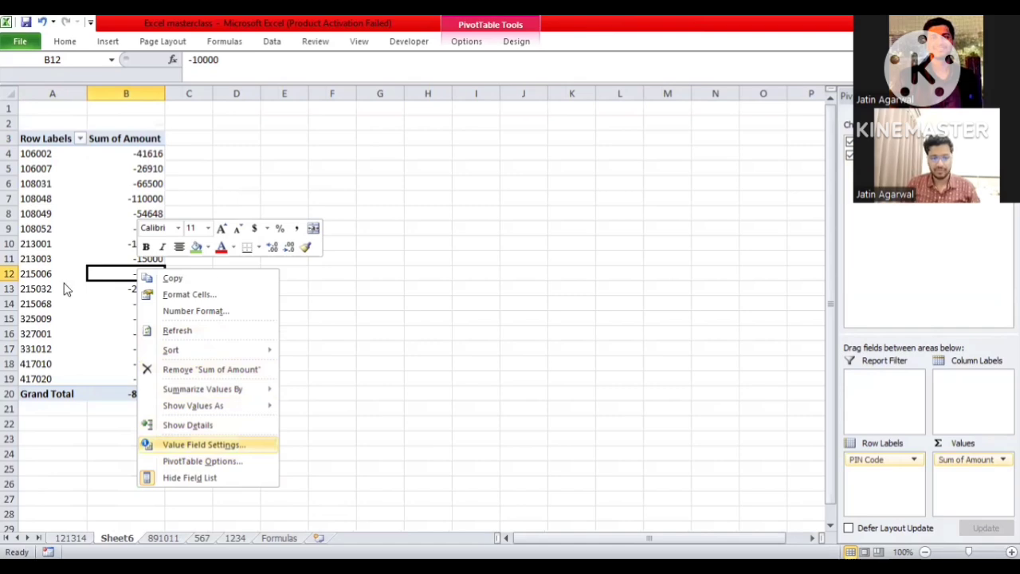
pyautogui.press('Return')
pyautogui.press('Down')
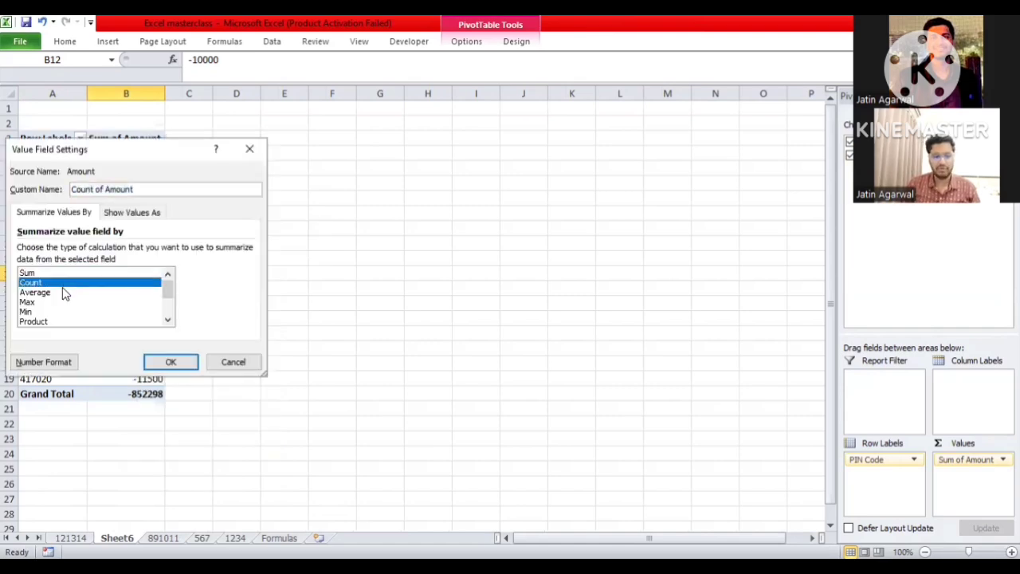
pyautogui.click(177, 363)
# - Review the count for each PIN code, then undo the change to the Amount field's summary calculation
pyautogui.press('Up')
pyautogui.press('Up')
pyautogui.press('Up')
pyautogui.press('Up')
pyautogui.press('Up')
pyautogui.press('Up')
pyautogui.press('Up')
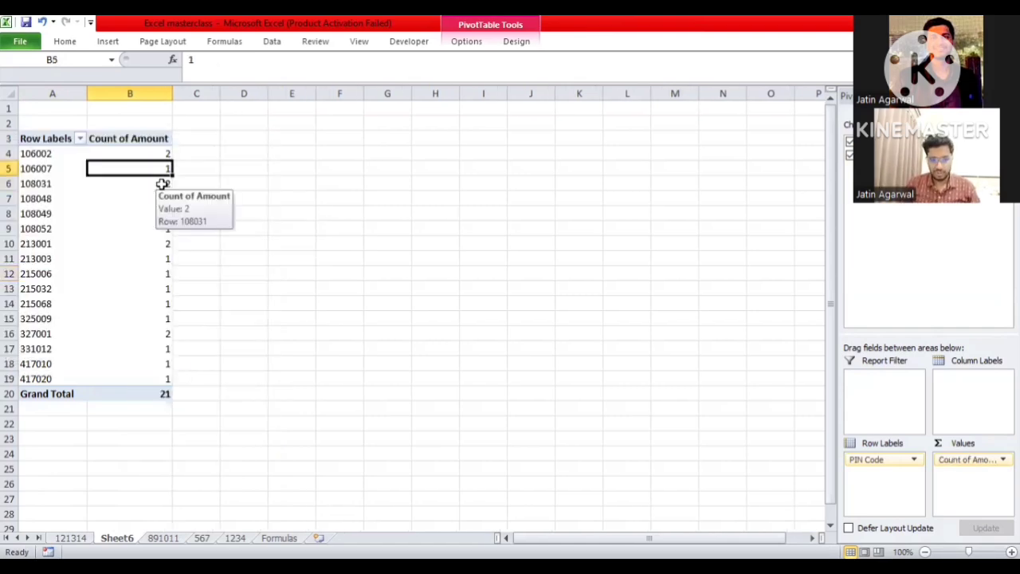
pyautogui.press('Up')
pyautogui.press('Left')
pyautogui.press('Right')
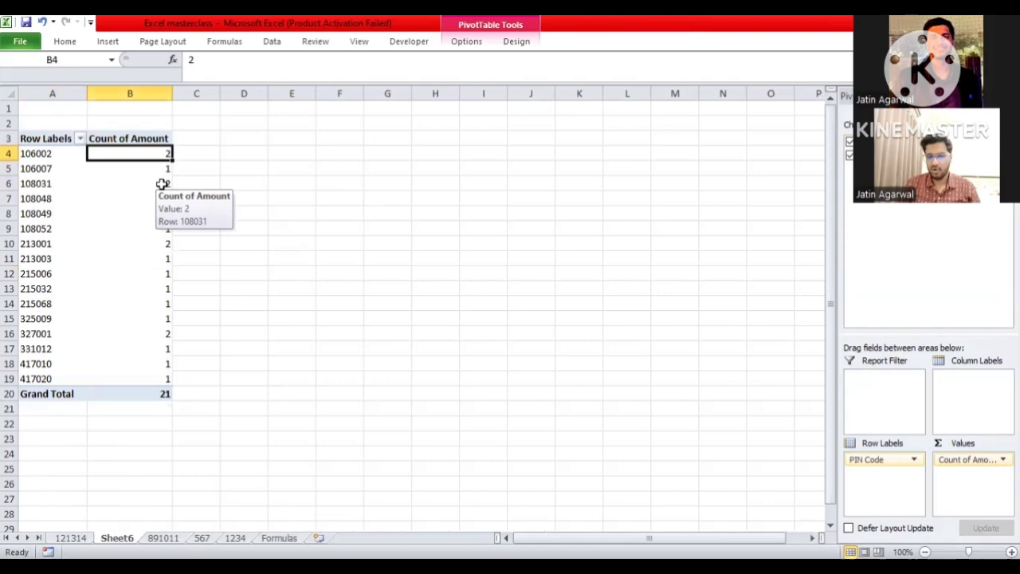
pyautogui.press('Left')
pyautogui.hotkey('ctrl', 'z')
pyautogui.press('Right')
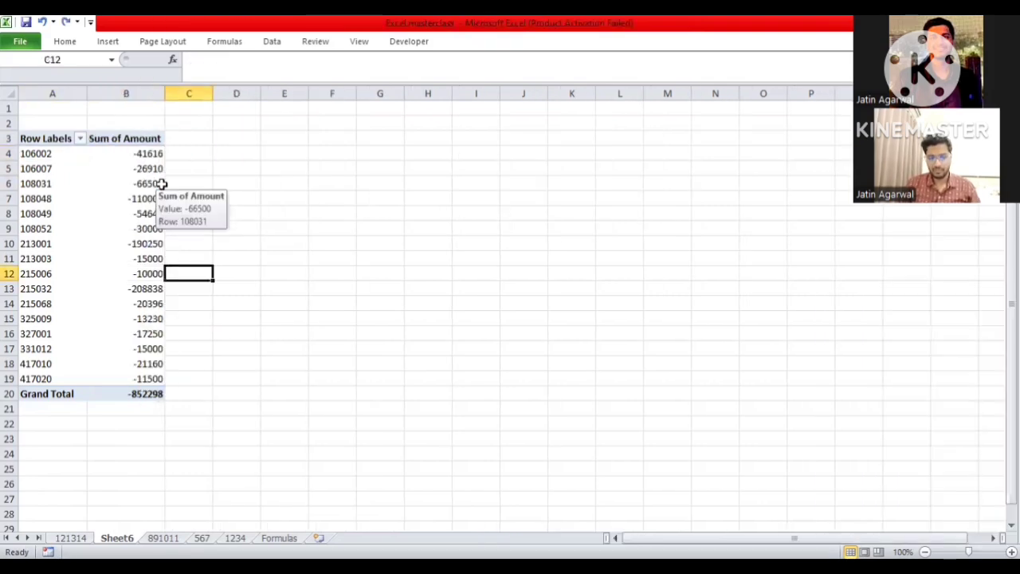
pyautogui.press('Left')
# - Switch to sheet 891011 and go to the Goal Seek section in columns E to G
pyautogui.hotkey('ctrl', 'pagedown')
pyautogui.press('Right')
pyautogui.press('Right')
pyautogui.press('Right')
pyautogui.press('Right')
pyautogui.press('Right')
pyautogui.press('Right')
pyautogui.press('Right')
pyautogui.press('Right')
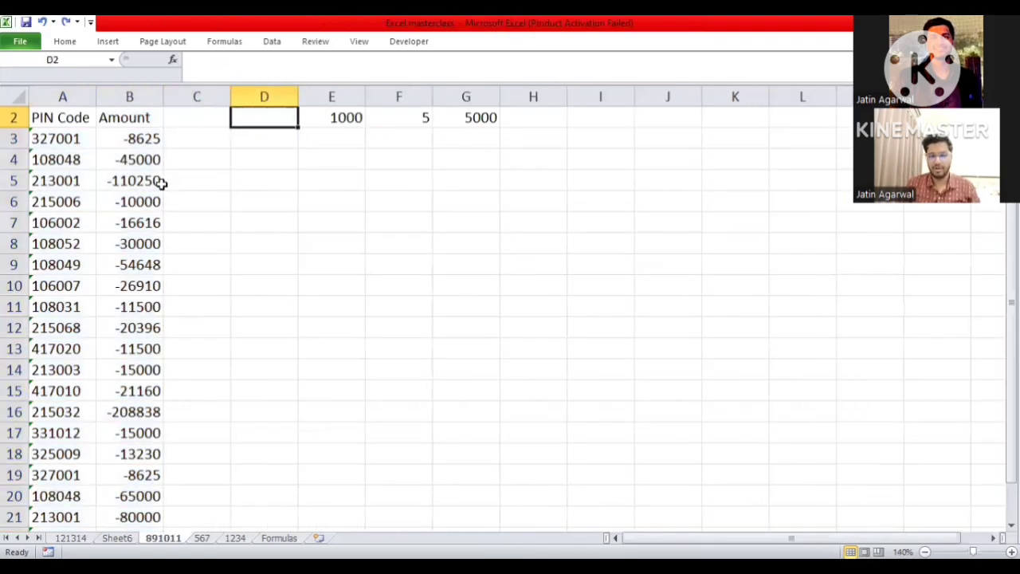
pyautogui.press('Right')
pyautogui.press('Right')
pyautogui.press('Left')
pyautogui.press('Left')
pyautogui.press('Left')
pyautogui.press('Left')
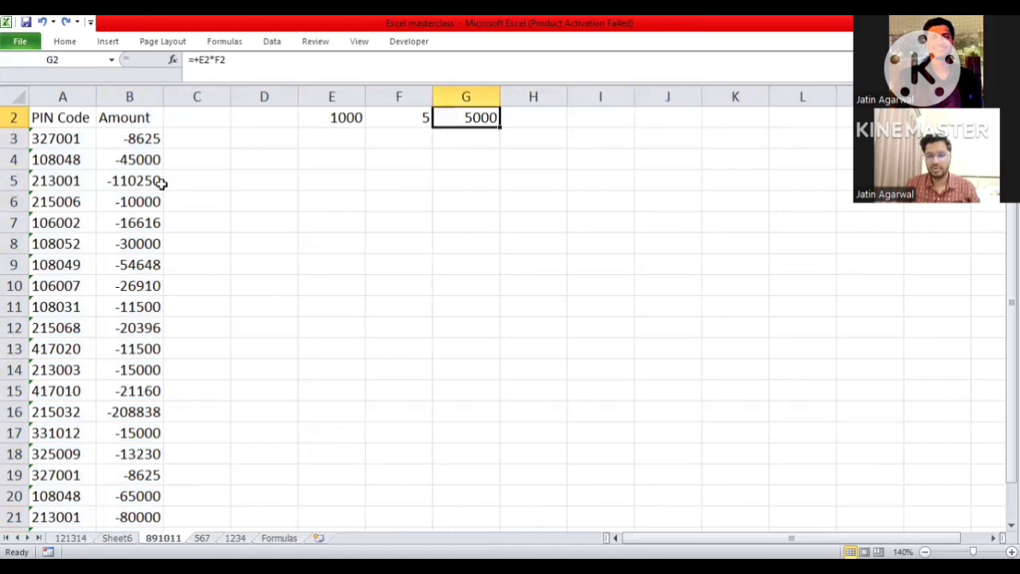
pyautogui.press('Up')
pyautogui.press('Left')
pyautogui.press('Down')
pyautogui.press('Down')
pyautogui.press('Left')
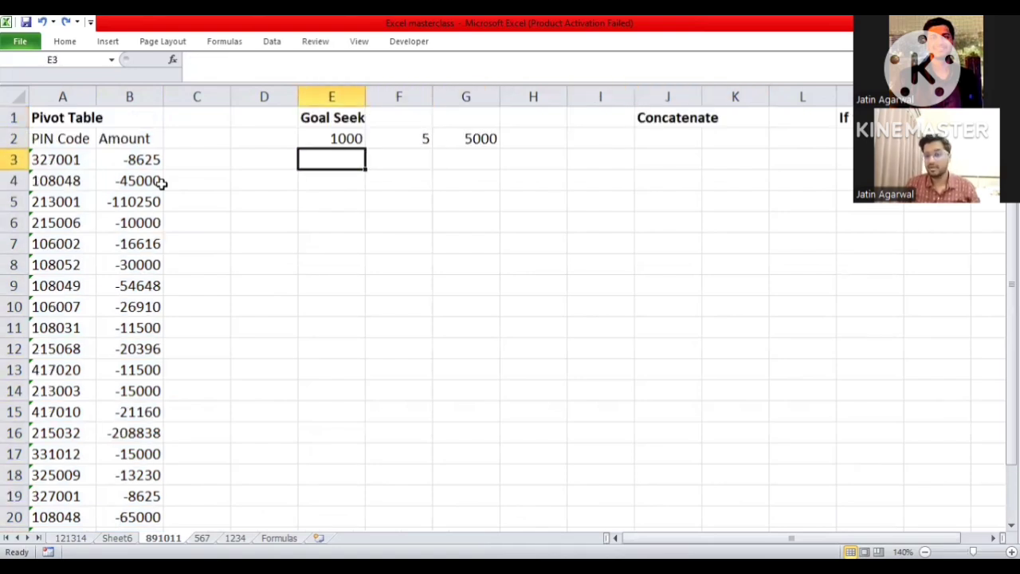
pyautogui.press('Down')
pyautogui.press('Down')
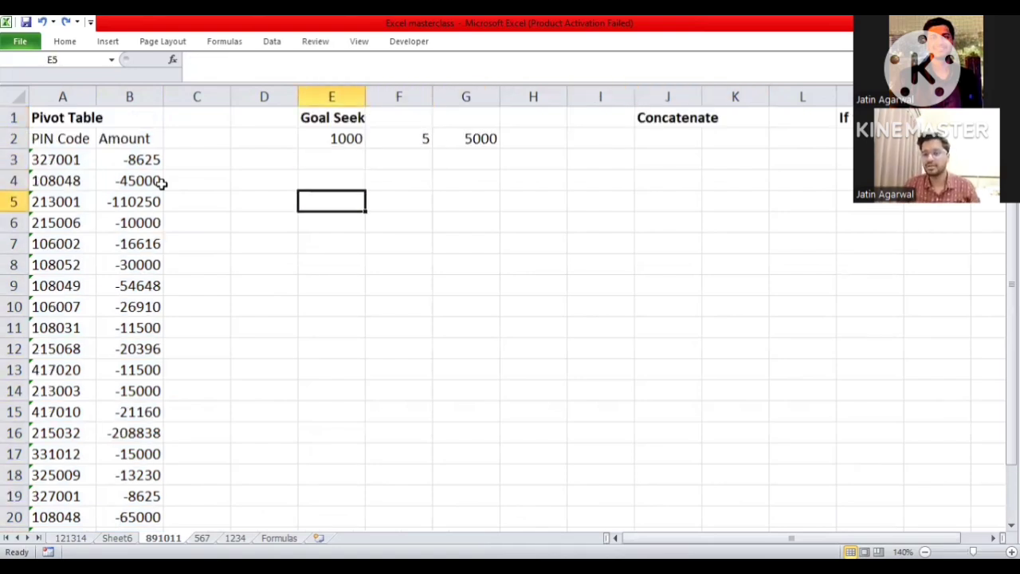
# - Examine the Goal Seek formula in G2 and the input cells E2 and F2 it multiplies
pyautogui.press('Right')
pyautogui.press('Right')
pyautogui.press('Up')
pyautogui.press('Up')
pyautogui.press('Up')
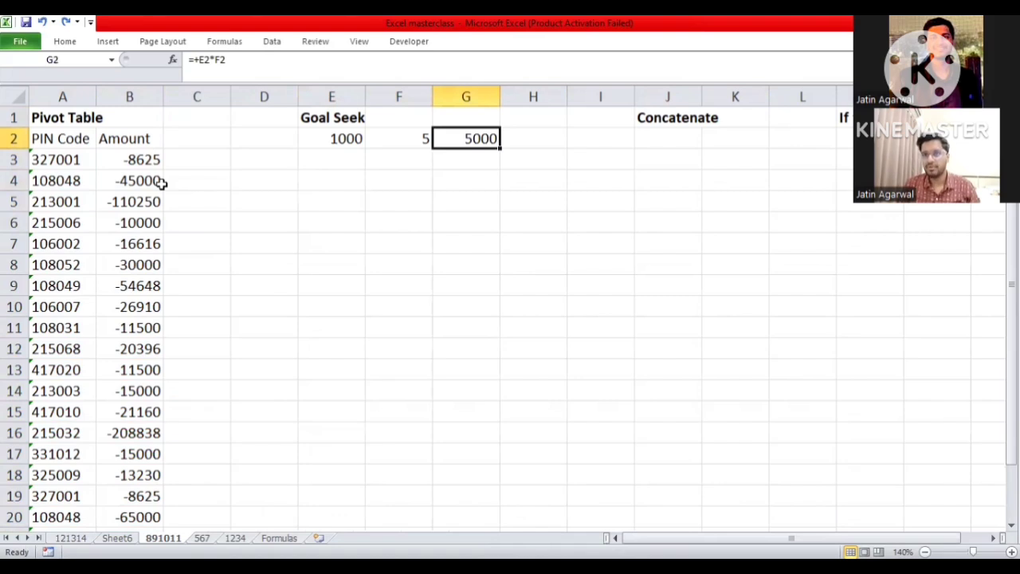
pyautogui.press('Left')
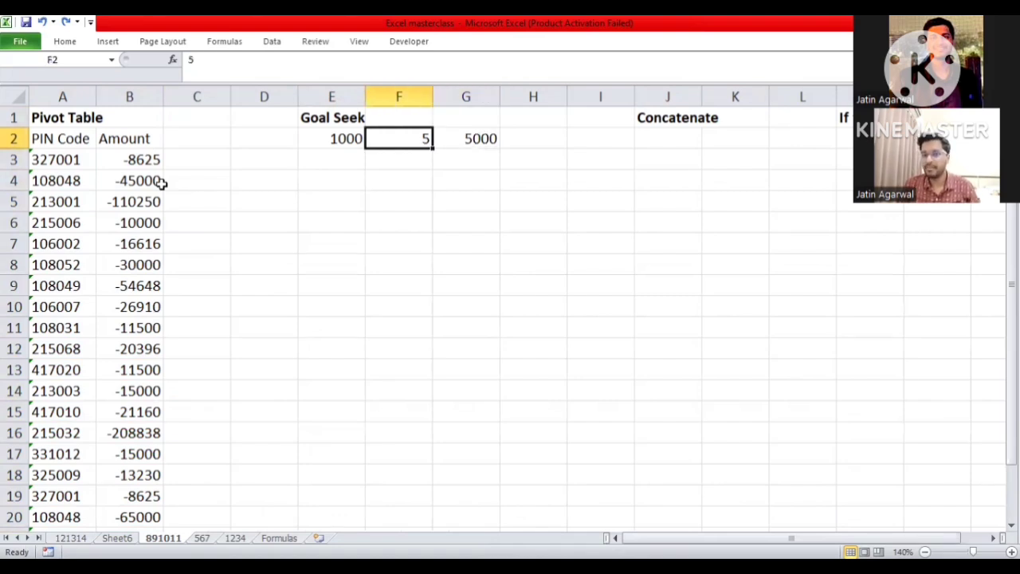
pyautogui.press('Right')
pyautogui.press('Left')
pyautogui.press('Left')
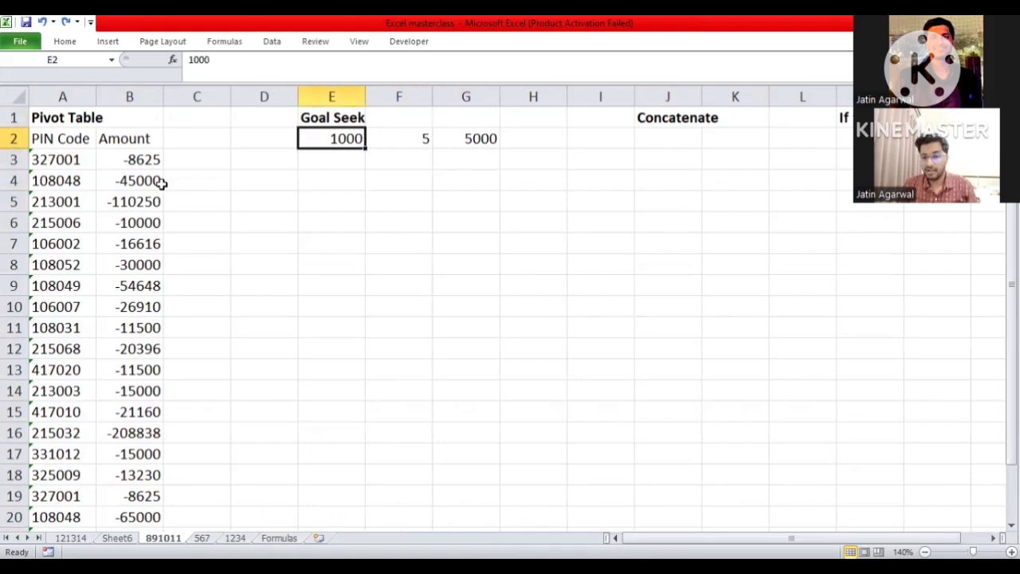
pyautogui.press('Right')
pyautogui.press('Right')
pyautogui.press('F2')
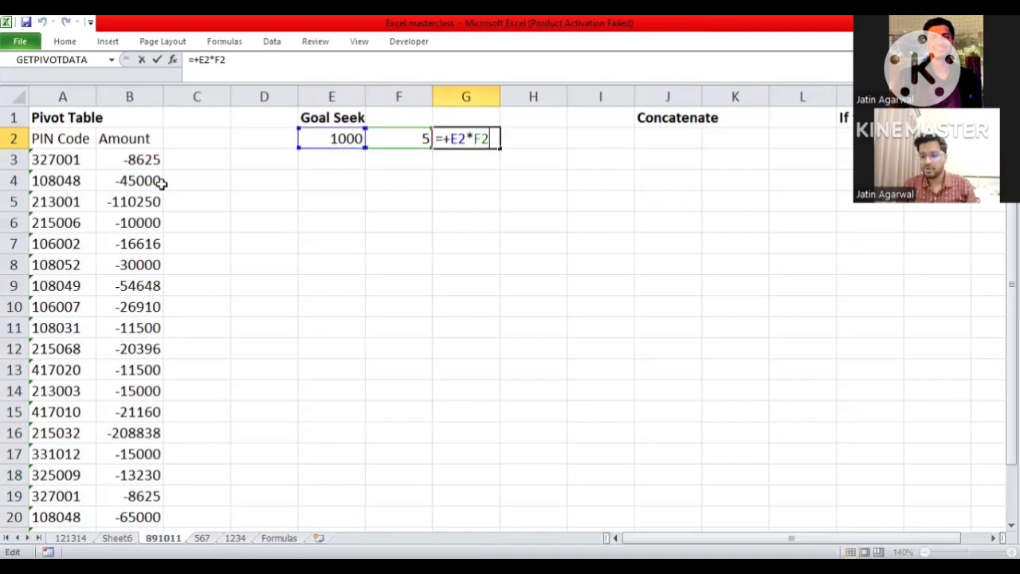
pyautogui.press('Escape')
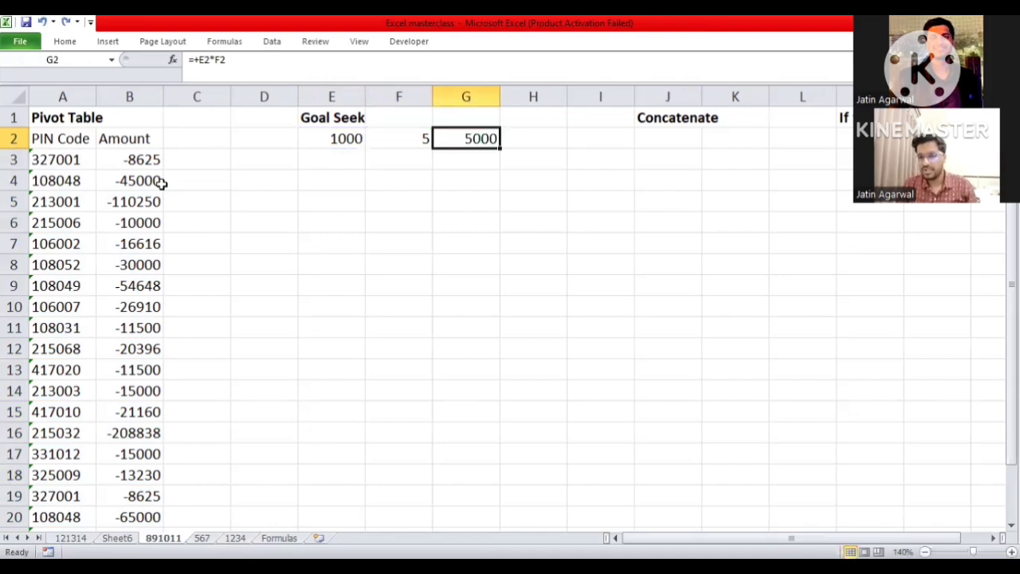
pyautogui.press('Left')
pyautogui.press('Left')
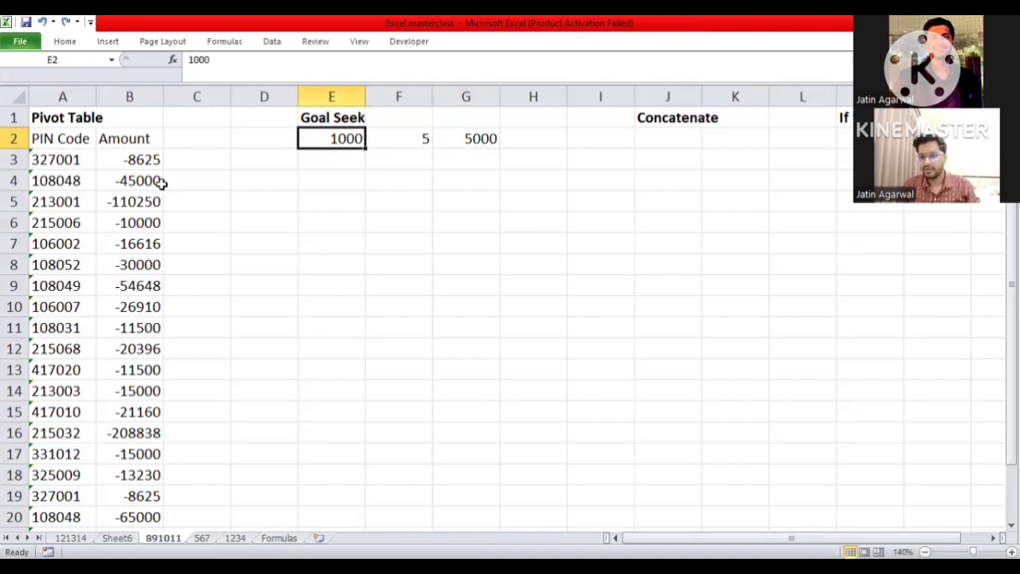
# - Run Goal Seek to set G2 to 4000 by changing cell E2, and accept the solution
pyautogui.press('Right')
pyautogui.press('Right')
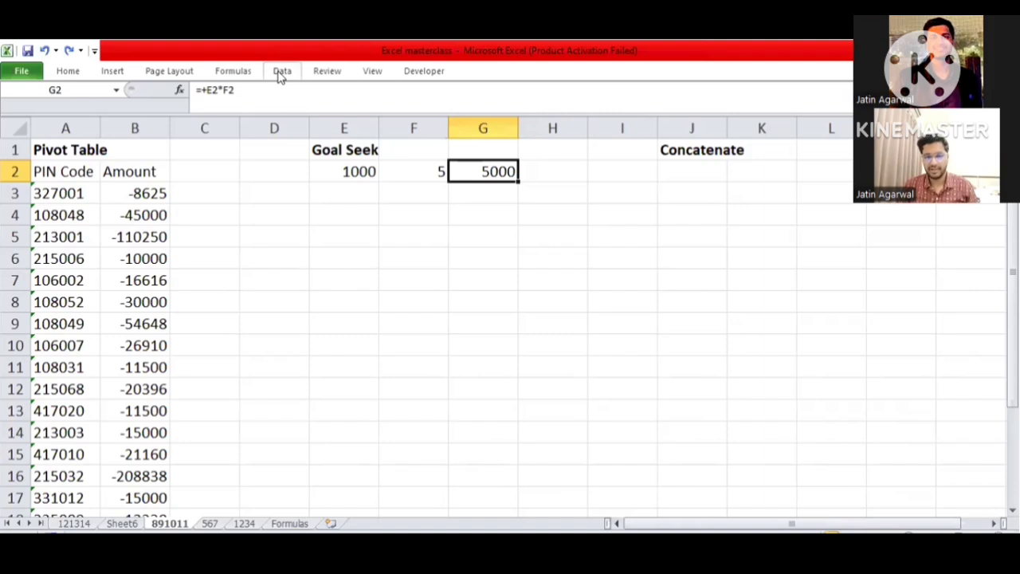
pyautogui.click(282, 73)
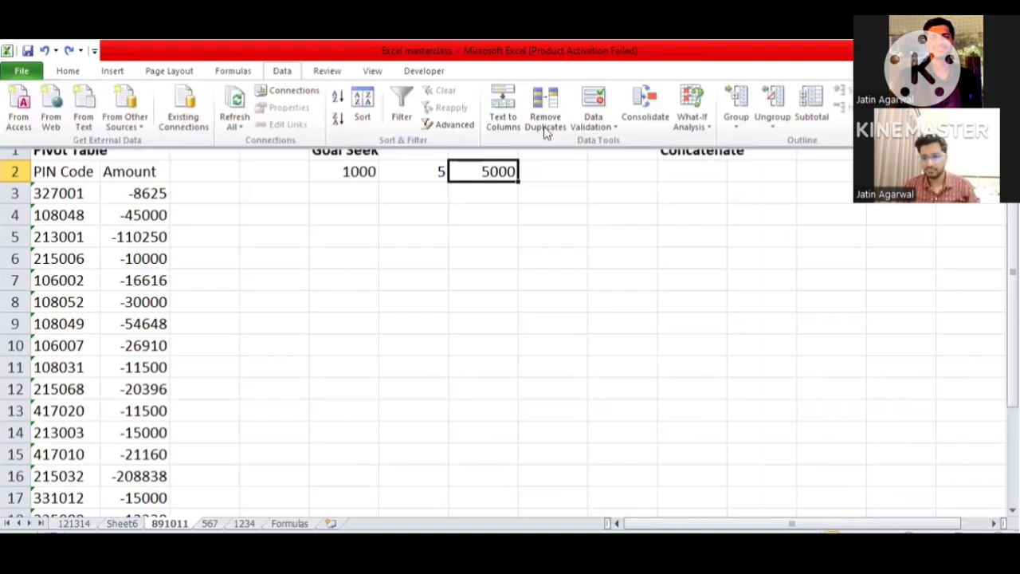
pyautogui.click(696, 132)
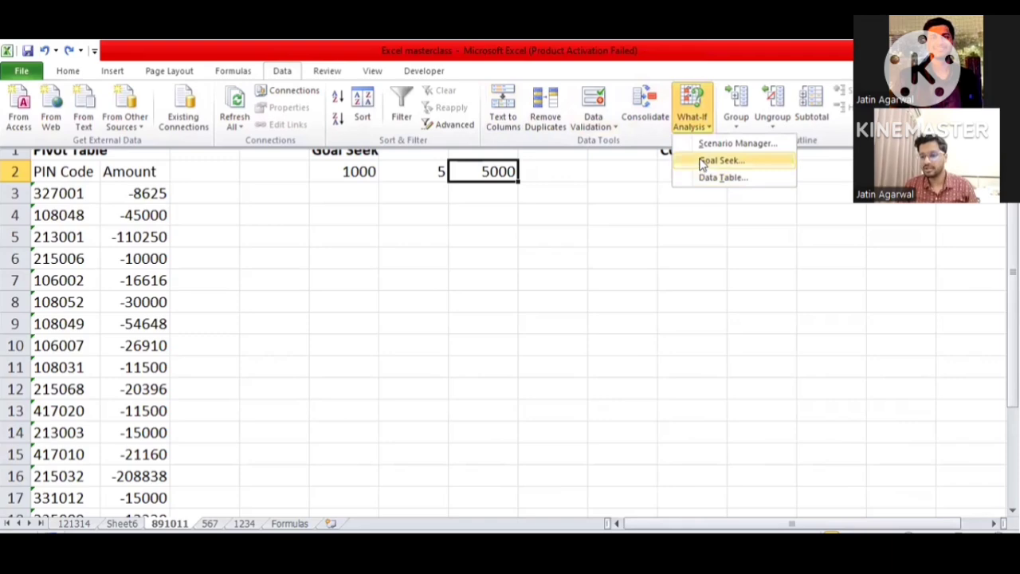
pyautogui.click(701, 161)
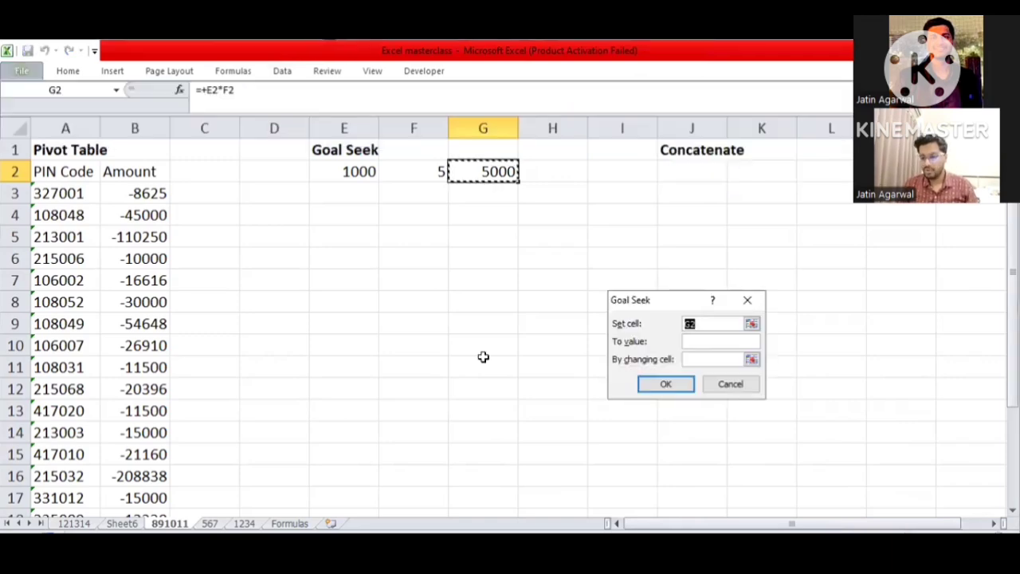
pyautogui.press('Tab')
pyautogui.write('4000')
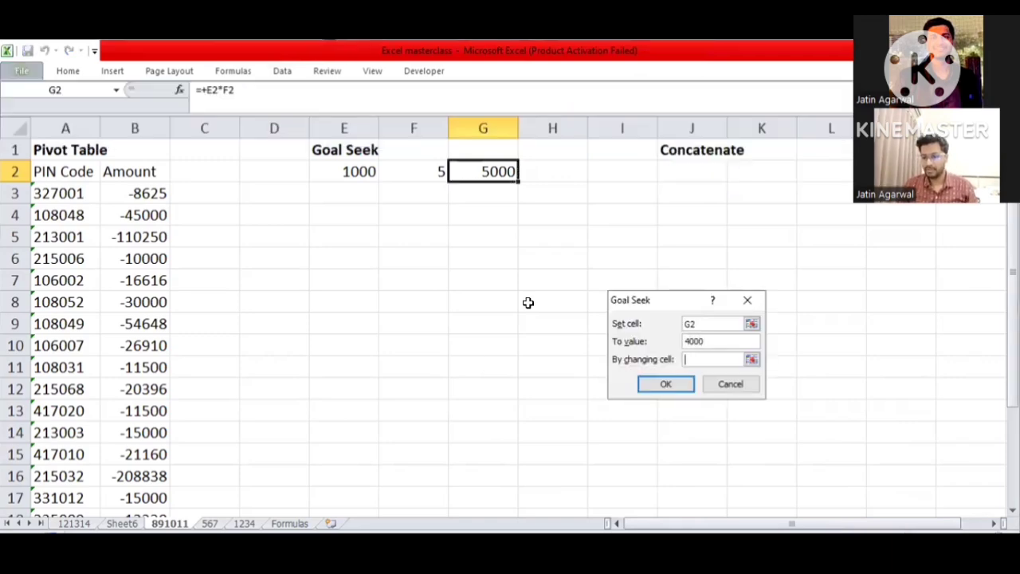
pyautogui.press('Tab')
pyautogui.click(357, 154)
pyautogui.press('Down')
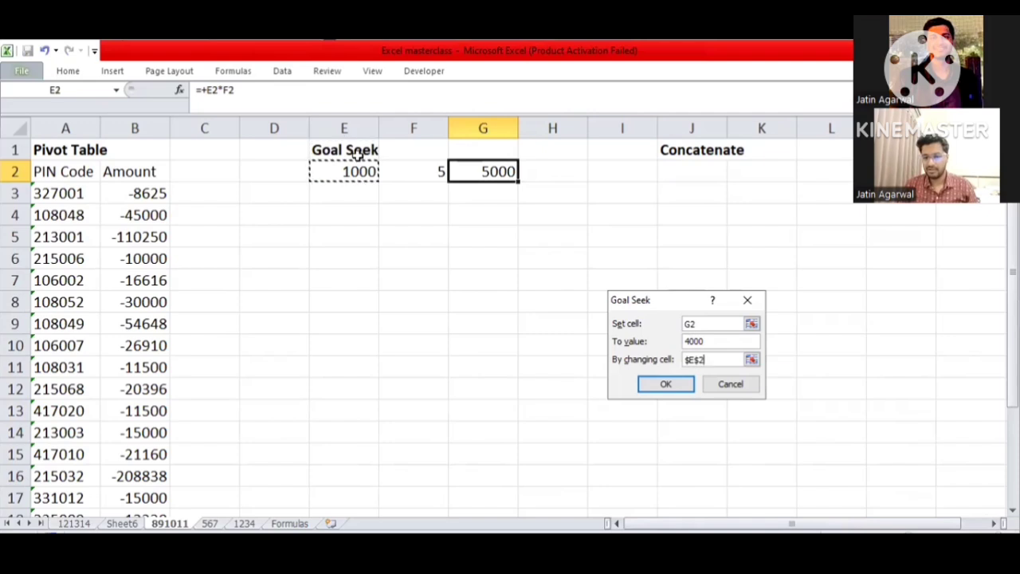
pyautogui.click(690, 386)
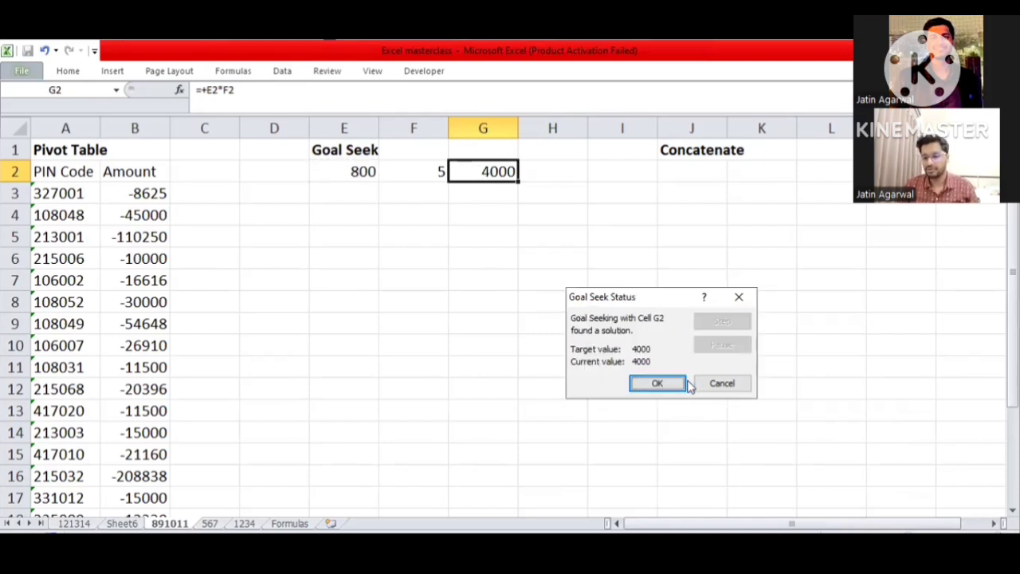
pyautogui.press('Return')
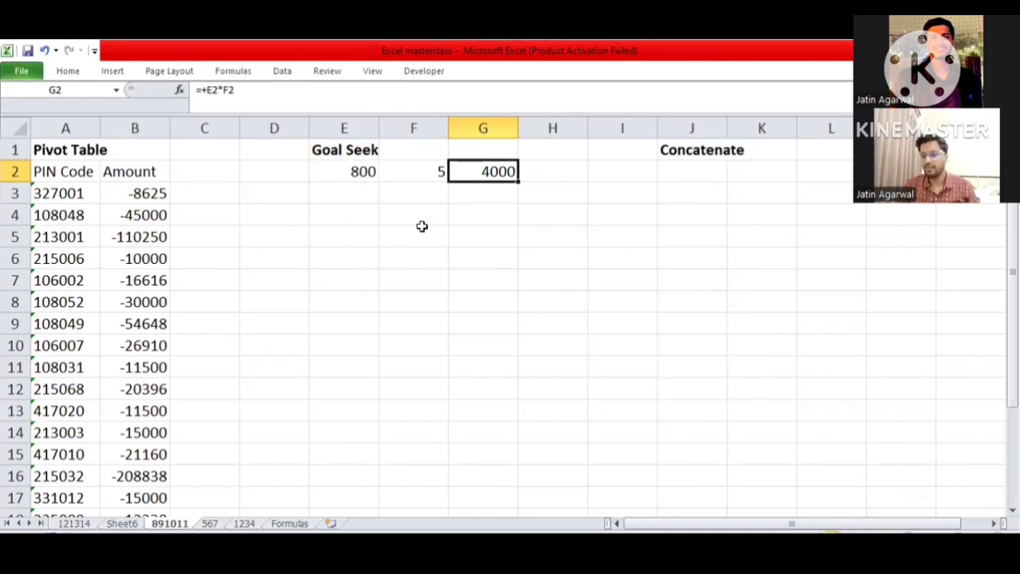
# - Enter the formula +CONCATENATE(E2&G2) in cell J2 under the Concatenate heading
pyautogui.press('Right')
pyautogui.press('Right')
pyautogui.press('Right')
pyautogui.press('Right')
pyautogui.press('Right')
pyautogui.press('Right')
pyautogui.press('Right')
pyautogui.press('Right')
pyautogui.press('Right')
pyautogui.press('Right')
pyautogui.press('Right')
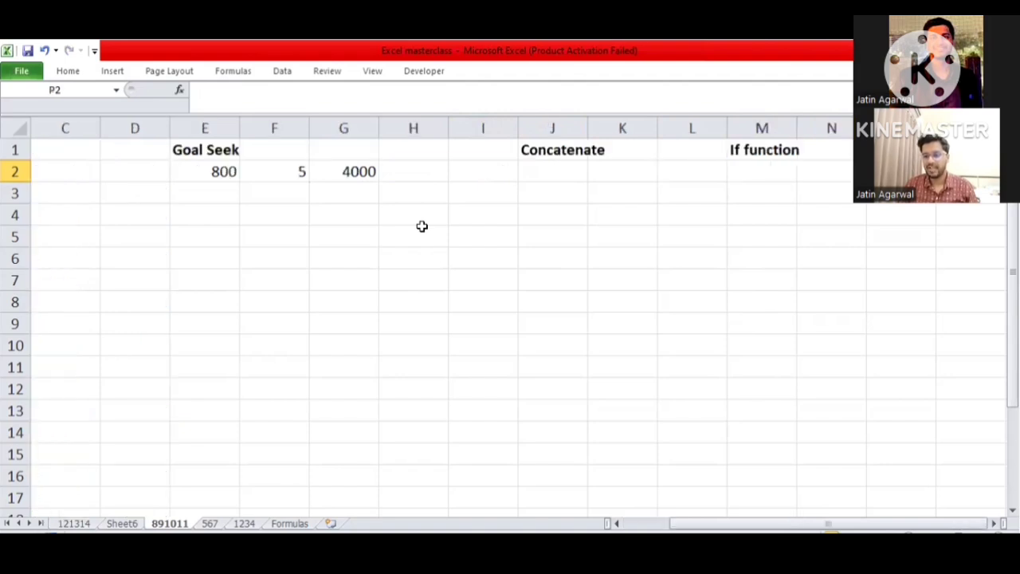
pyautogui.press('Left')
pyautogui.press('Left')
pyautogui.press('Left')
pyautogui.press('Left')
pyautogui.press('Left')
pyautogui.press('Left')
pyautogui.press('Left')
pyautogui.press('Left')
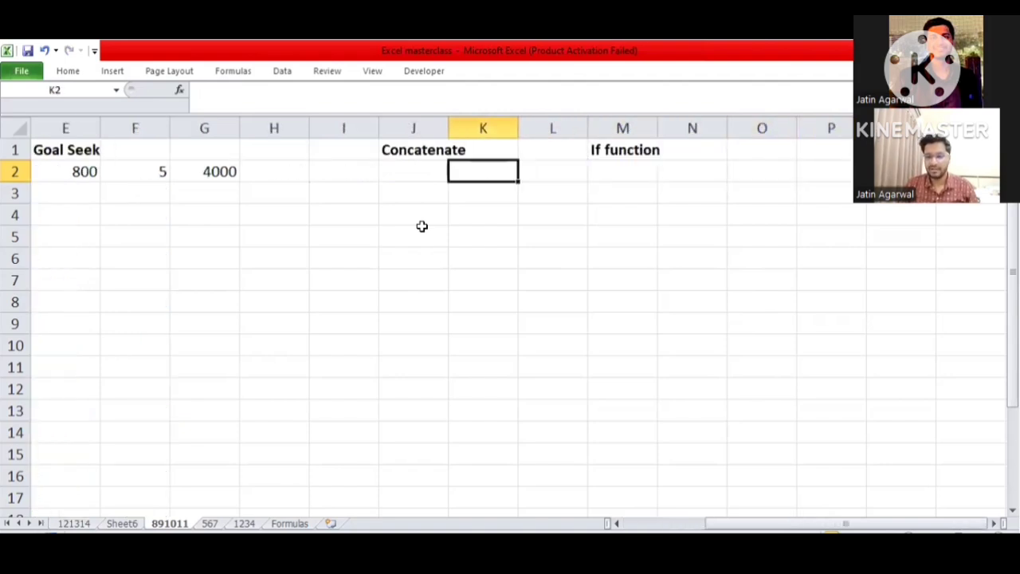
pyautogui.write('+')
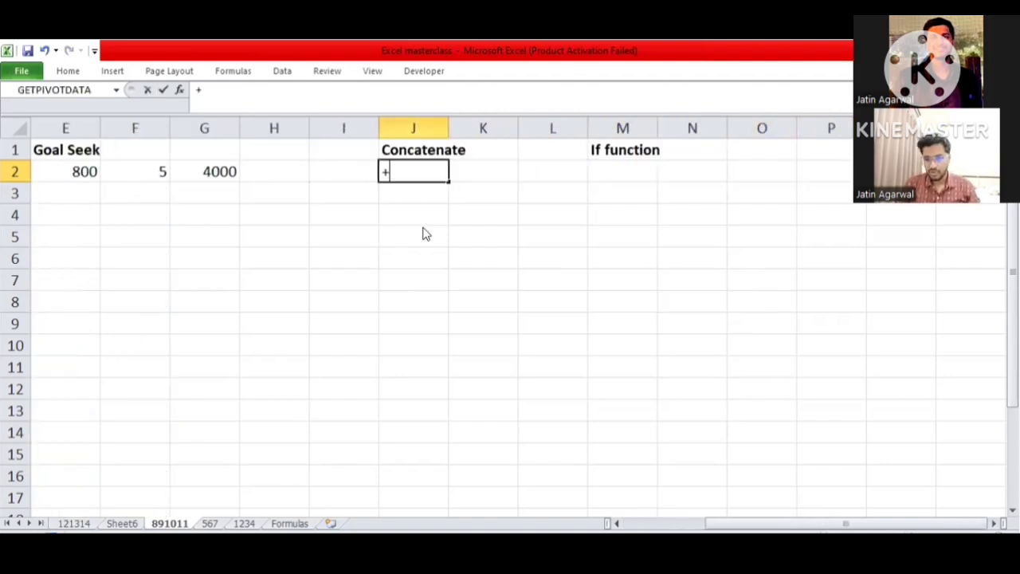
pyautogui.write('CONCATENATE(')
pyautogui.press('Left')
pyautogui.press('Left')
pyautogui.press('Left')
pyautogui.press('Left')
pyautogui.press('Left')
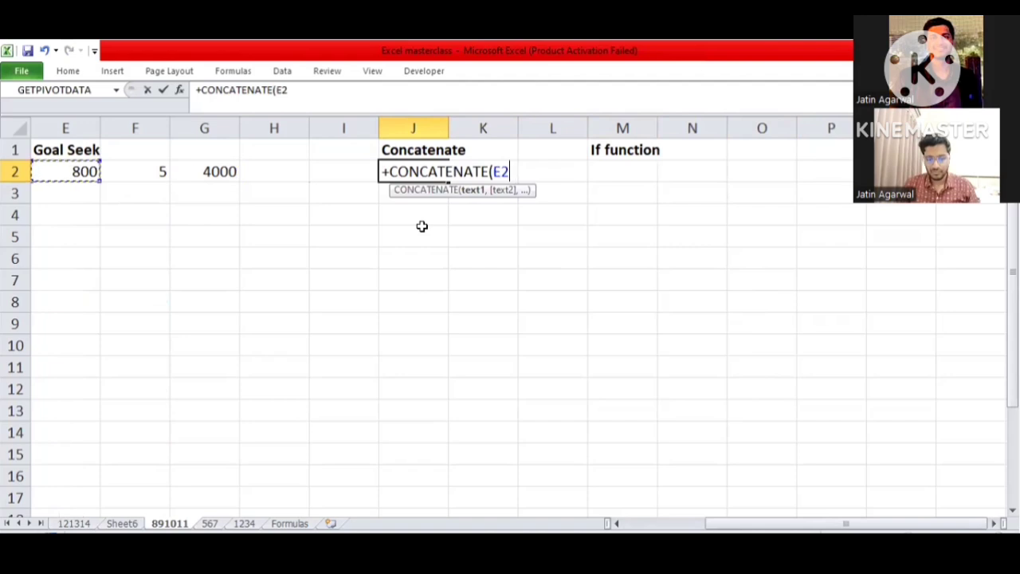
pyautogui.write('&')
pyautogui.press('Left')
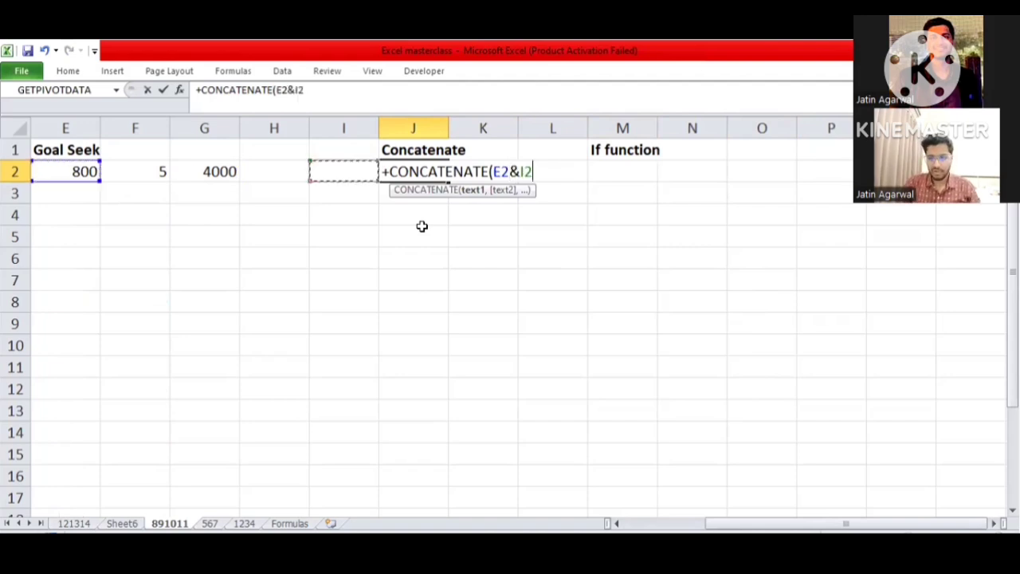
pyautogui.press('Left')
pyautogui.press('Left')
pyautogui.write(')')
pyautogui.press('Return')
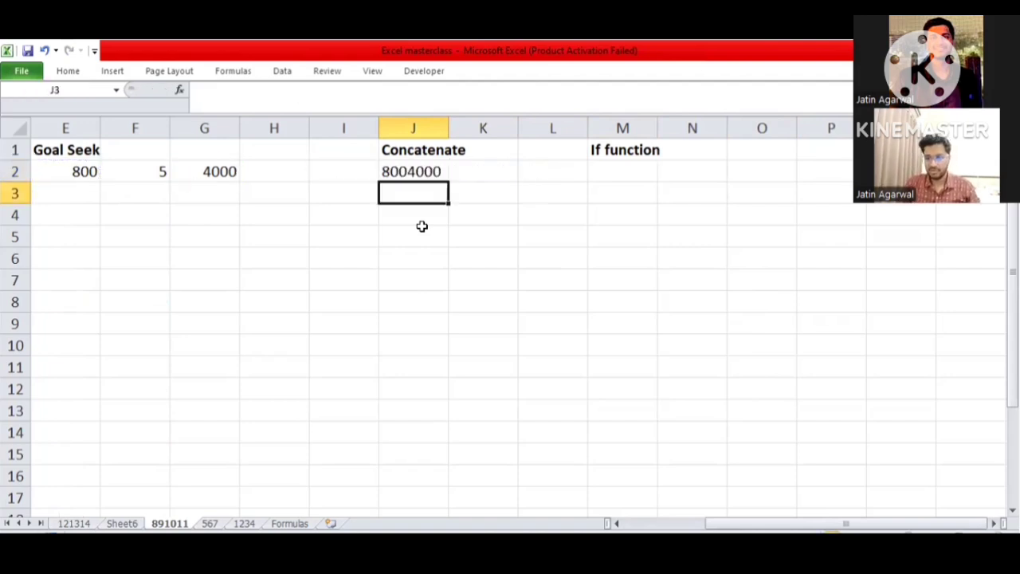
# - Check the cell references in the Concatenate formula in J2 without changing it
pyautogui.press('Up')
pyautogui.press('F2')
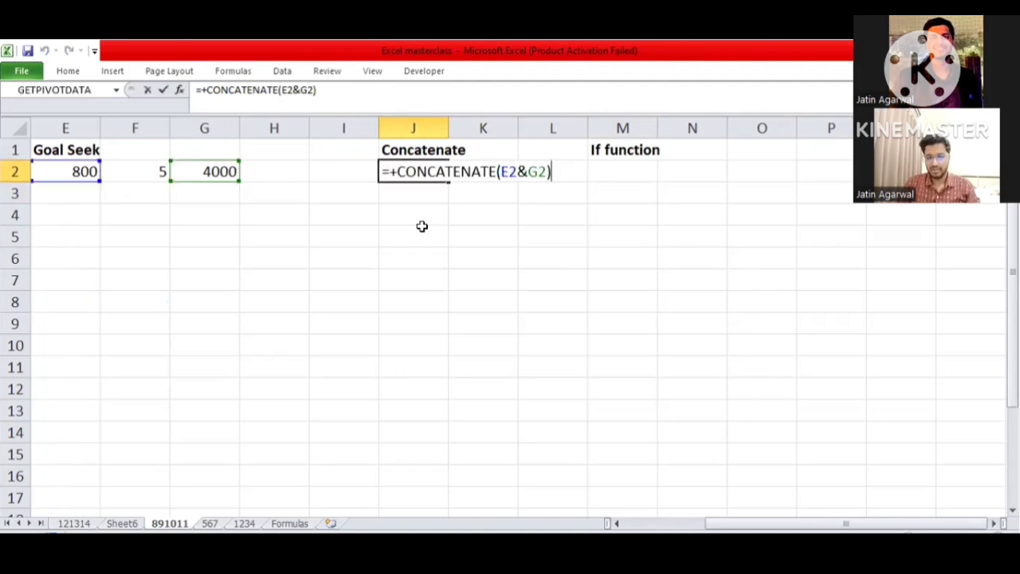
pyautogui.press('Escape')
pyautogui.press('Right')
pyautogui.press('Left')
pyautogui.press('Right')
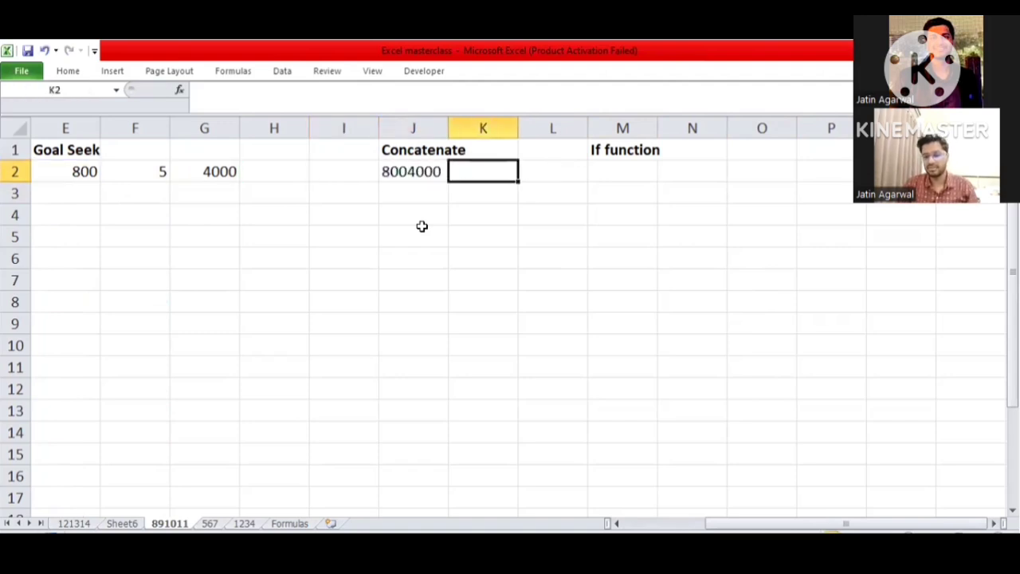
pyautogui.press('Left')
pyautogui.press('Right')
pyautogui.press('Left')
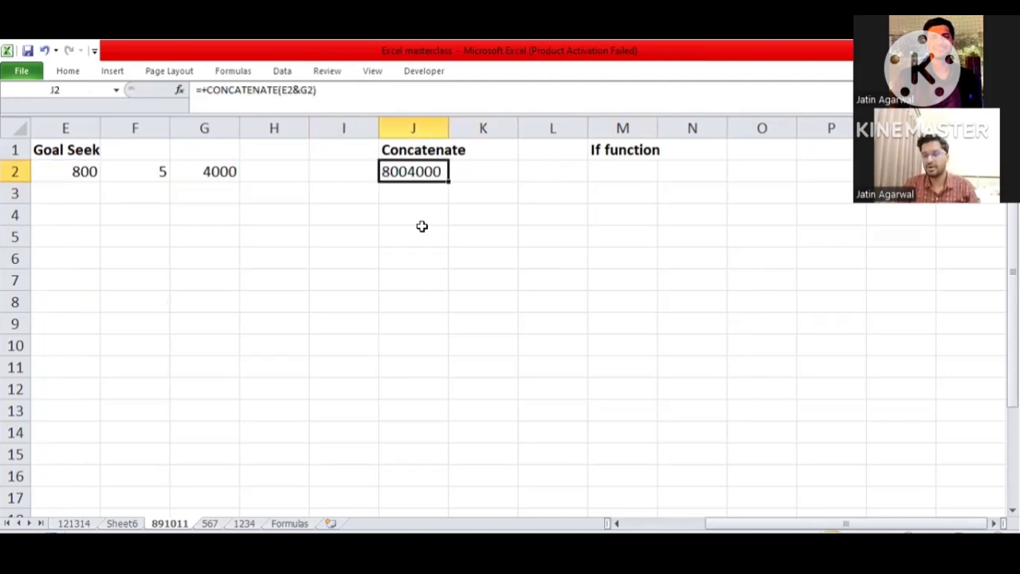
# - Go to cell M2 under the If function heading
pyautogui.press('Right')
pyautogui.press('Right')
# - Enter the formula +IF(J2=0,0,9) in cell M2 under the If function heading
pyautogui.press('Right')
pyautogui.press('Right')
pyautogui.press('Left')
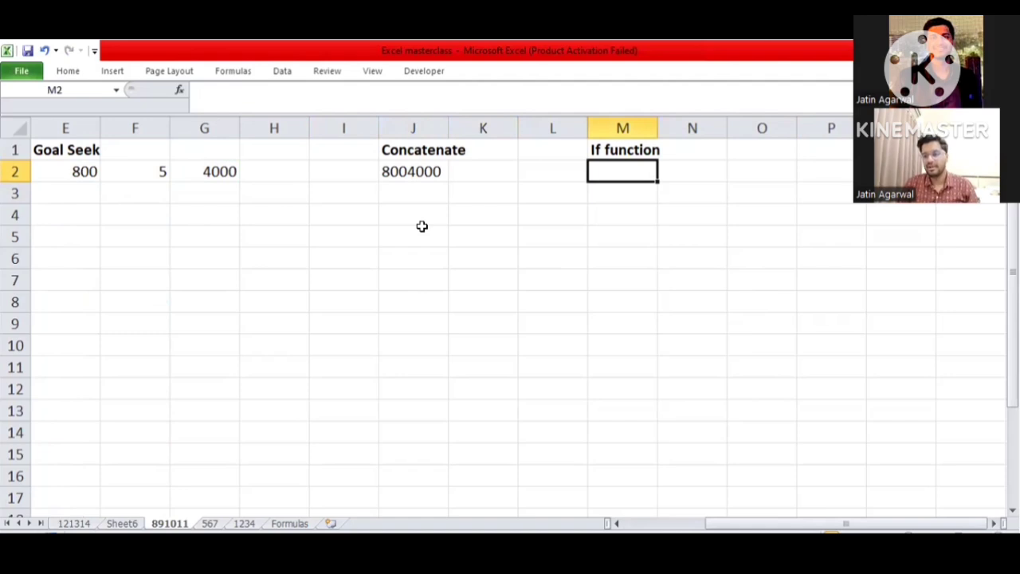
pyautogui.hscroll(2, 421, 226)
pyautogui.press('Right')
pyautogui.press('Right')
pyautogui.press('Left')
pyautogui.press('Left')
pyautogui.write('+')
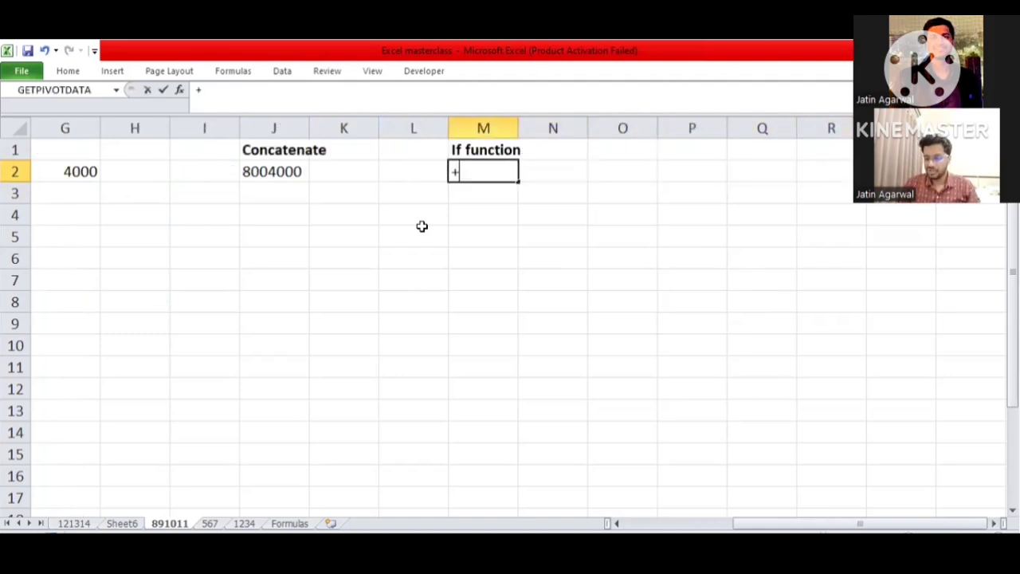
pyautogui.write('if')
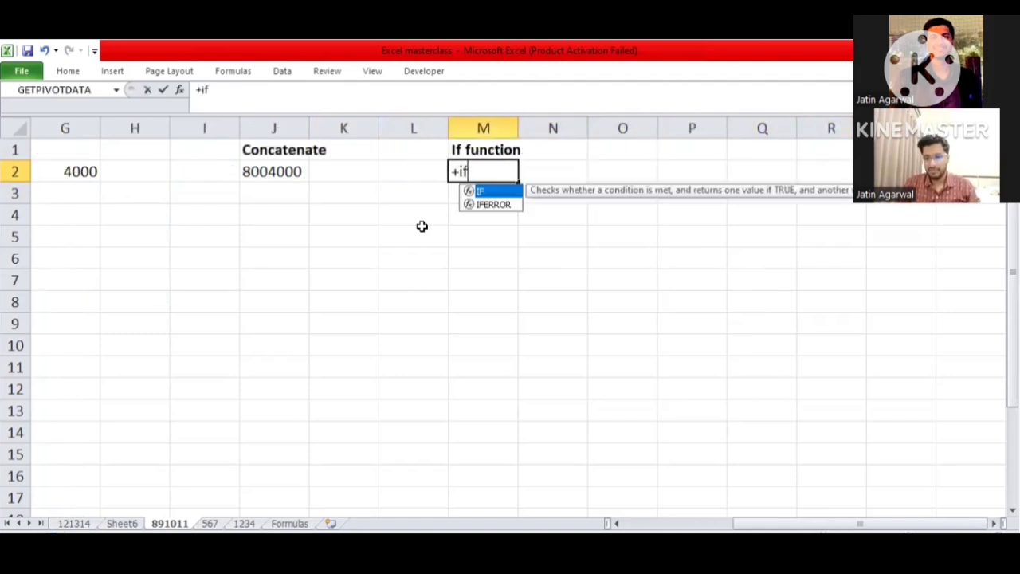
pyautogui.press('Tab')
pyautogui.press('Left')
pyautogui.press('Left')
pyautogui.press('Left')
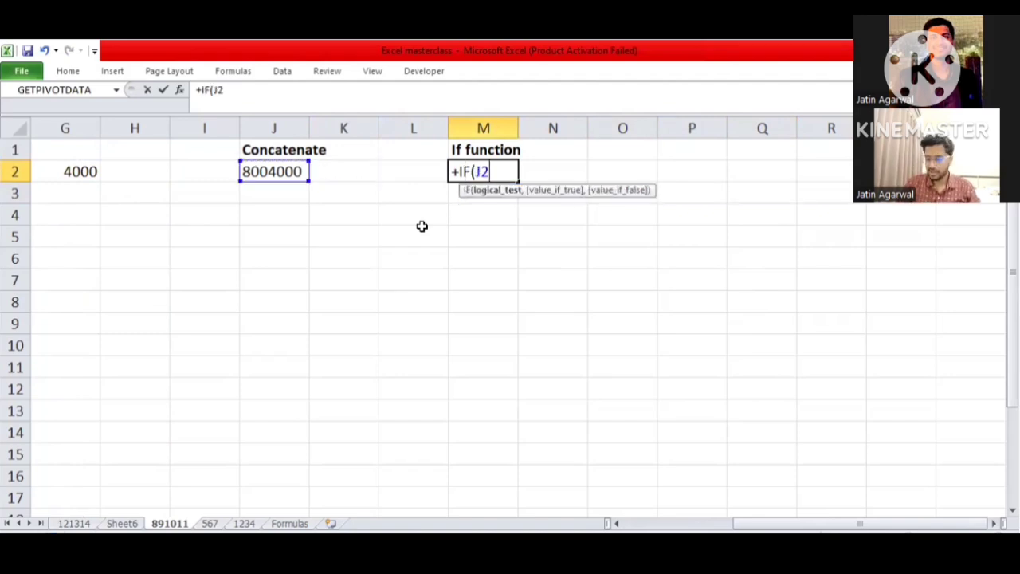
pyautogui.write('=0')
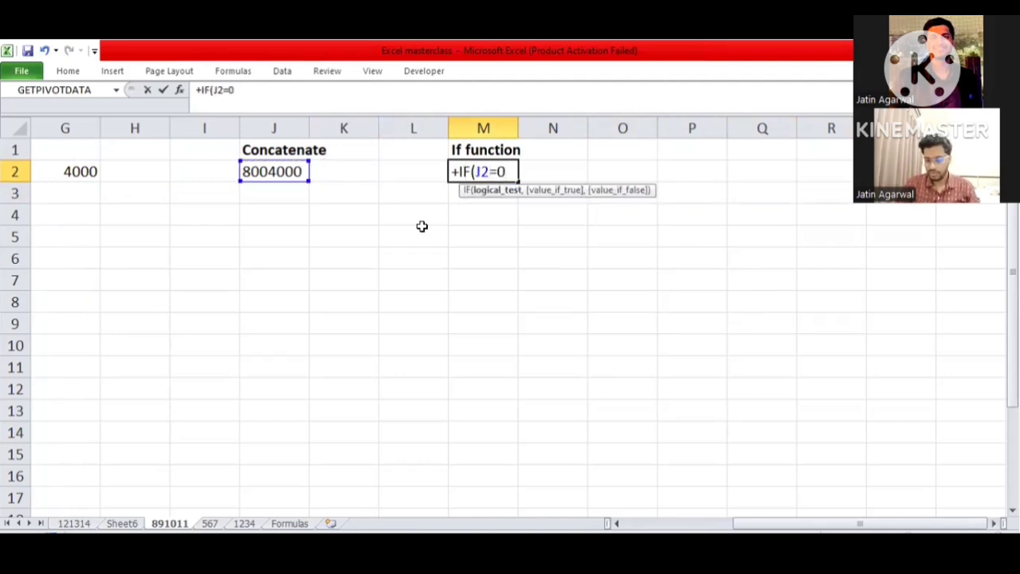
pyautogui.write(',')
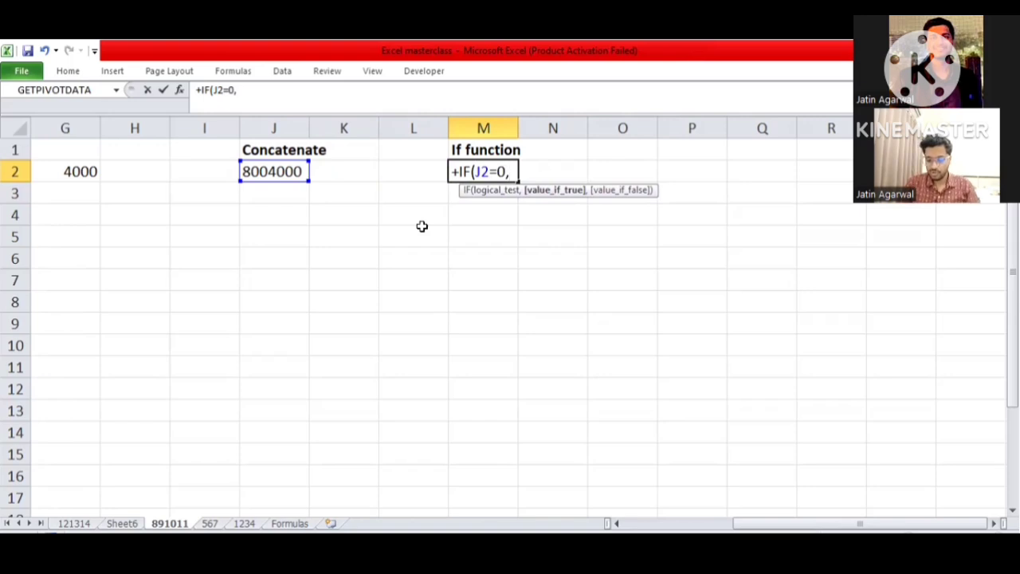
pyautogui.write('0,')
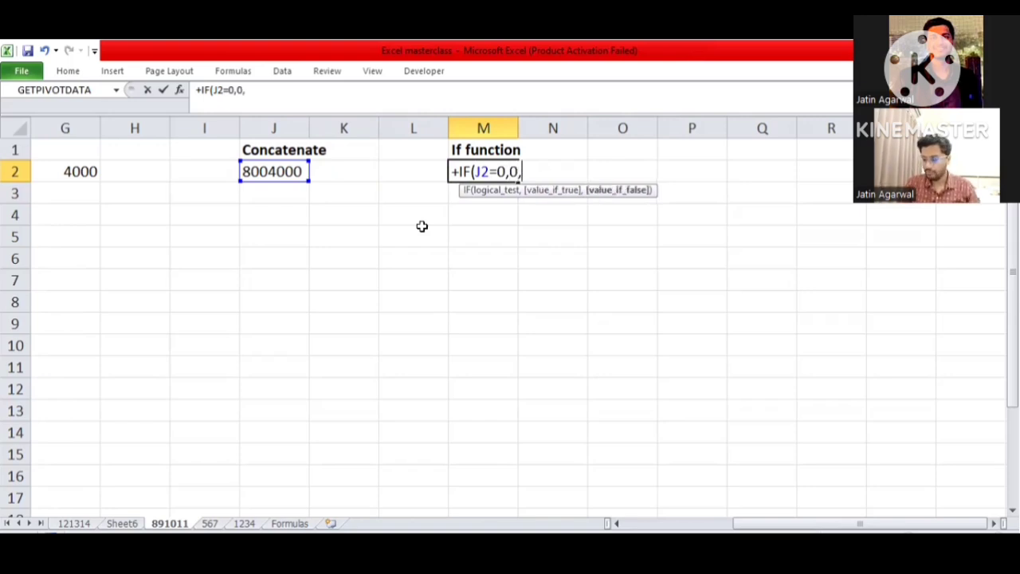
pyautogui.write('9)')
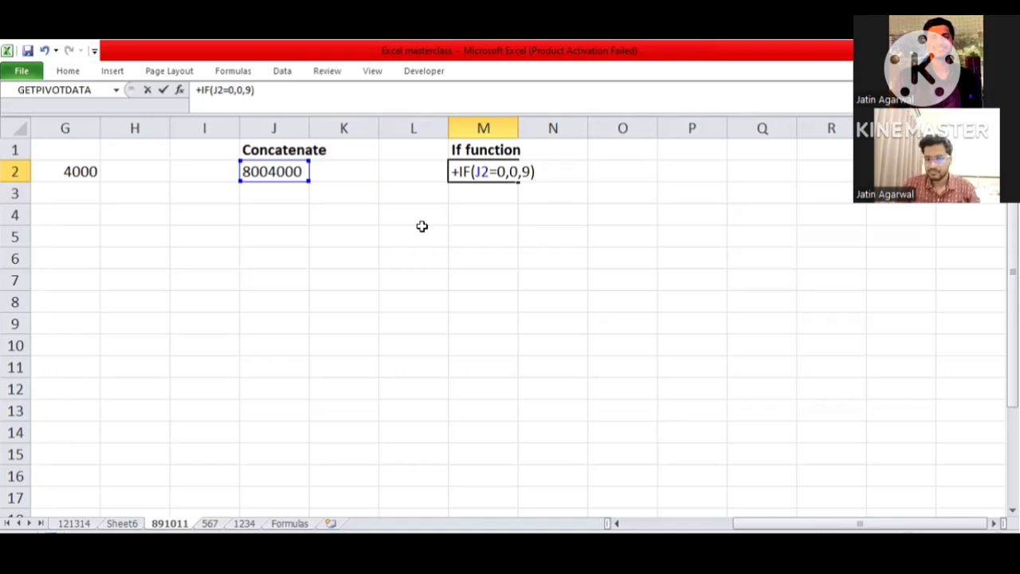
pyautogui.press('Return')
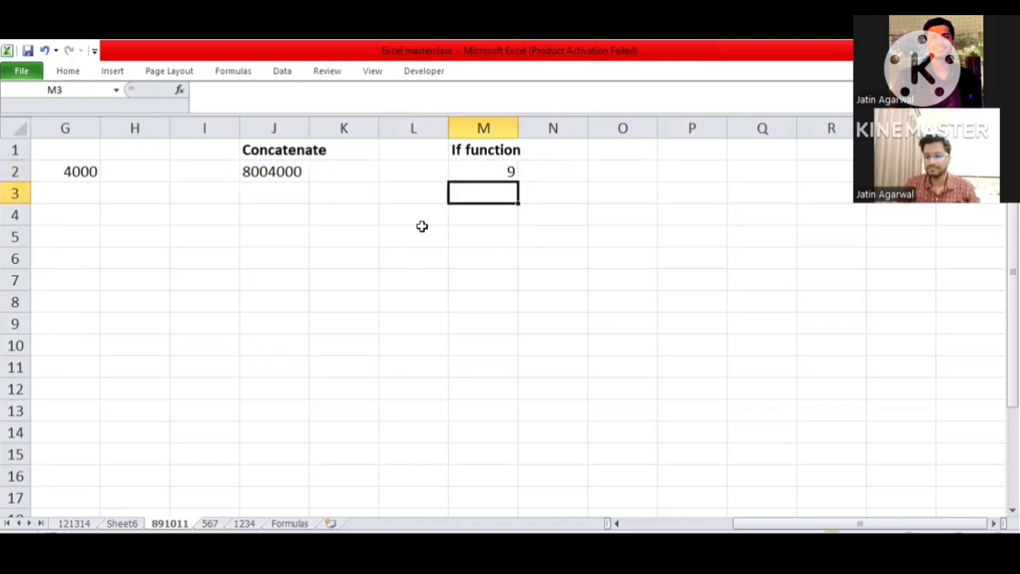
# - Move back across row 2 of sheet 891011 and look over the PivotTable's PIN code rows on Sheet6
pyautogui.press('Up')
pyautogui.hotkey('ctrl', 'Left')
pyautogui.hotkey('ctrl', 'Left')
pyautogui.hotkey('ctrl', 'Left')
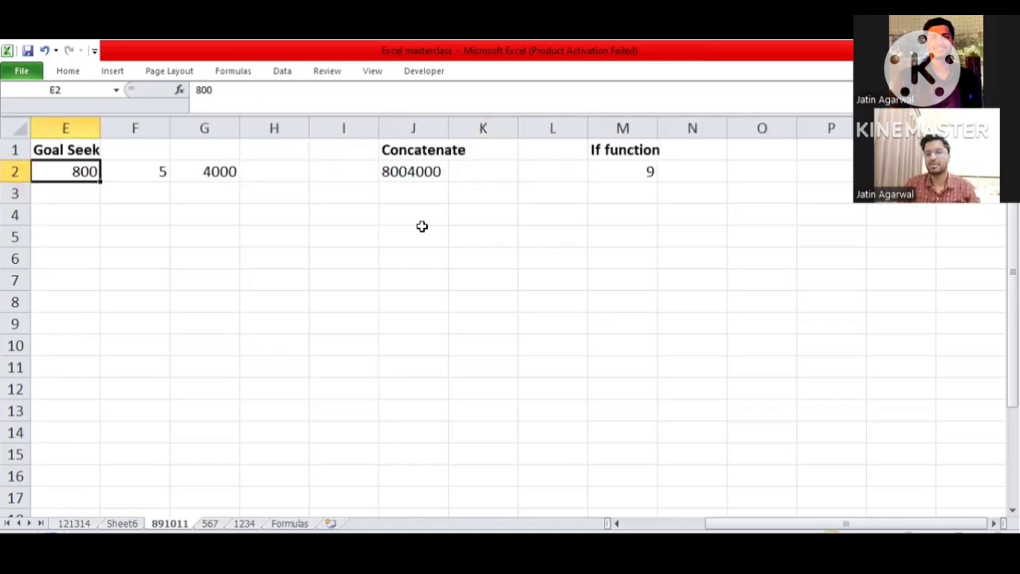
pyautogui.hotkey('ctrl', 'Left')
pyautogui.hotkey('ctrl', 'Left')
pyautogui.hotkey('ctrl', 'pageup')
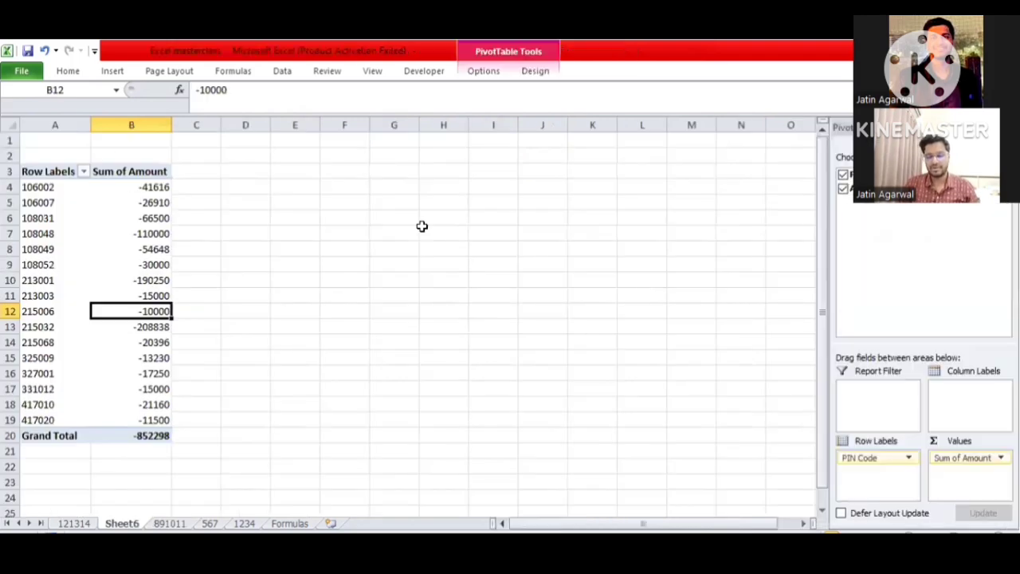
pyautogui.press('Left')
pyautogui.press('Up')
pyautogui.press('Up')
pyautogui.press('Up')
pyautogui.press('Up')
pyautogui.press('Up')
pyautogui.press('Up')
pyautogui.press('Up')
pyautogui.press('Up')
pyautogui.press('Up')
pyautogui.press('Up')
pyautogui.press('Down')
pyautogui.press('Down')
# - Go to cell C2 beside the Month label on sheet 121314
pyautogui.press('Down')
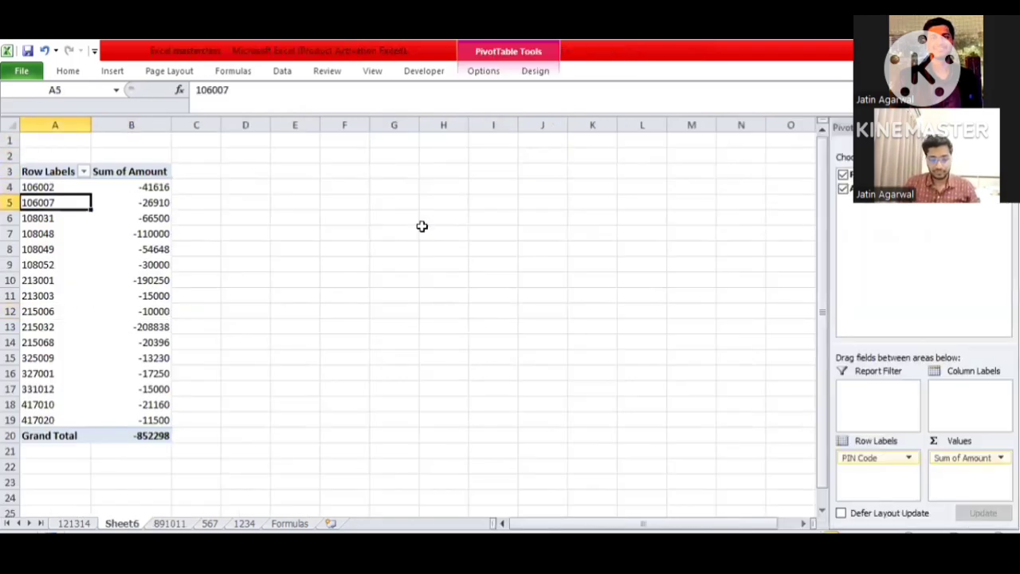
pyautogui.hotkey('ctrl', 'pageup')
pyautogui.press('Down')
pyautogui.press('Right')
pyautogui.press('Right')
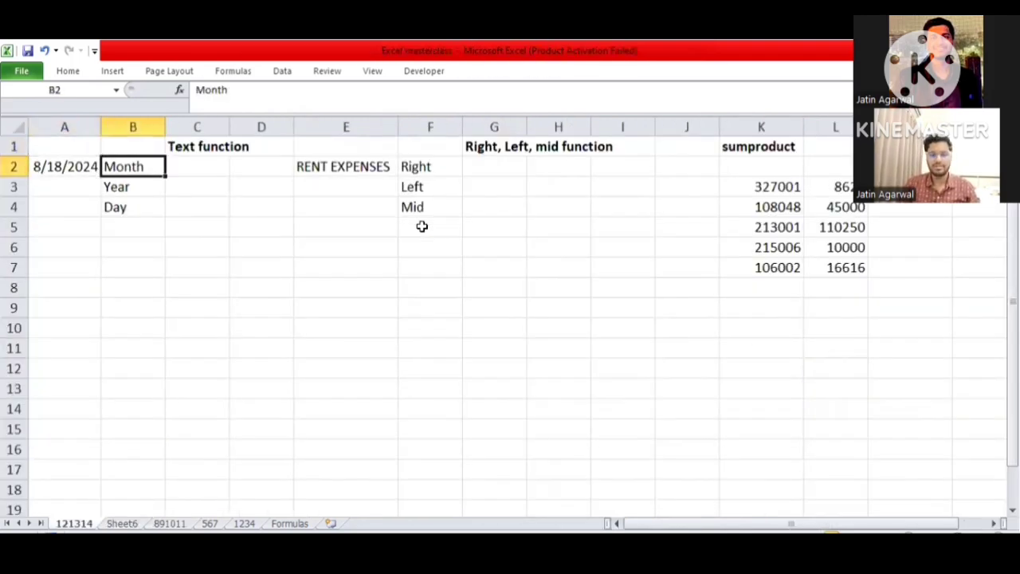
pyautogui.write('+')
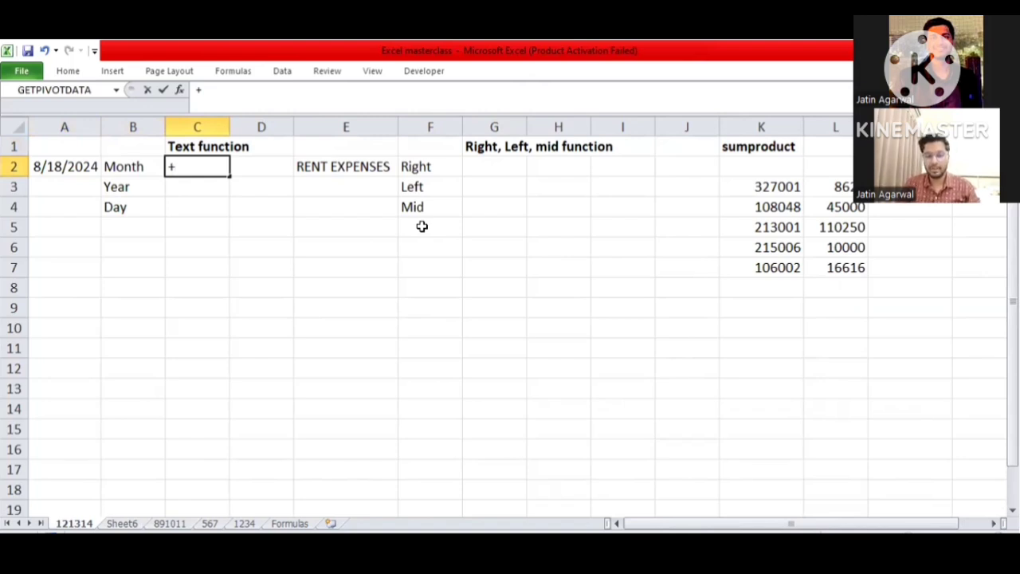
pyautogui.press('Left')
pyautogui.press('Left')
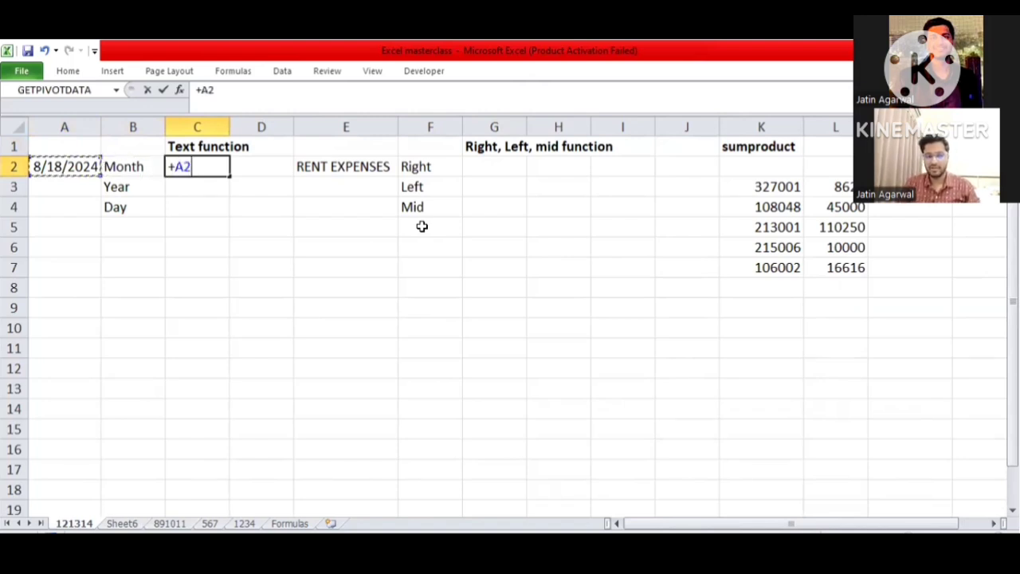
pyautogui.press('Escape')
# - Enter the formula +TEXT(A2,"MMMM") in cell C2 to extract the month from the date
pyautogui.write('+')
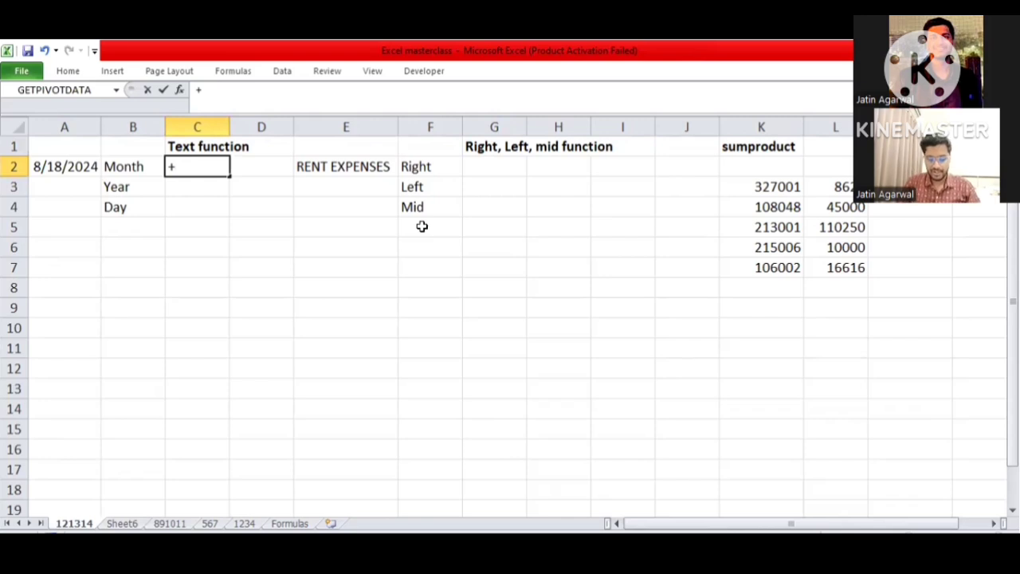
pyautogui.write('TEXT(')
pyautogui.press('Left')
pyautogui.press('Left')
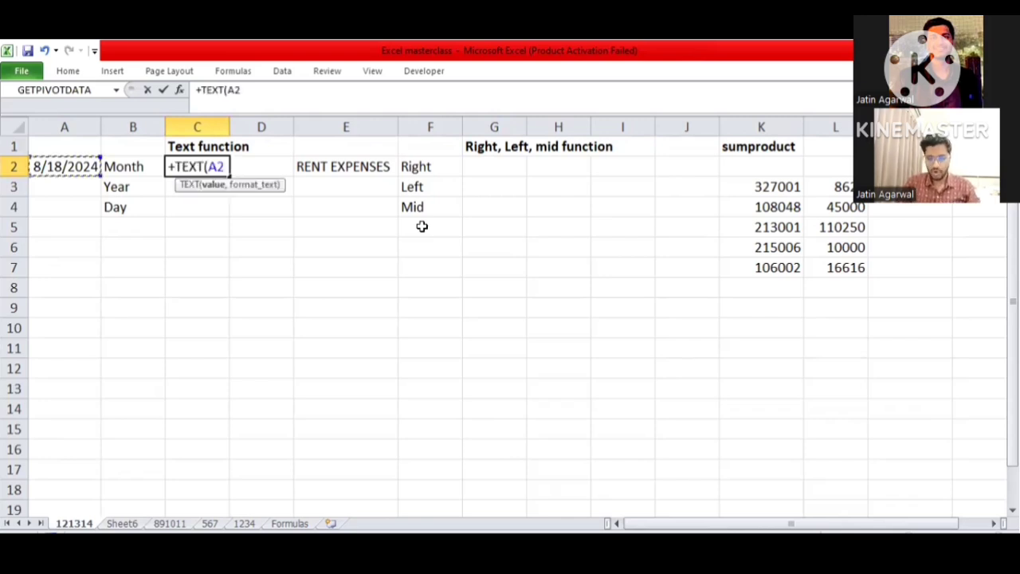
pyautogui.write(',"')
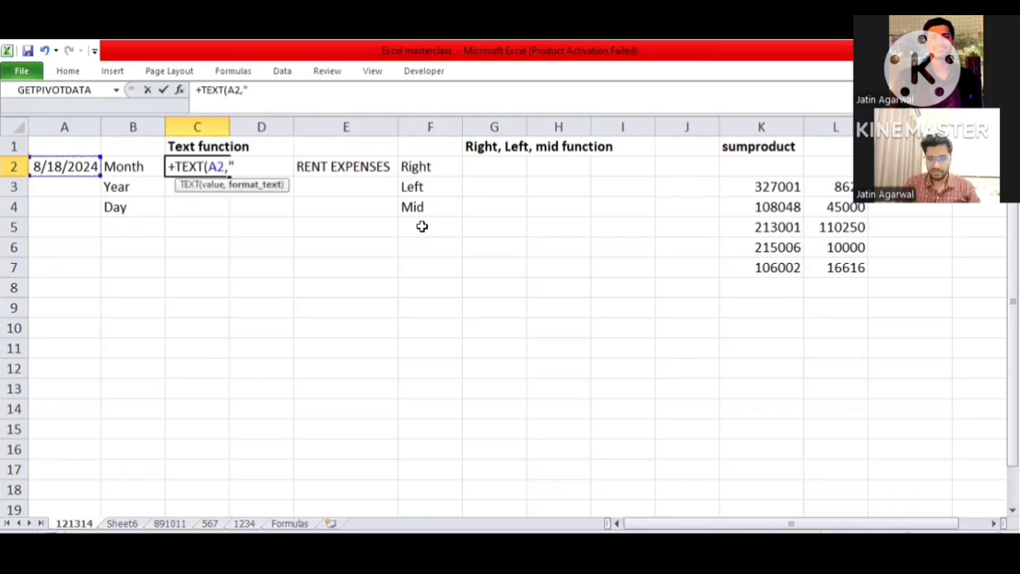
pyautogui.write('MMM')
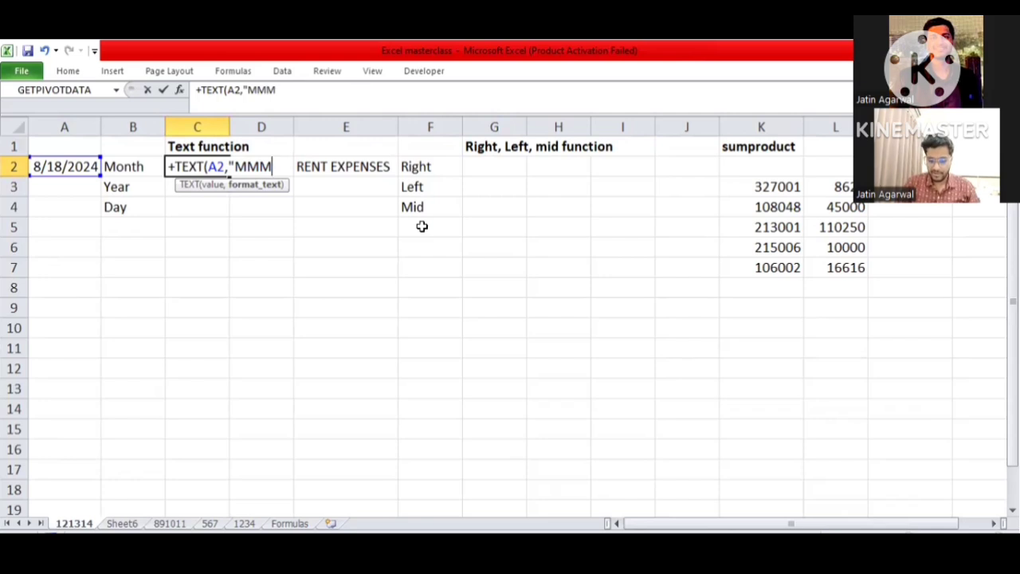
pyautogui.write('M")')
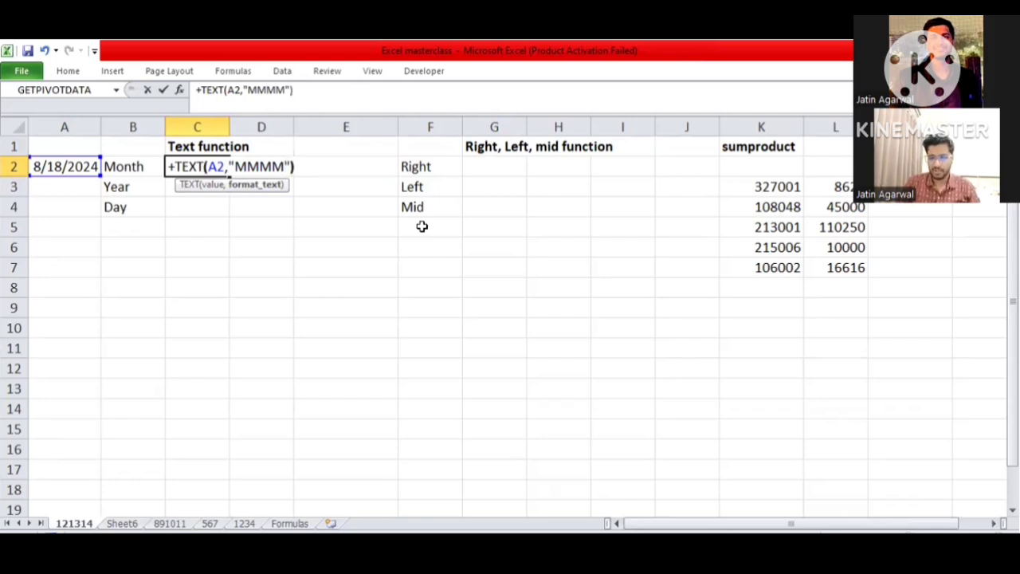
pyautogui.hotkey('ctrl', 'Return')
# - Shorten the format code in C2's TEXT formula to "MM"
pyautogui.press('F2')
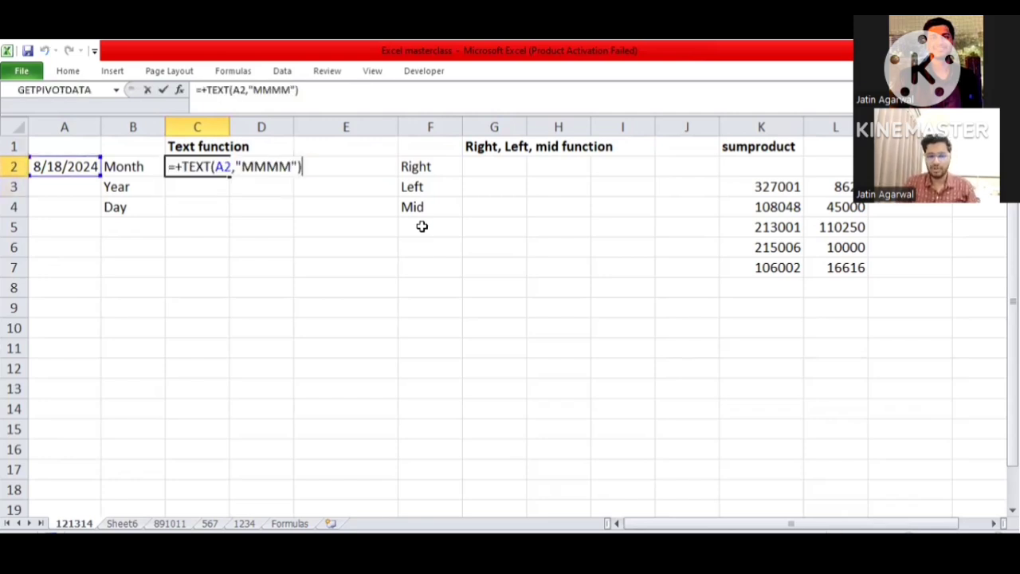
pyautogui.press('Left')
pyautogui.press('Left')
pyautogui.hotkey('shift', 'Left')
pyautogui.hotkey('shift', 'Left')
pyautogui.press('BackSpace')
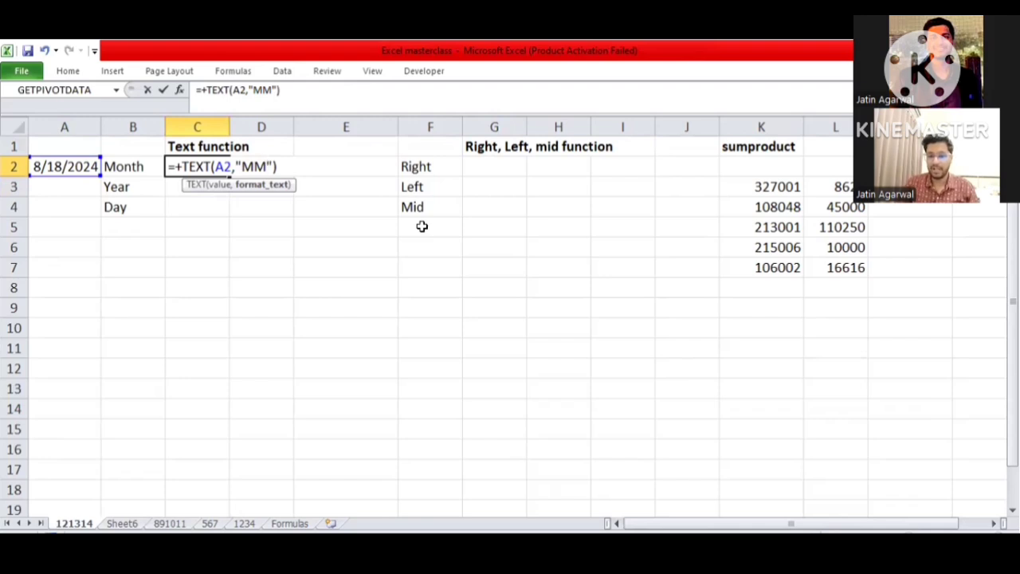
pyautogui.hotkey('ctrl', 'Return')
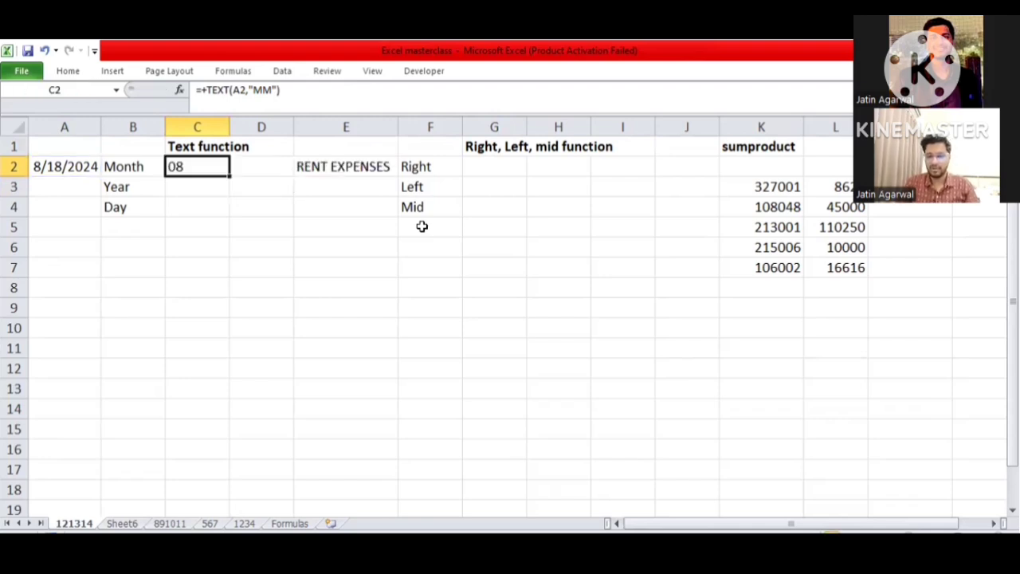
# - Extend the month format code in C2's TEXT formula to "MMM"
pyautogui.press('F2')
pyautogui.press('Left')
pyautogui.press('Left')
pyautogui.write('M')
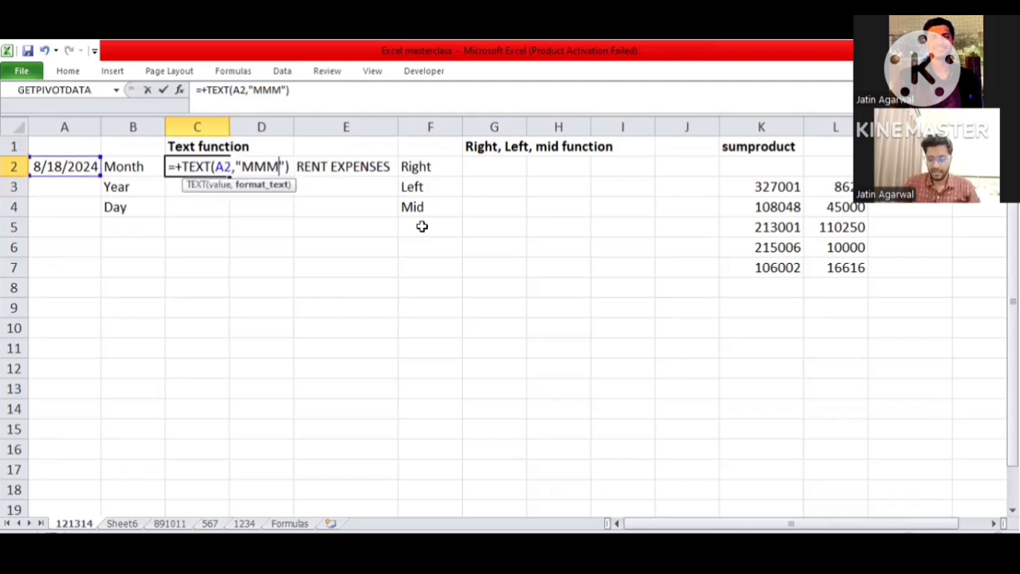
pyautogui.hotkey('ctrl', 'Return')
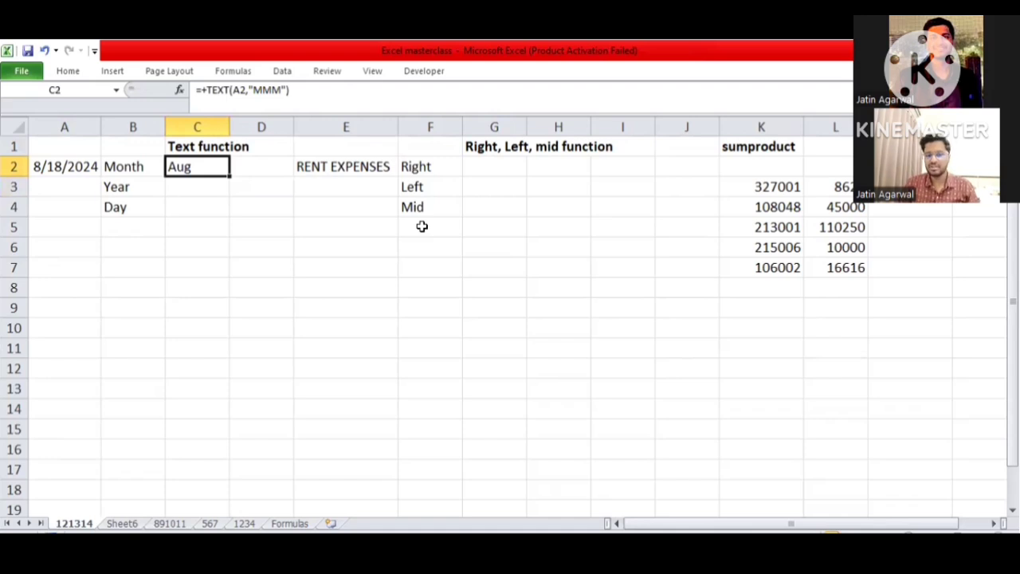
# - Return the month format code in C2's TEXT formula to "MM"
pyautogui.press('F2')
pyautogui.press('Left')
pyautogui.press('Left')
pyautogui.press('BackSpace')
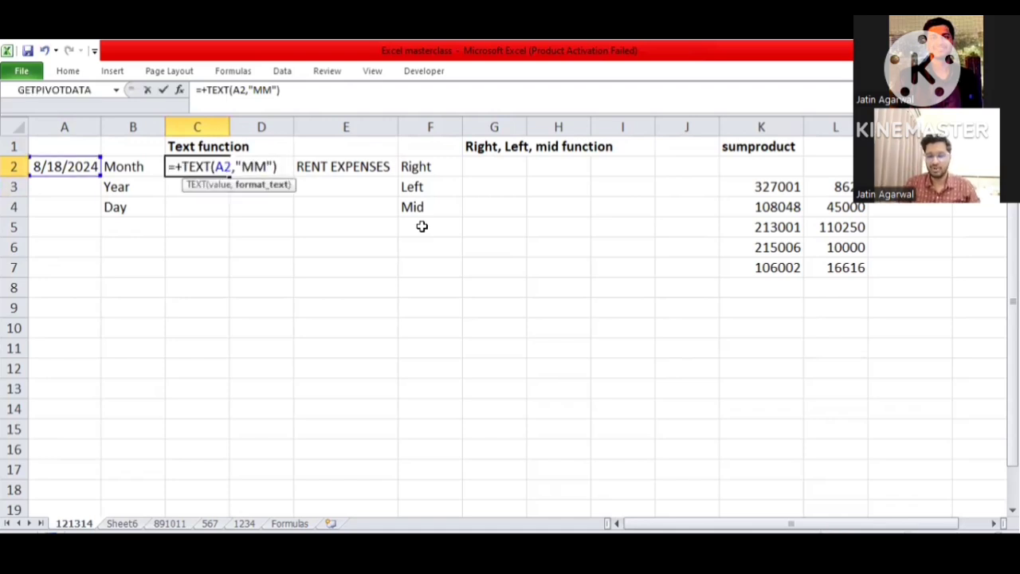
pyautogui.press('Return')
# - Enter the formula +TEXT(B3,"YYYY") in cell C3 beside the Year label
pyautogui.write('+')
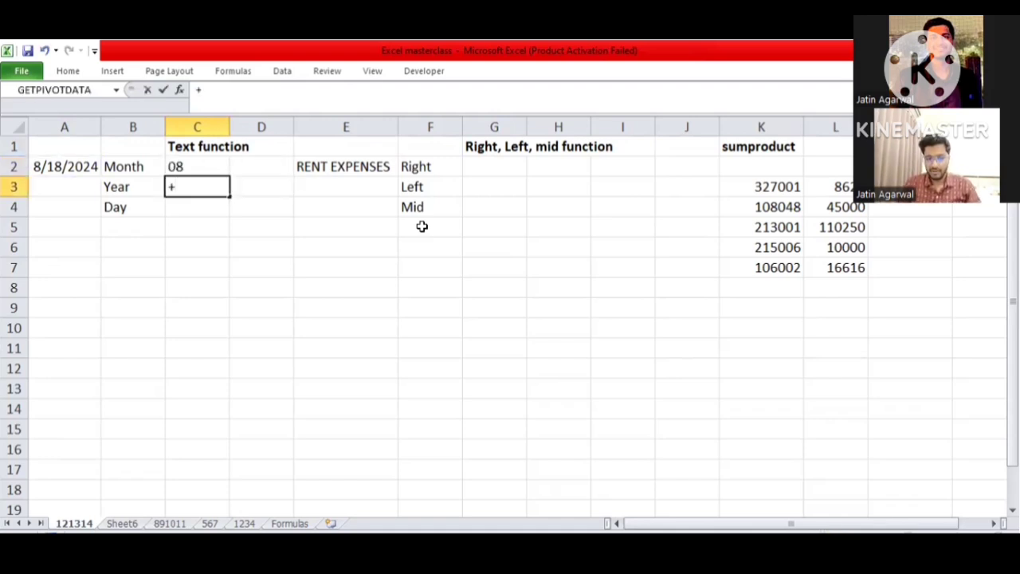
pyautogui.write('t')
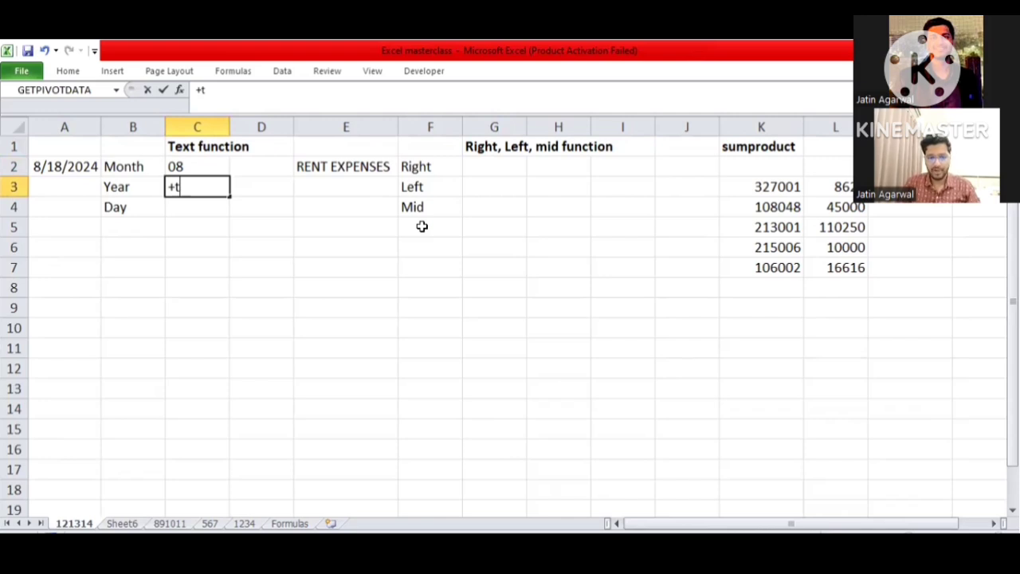
pyautogui.write('ext')
pyautogui.press('Tab')
pyautogui.press('Left')
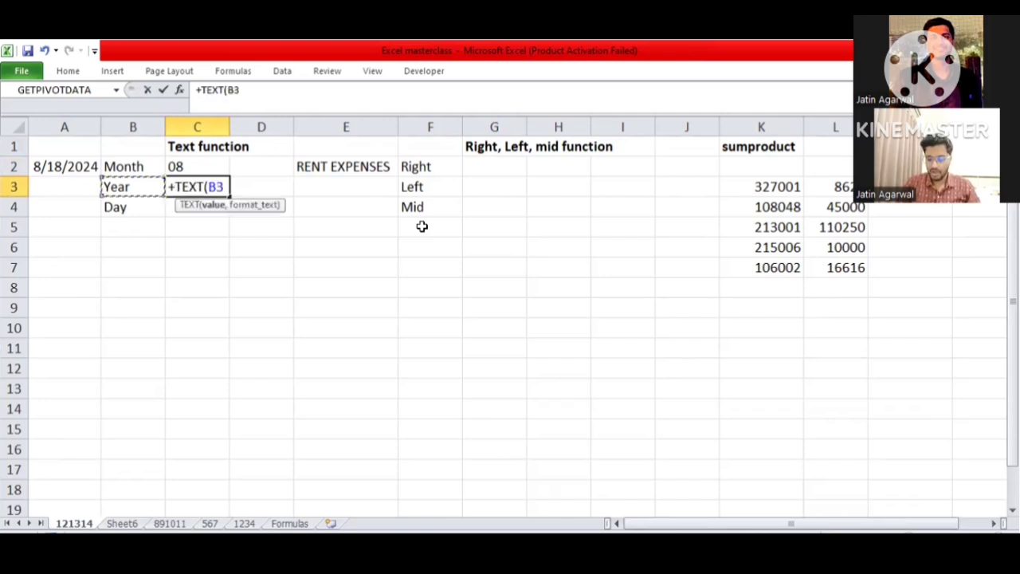
pyautogui.write(',"YYYY")')
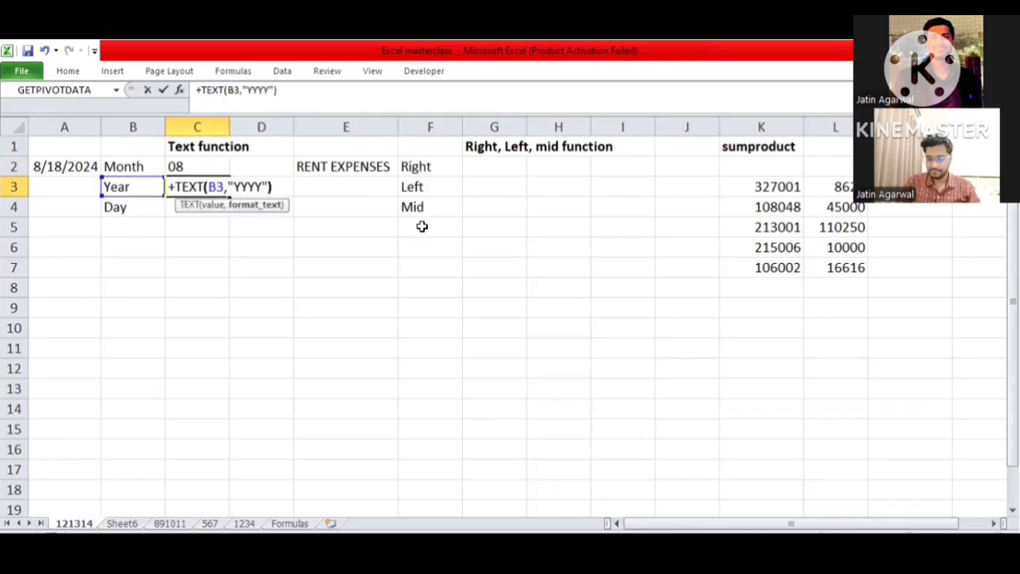
pyautogui.hotkey('ctrl', 'Return')
# - Replace the reference B3 in C3's TEXT formula with the date cell A2
pyautogui.press('F2')
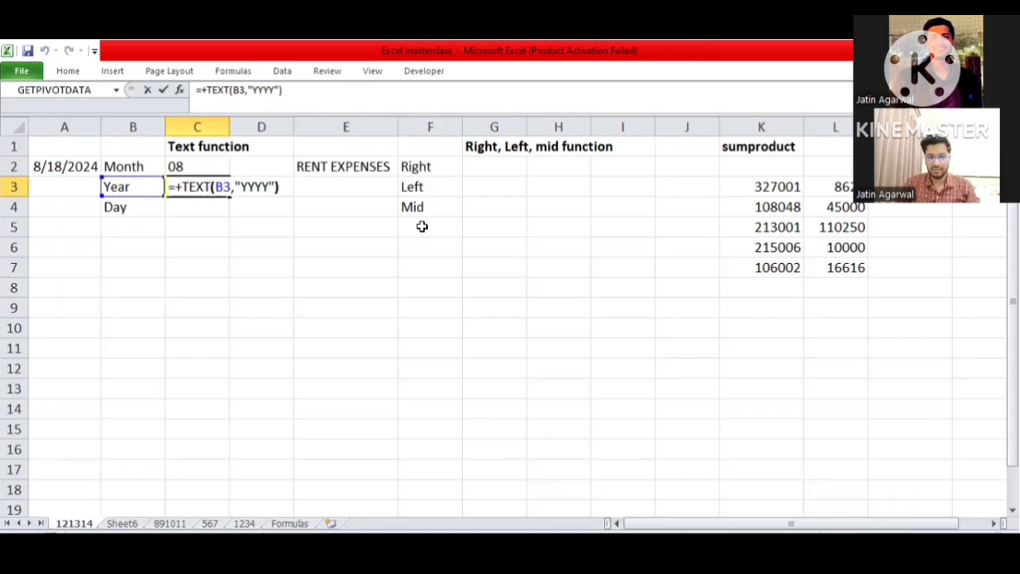
pyautogui.press('Left')
pyautogui.press('Left')
pyautogui.press('Left')
pyautogui.press('Left')
pyautogui.press('Left')
pyautogui.press('Left')
pyautogui.press('Left')
pyautogui.hotkey('shift', 'Left')
pyautogui.hotkey('shift', 'Left')
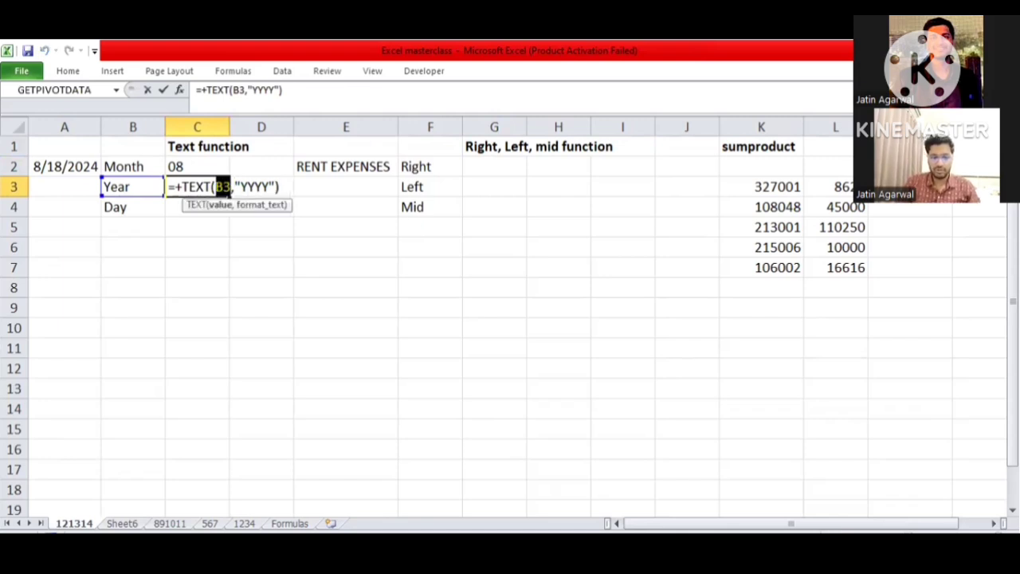
pyautogui.click(74, 164)
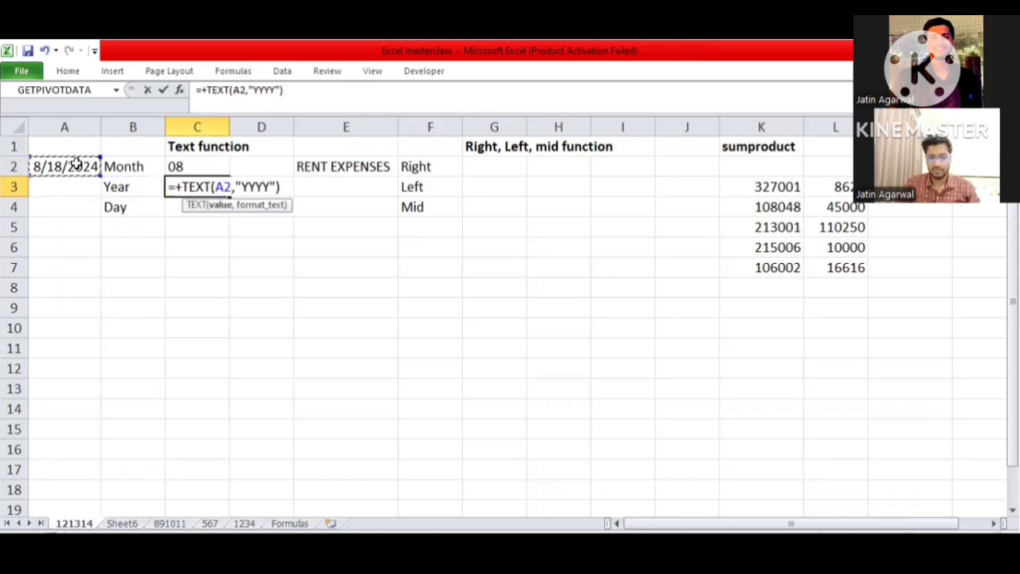
pyautogui.hotkey('ctrl', 'Return')
# - Shorten the year format code in C3's TEXT formula to "YY" and go to C4 beside the Day label
pyautogui.press('F2')
pyautogui.press('Left')
pyautogui.press('Left')
pyautogui.press('BackSpace')
pyautogui.press('BackSpace')
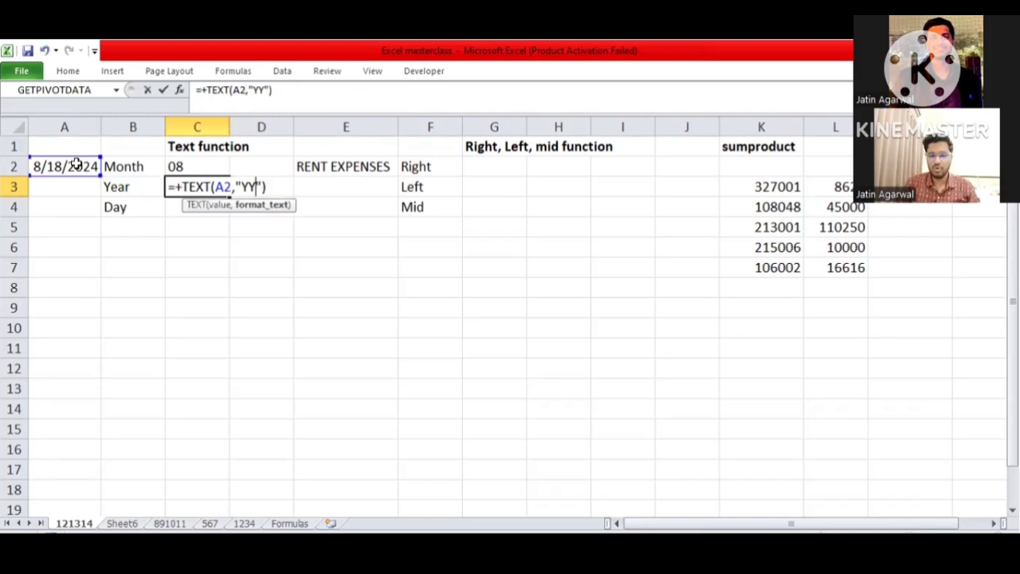
pyautogui.hotkey('ctrl', 'Return')
pyautogui.press('Down')
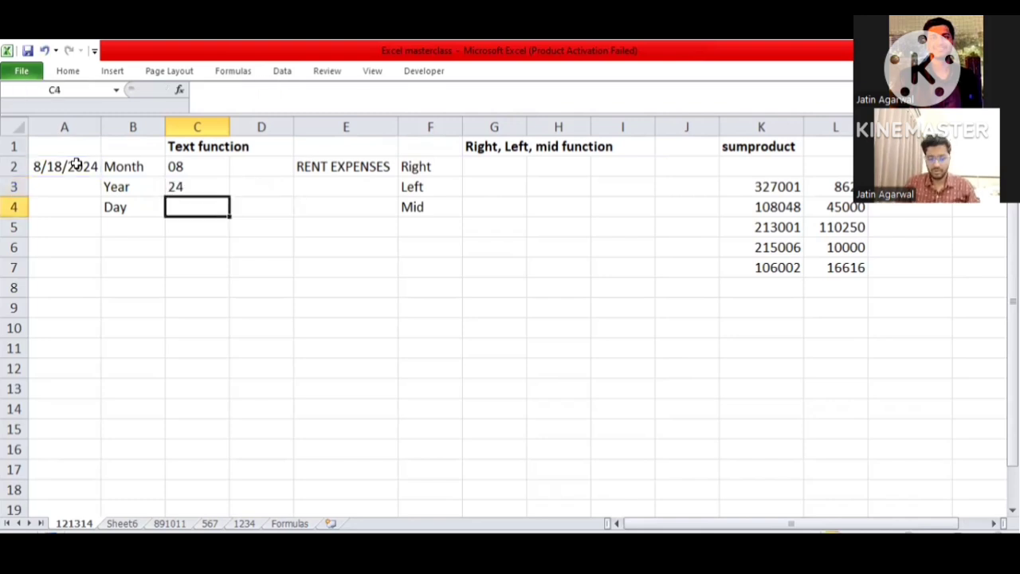
pyautogui.press('Down')
pyautogui.press('Up')
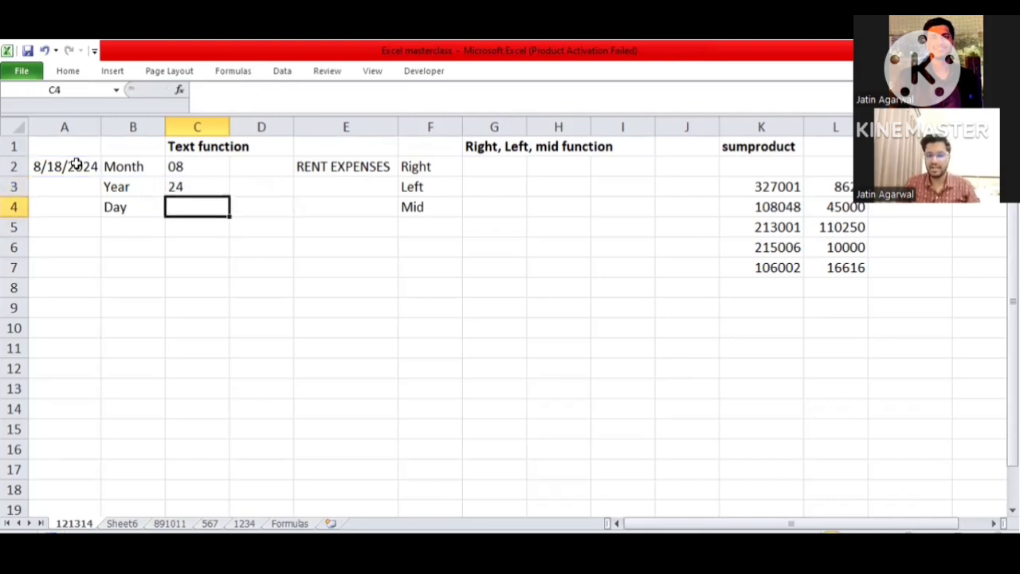
# - Enter the formula +TEXT(A2,"DDDD") in cell C4 beside the Day label
pyautogui.write('+t')
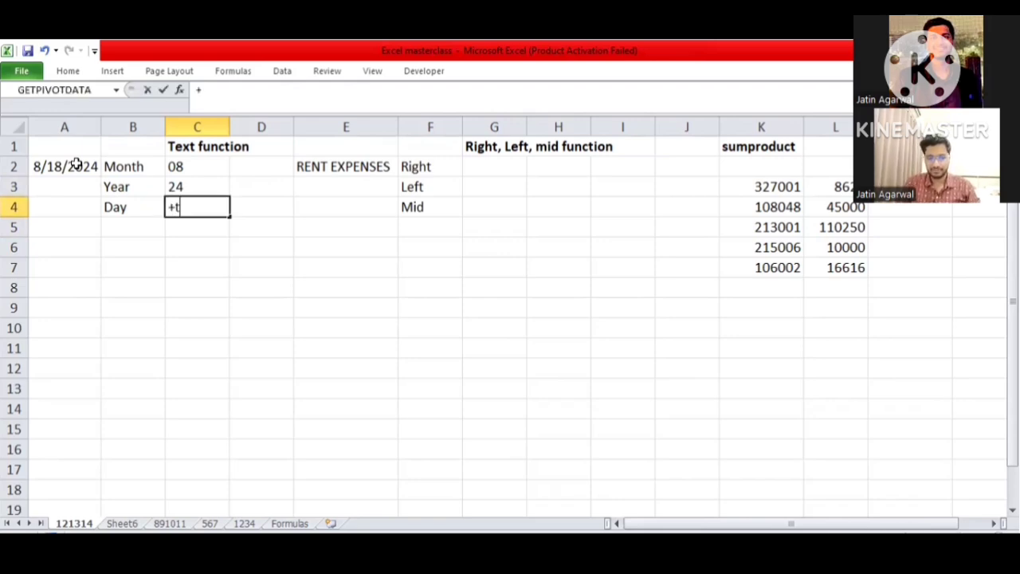
pyautogui.press('Tab')
pyautogui.click(76, 163)
pyautogui.write(',"')
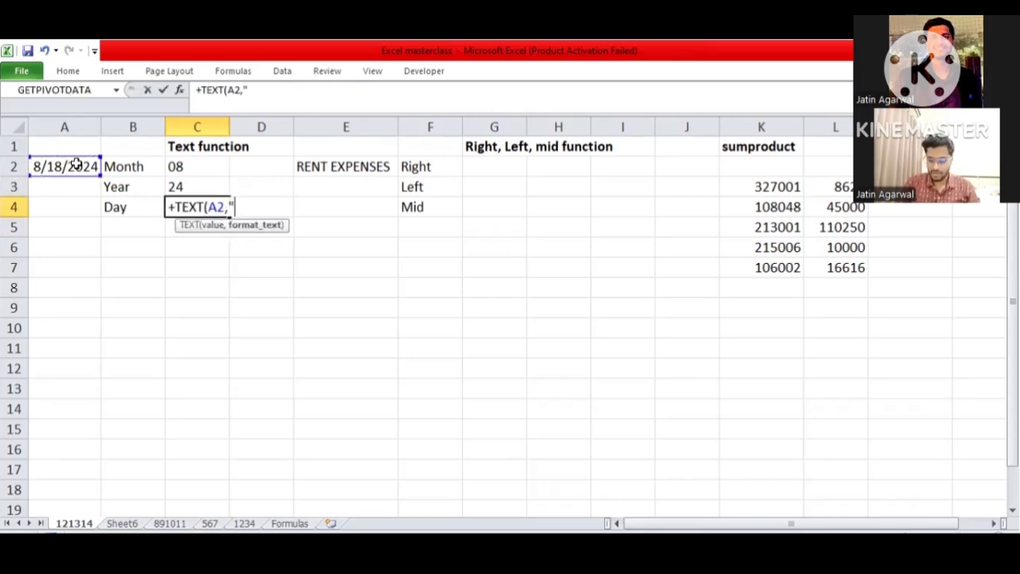
pyautogui.write('DDDD")')
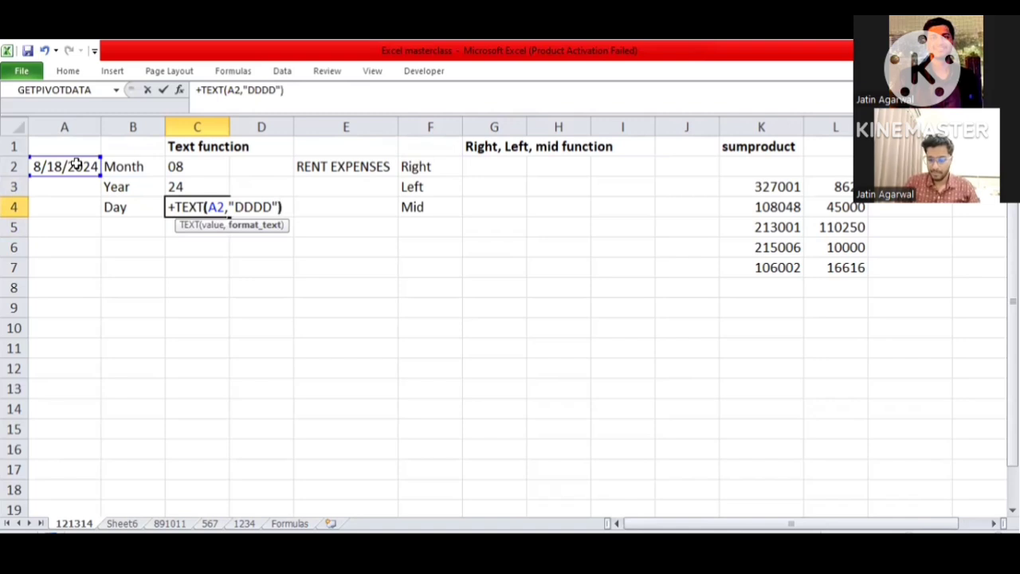
pyautogui.hotkey('ctrl', 'Return')
# - Shorten the day format code in C4's TEXT formula to "DD"
pyautogui.press('F2')
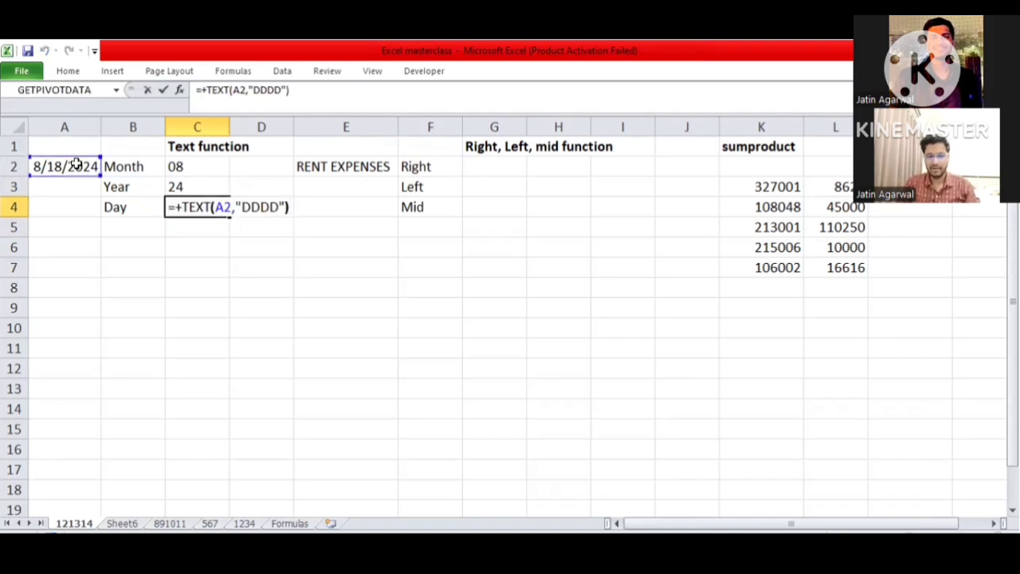
pyautogui.press('Left')
pyautogui.press('Left')
pyautogui.press('BackSpace')
pyautogui.press('BackSpace')
pyautogui.hotkey('ctrl', 'Return')
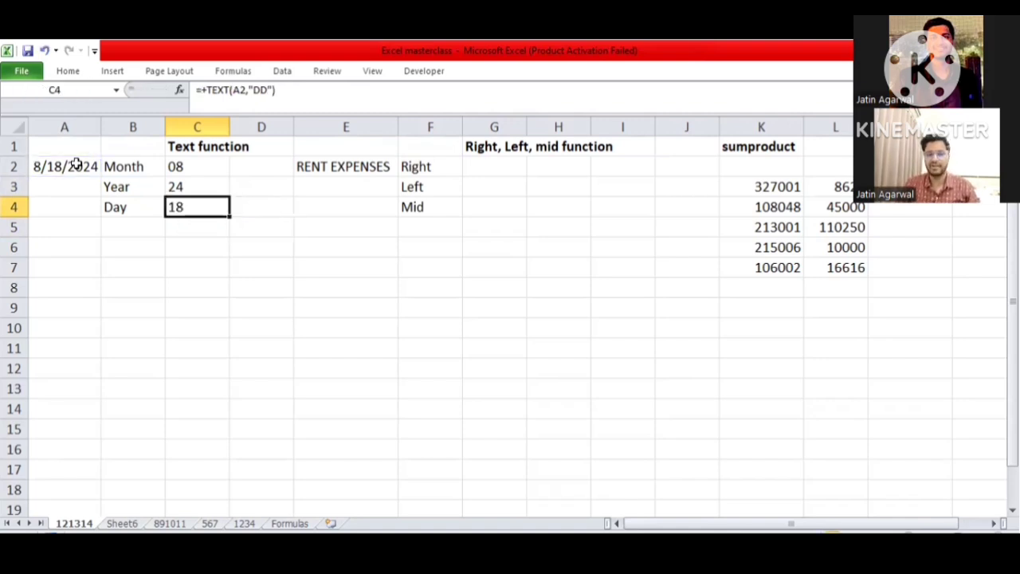
# - Enter +RIGHT(E2,3) in cell G2 beside the Right label to extract the last three characters of the RENT EXPENSES text
pyautogui.press('Right')
pyautogui.press('Right')
pyautogui.press('Left')
pyautogui.press('Left')
pyautogui.press('Right')
pyautogui.press('Right')
pyautogui.press('Right')
pyautogui.press('Right')
pyautogui.press('Right')
pyautogui.press('Right')
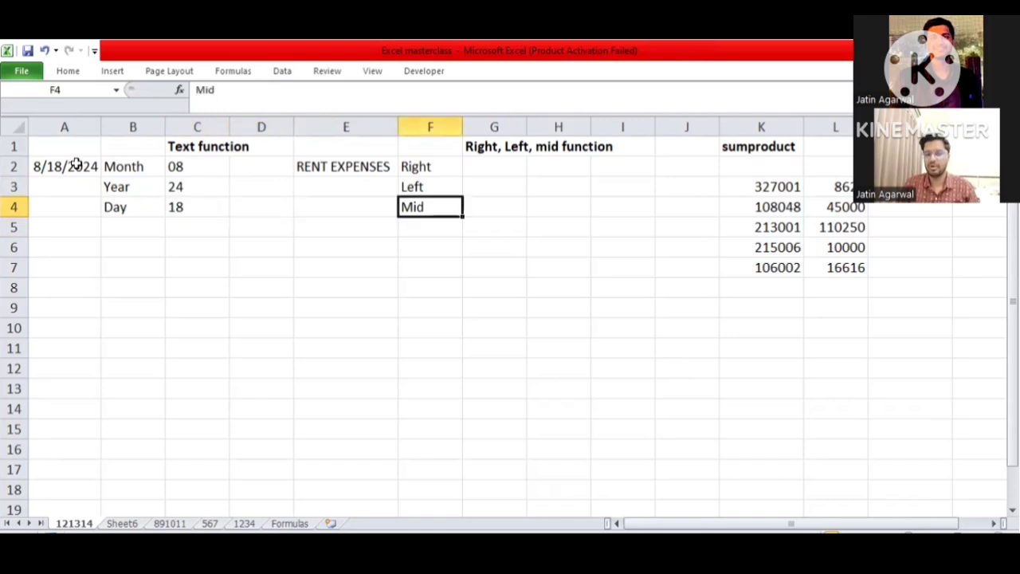
pyautogui.press('Right')
pyautogui.press('Right')
pyautogui.press('Right')
pyautogui.press('Right')
pyautogui.press('Left')
pyautogui.press('Left')
pyautogui.press('Left')
pyautogui.press('Left')
pyautogui.press('Left')
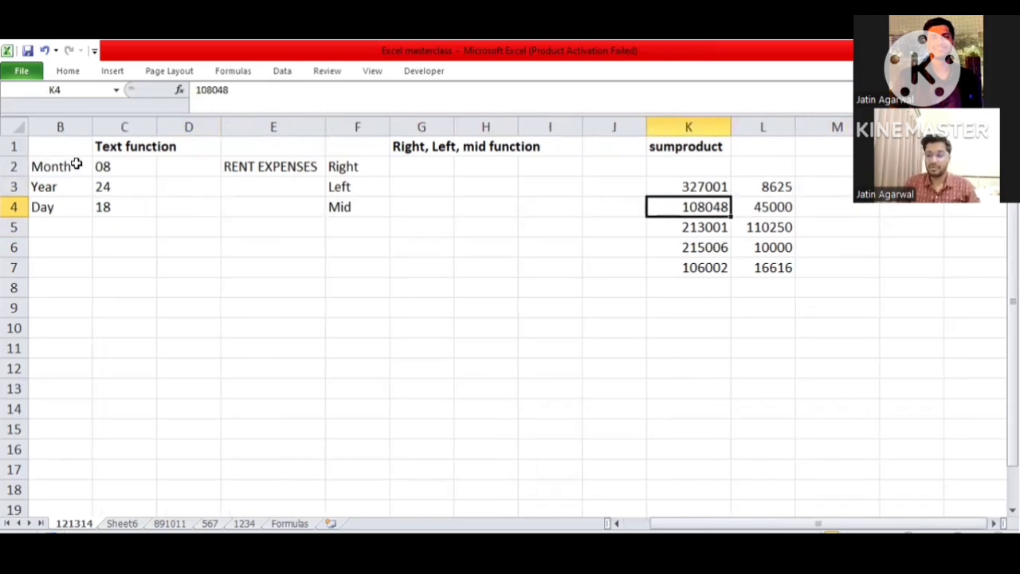
pyautogui.press('Up')
pyautogui.press('Up')
pyautogui.press('Left')
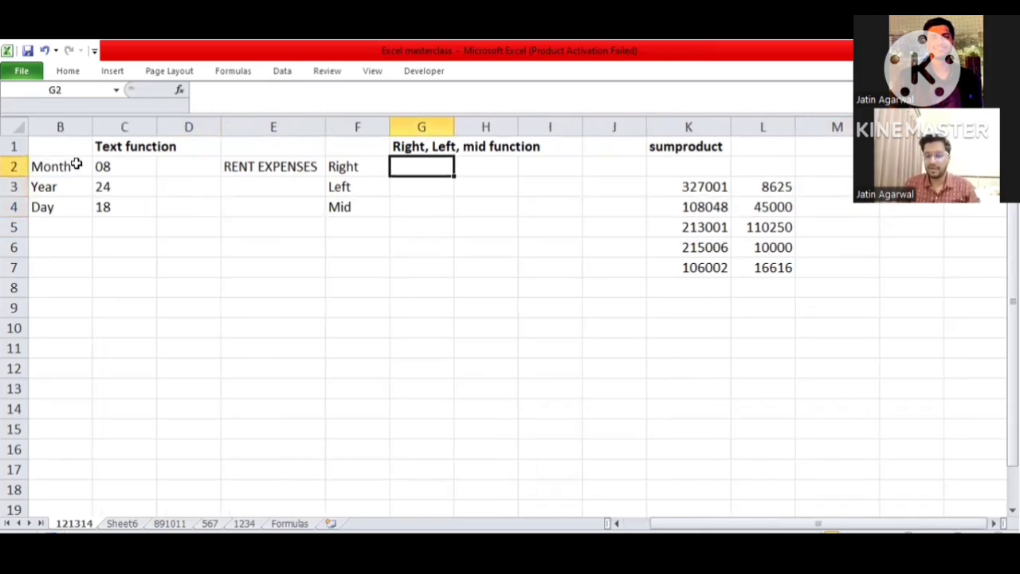
pyautogui.press('Down')
pyautogui.press('Up')
pyautogui.write('+')
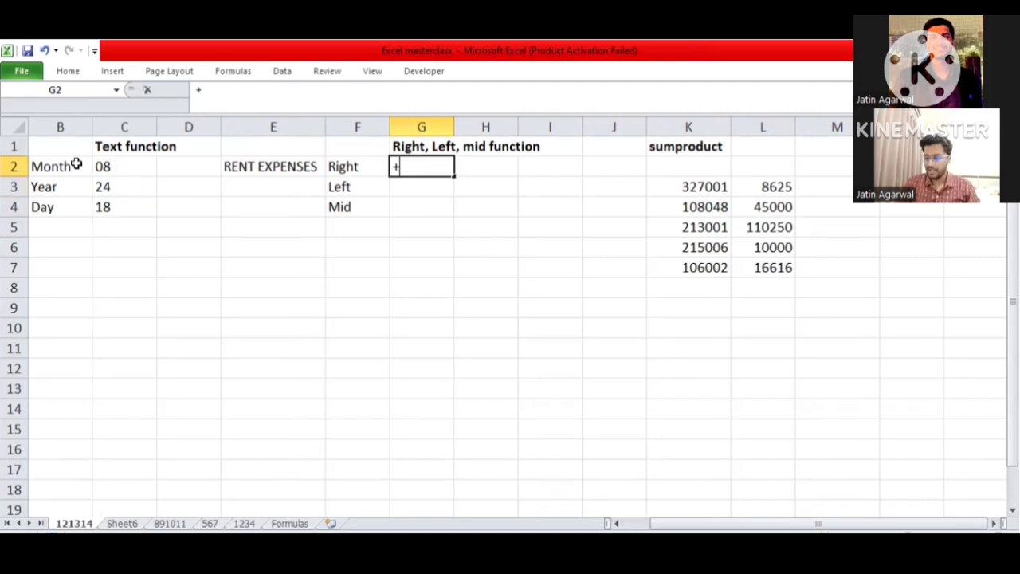
pyautogui.write('r')
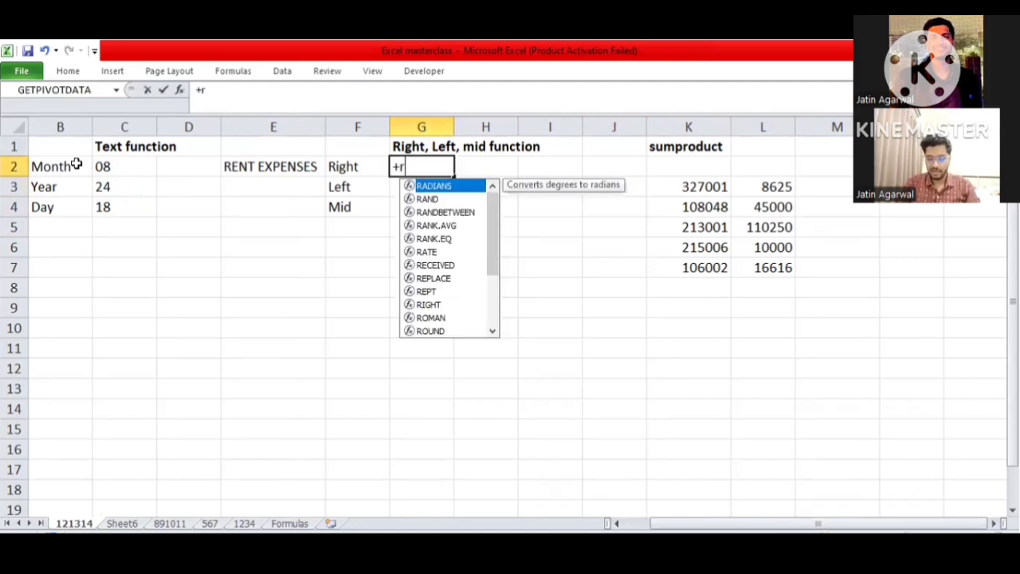
pyautogui.write('igh')
pyautogui.press('Tab')
pyautogui.press('Left')
pyautogui.press('Left')
pyautogui.write(',')
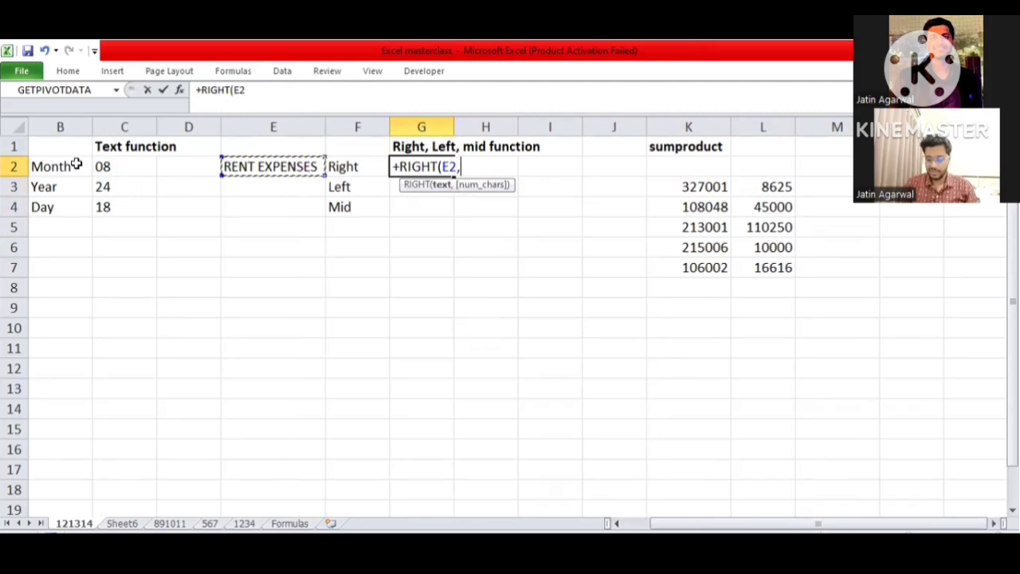
pyautogui.write('3)')
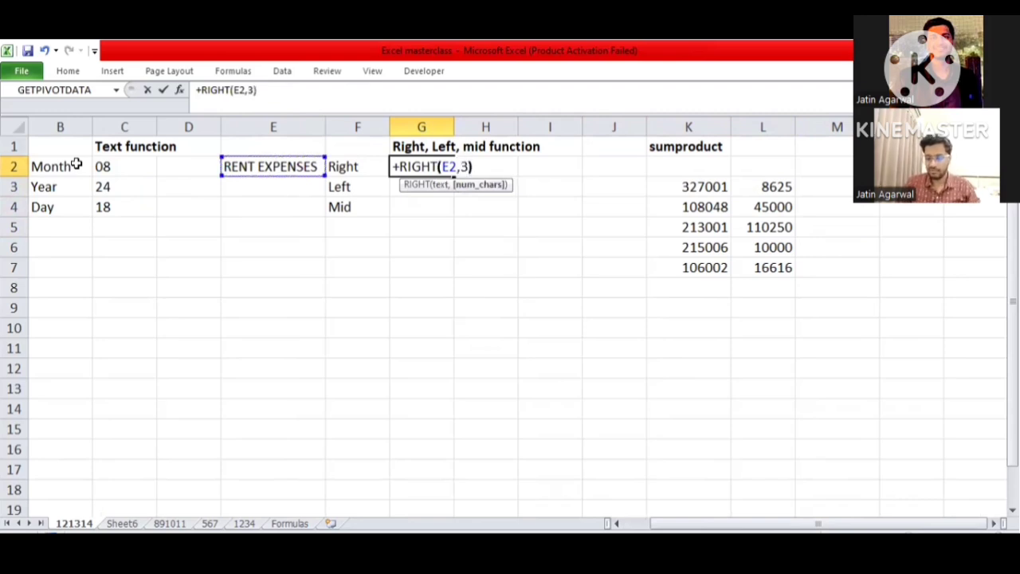
pyautogui.press('Return')
pyautogui.press('Up')
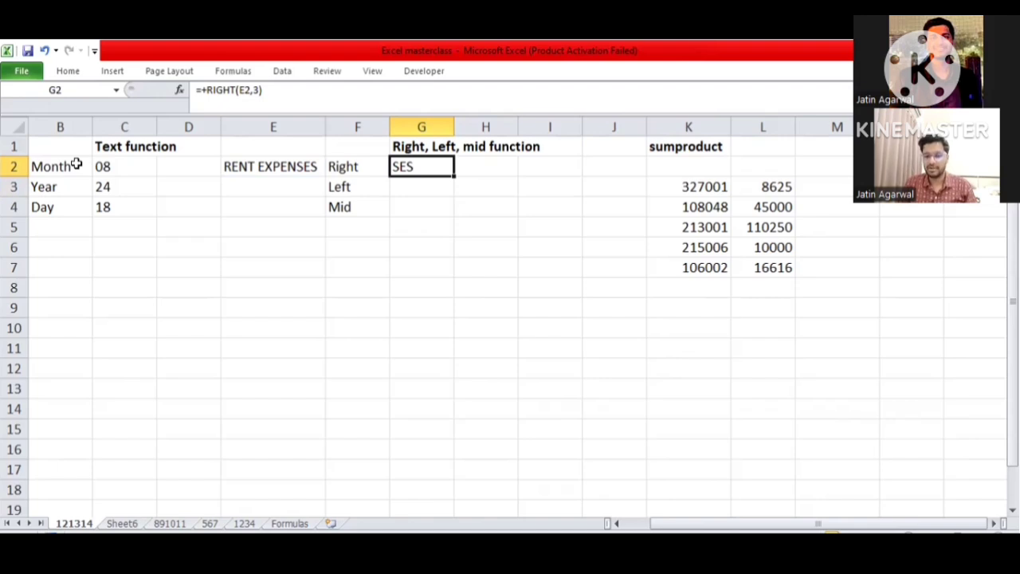
# - Enter +LEFT(E2,3) in cell G3 beside the Left label to extract the first three characters of the text in E2
pyautogui.hotkey('ctrl', 'c')
pyautogui.press('Down')
pyautogui.press('Escape')
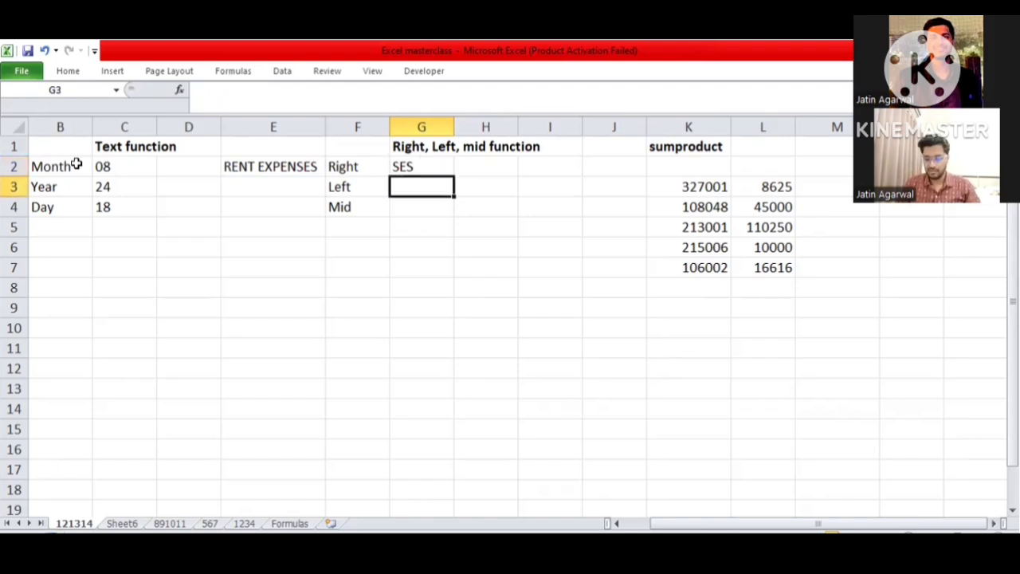
pyautogui.write('+')
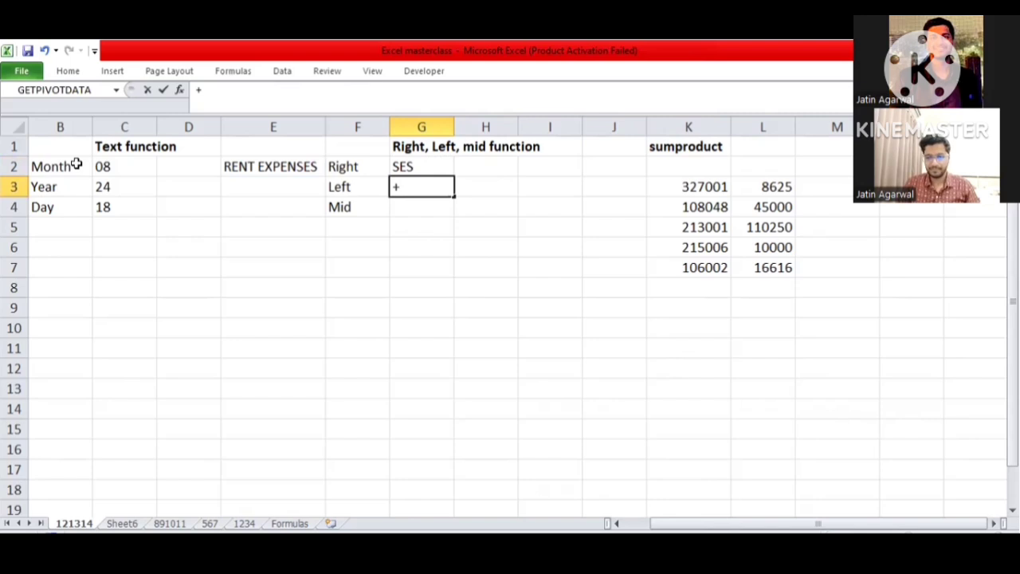
pyautogui.write('LEFT(E2,3')
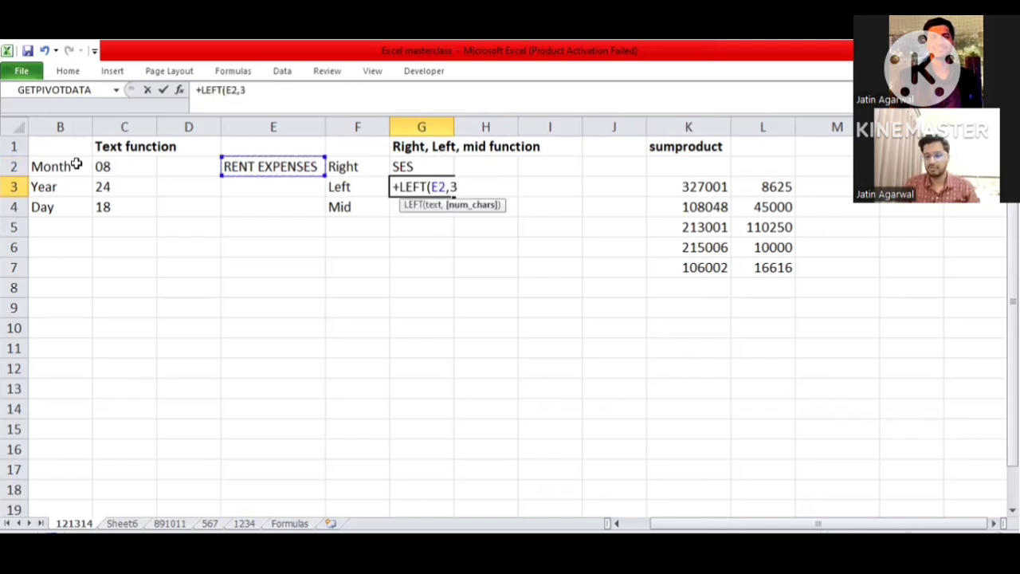
pyautogui.press('Return')
# - Enter +MID(E2,5,3) in cell G4 beside the Mid label to extract three characters starting at the fifth
pyautogui.write('+G2')
pyautogui.press('Escape')
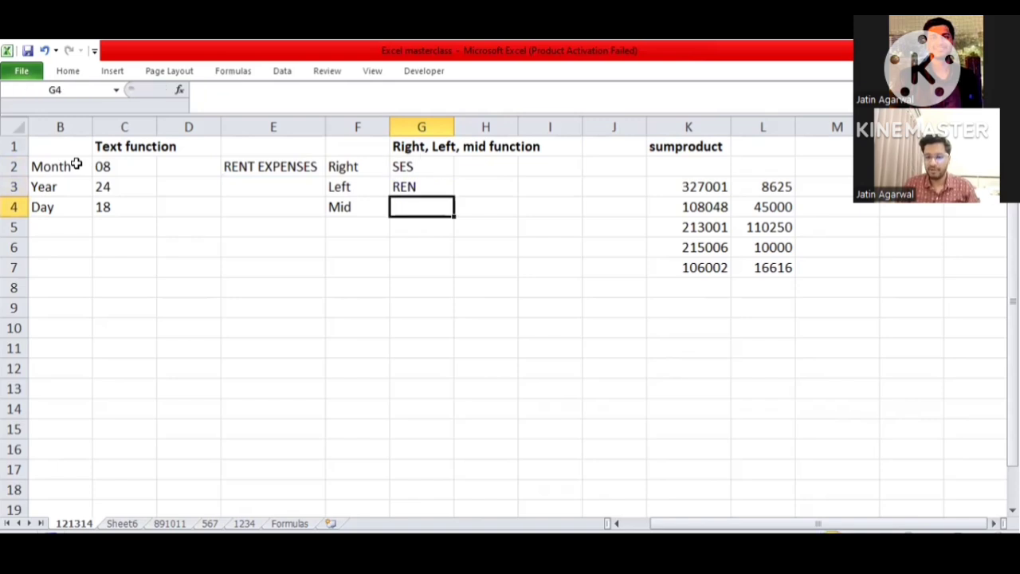
pyautogui.write('+MID(E2,')
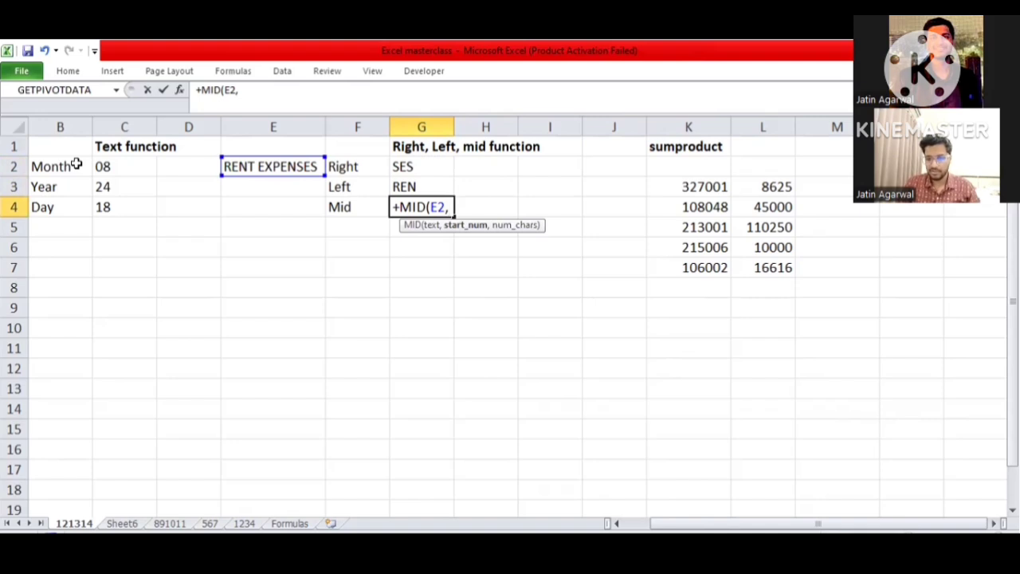
pyautogui.write('5')
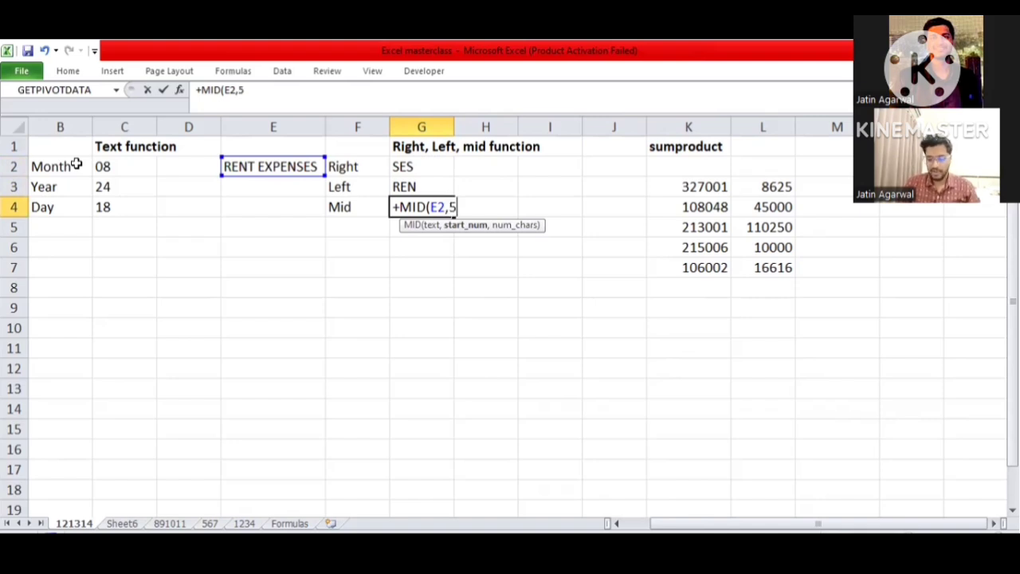
pyautogui.write(',')
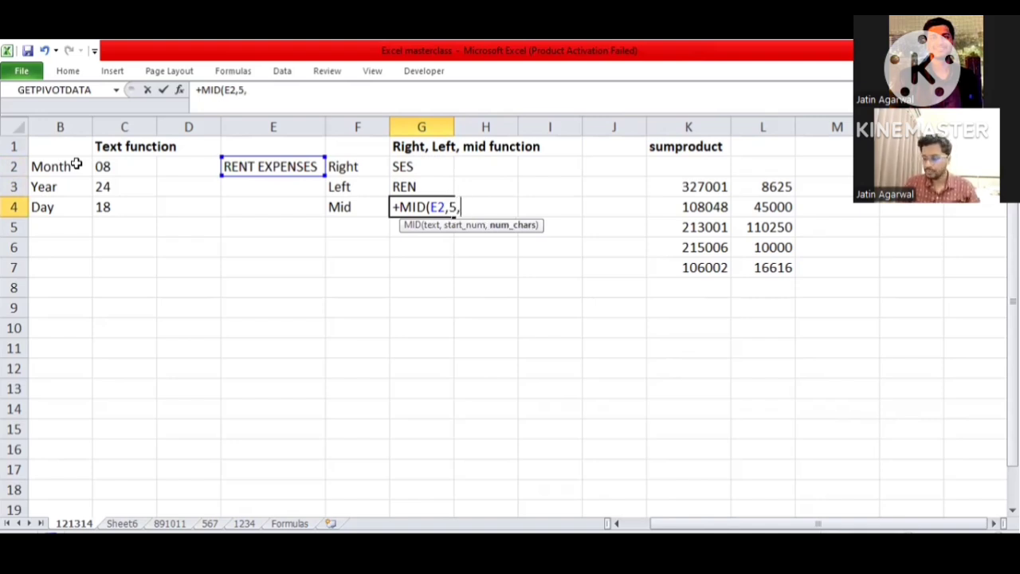
pyautogui.write('3)')
pyautogui.press('Left')
pyautogui.press('Left')
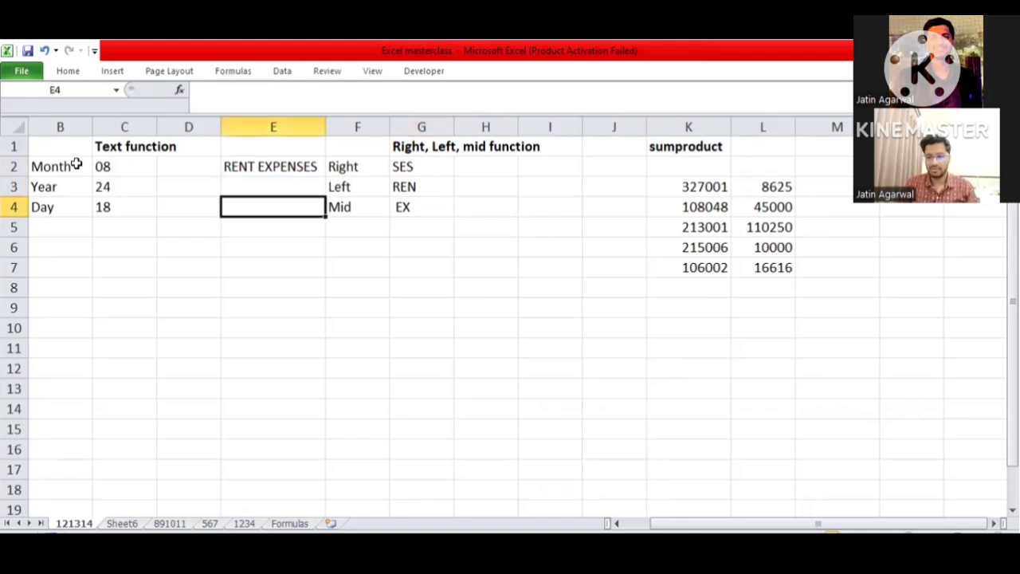
# - Review the source text in E2 and the extraction formulas in G2 to G4
pyautogui.press('Up')
pyautogui.press('Up')
pyautogui.press('Left')
pyautogui.press('Right')
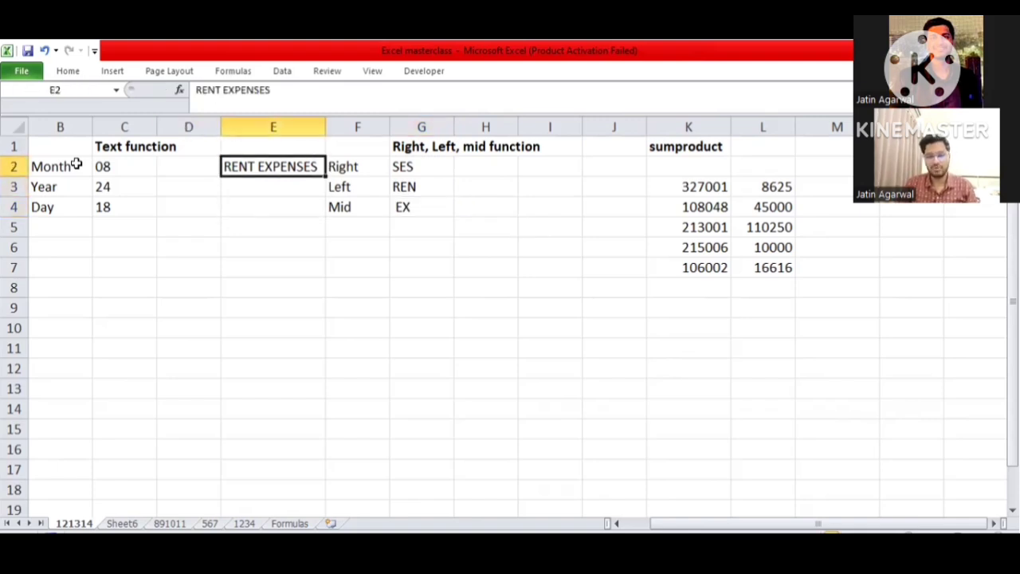
pyautogui.press('Right')
pyautogui.press('Right')
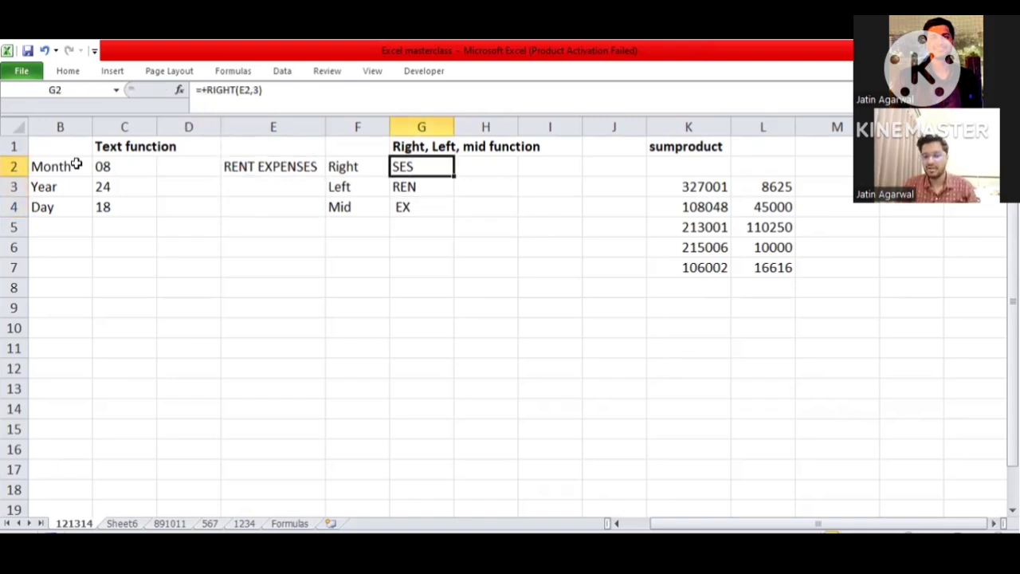
pyautogui.press('Down')
pyautogui.press('Down')
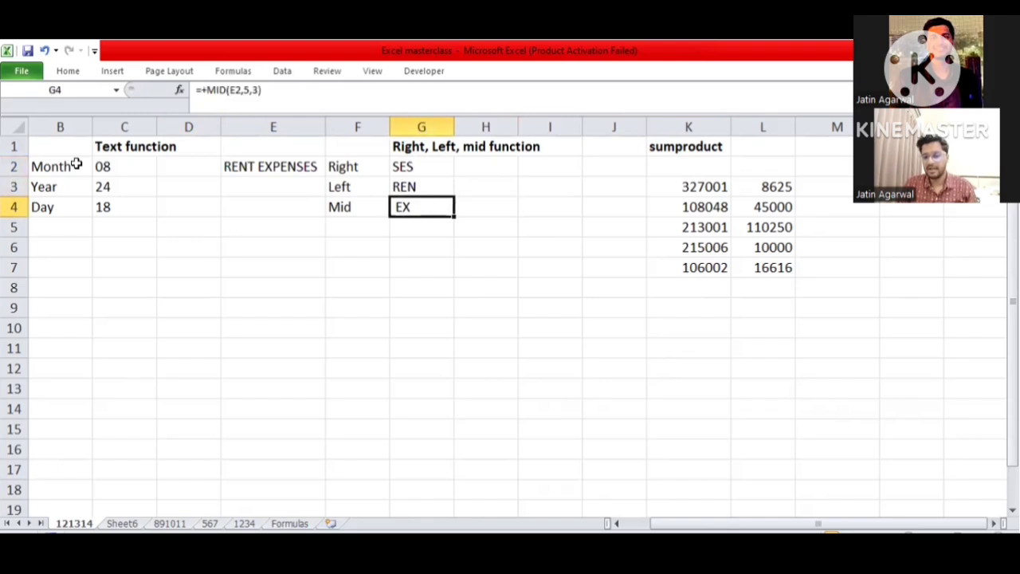
# - Examine the two columns of numbers in K3:L7 under the sumproduct heading
pyautogui.press('Right')
pyautogui.press('Right')
pyautogui.press('Right')
pyautogui.press('Right')
pyautogui.press('Right')
pyautogui.press('Right')
pyautogui.press('Right')
pyautogui.press('Right')
pyautogui.press('Right')
pyautogui.press('Right')
pyautogui.press('Right')
pyautogui.press('Right')
pyautogui.press('Left')
pyautogui.press('Left')
pyautogui.press('Left')
pyautogui.press('Left')
pyautogui.press('Left')
pyautogui.press('Left')
pyautogui.press('Left')
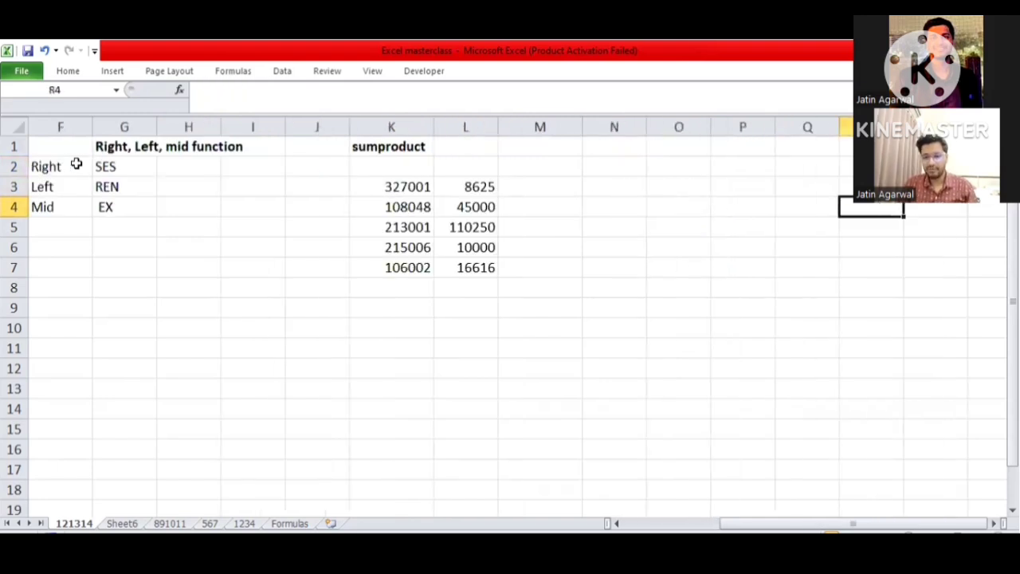
pyautogui.press('Down')
pyautogui.press('Down')
pyautogui.press('Down')
pyautogui.press('Right')
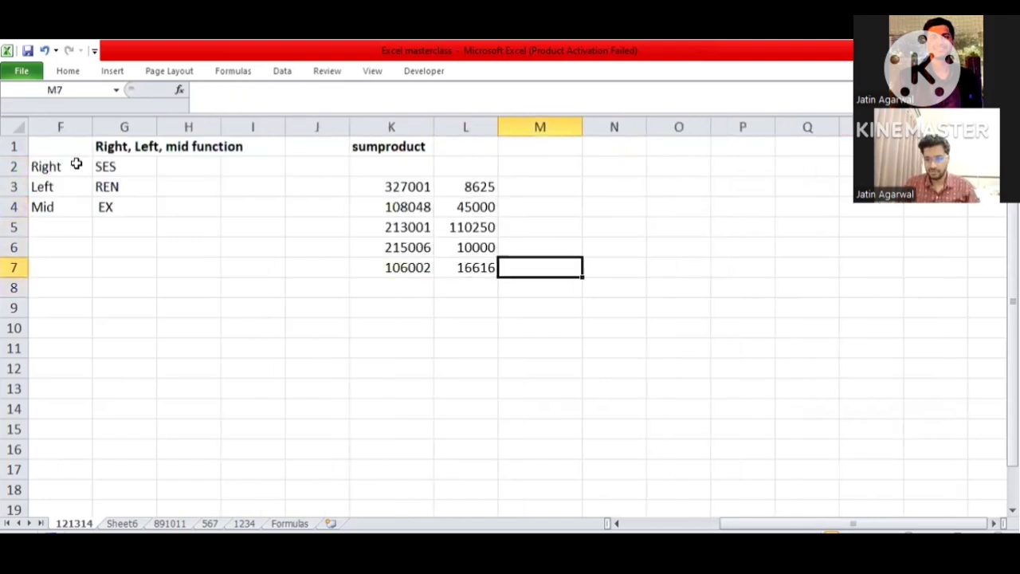
pyautogui.press('Up')
pyautogui.press('Up')
pyautogui.press('Down')
pyautogui.press('Down')
pyautogui.press('Down')
pyautogui.press('Down')
pyautogui.press('Left')
pyautogui.press('Left')
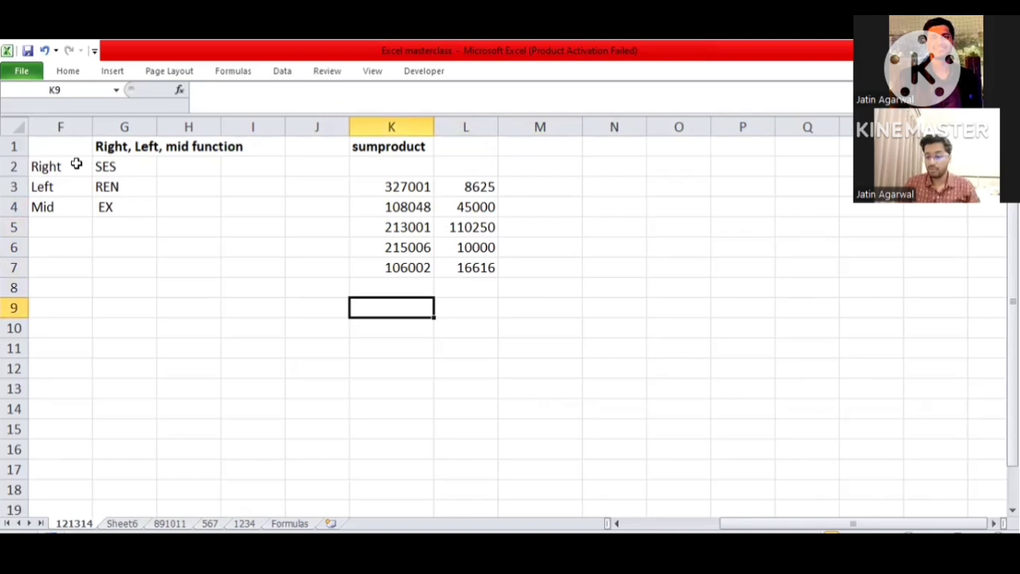
pyautogui.press('Up')
pyautogui.press('Up')
pyautogui.press('Up')
pyautogui.press('Right')
pyautogui.press('Up')
pyautogui.press('Right')
pyautogui.press('Right')
pyautogui.press('Up')
pyautogui.press('Up')
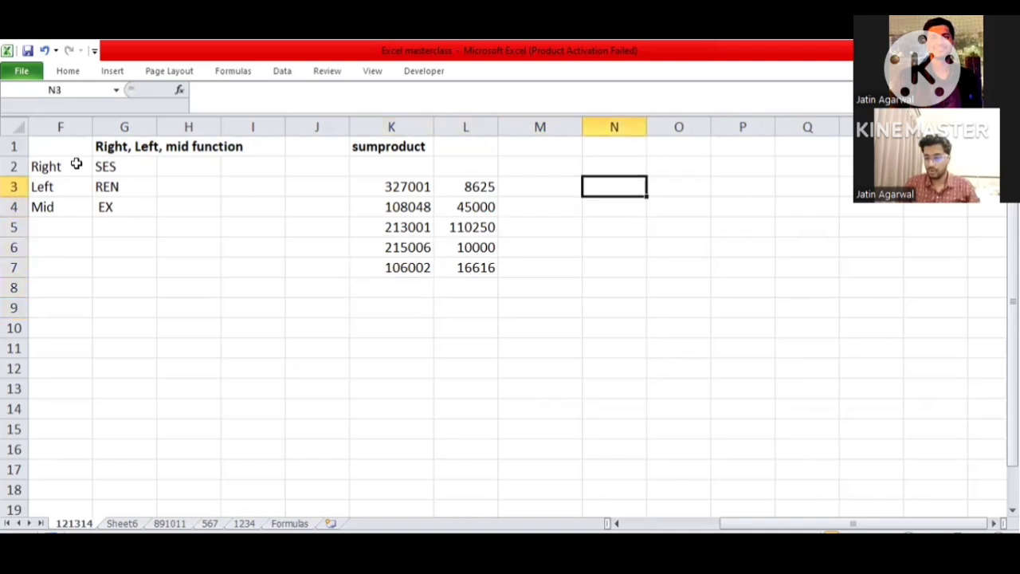
# - Try the formula +K3*K3 in cell M3 beside the first row of sumproduct numbers
pyautogui.press('Down')
pyautogui.press('Up')
pyautogui.press('Left')
pyautogui.write('+')
pyautogui.press('Left')
pyautogui.press('Left')
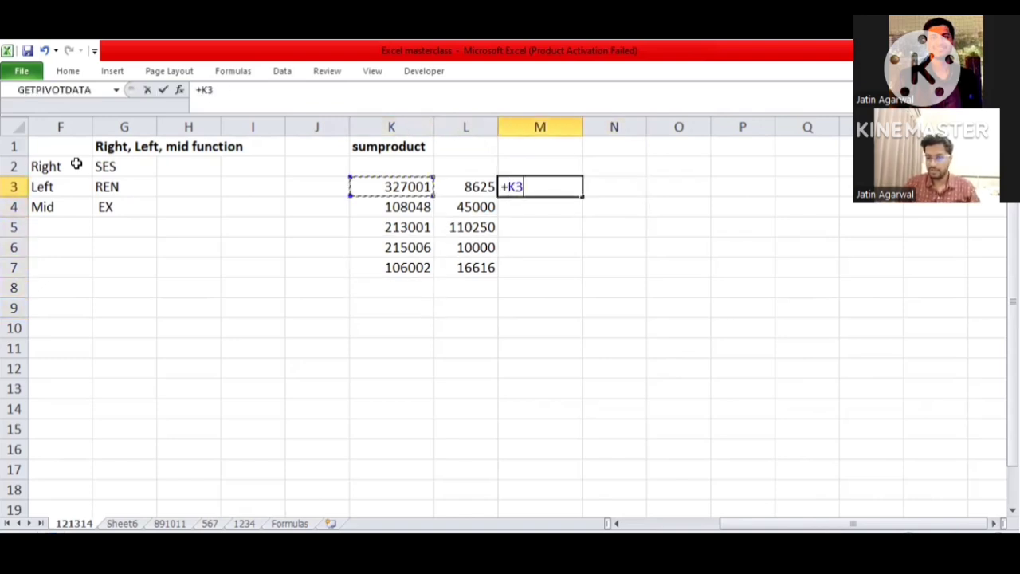
pyautogui.write('*')
pyautogui.press('Left')
pyautogui.press('Left')
pyautogui.press('Up')
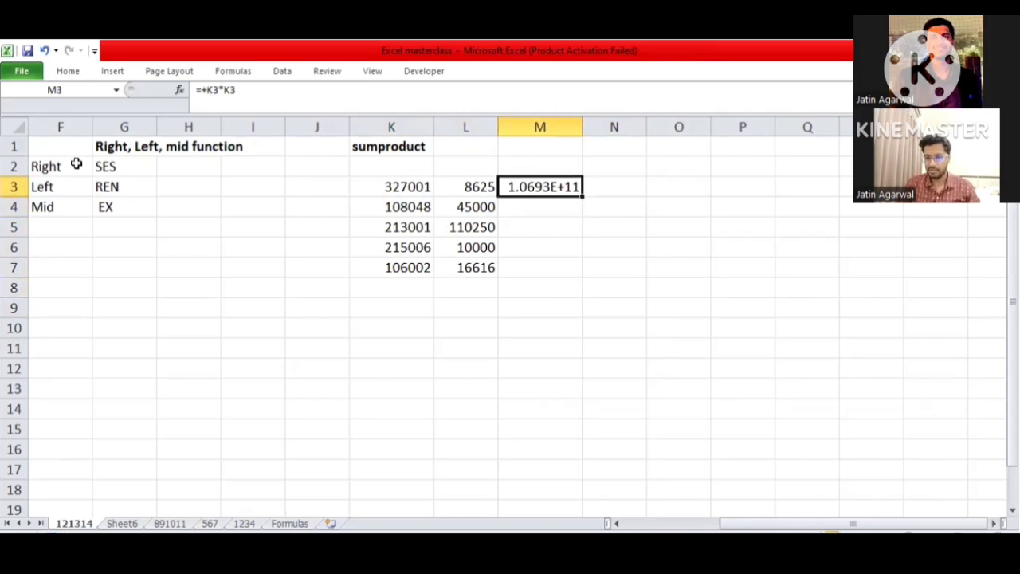
# - Replace the formula in M3 with +K3*L3 to multiply the first pair of sumproduct numbers
pyautogui.write('+K3*L3+')
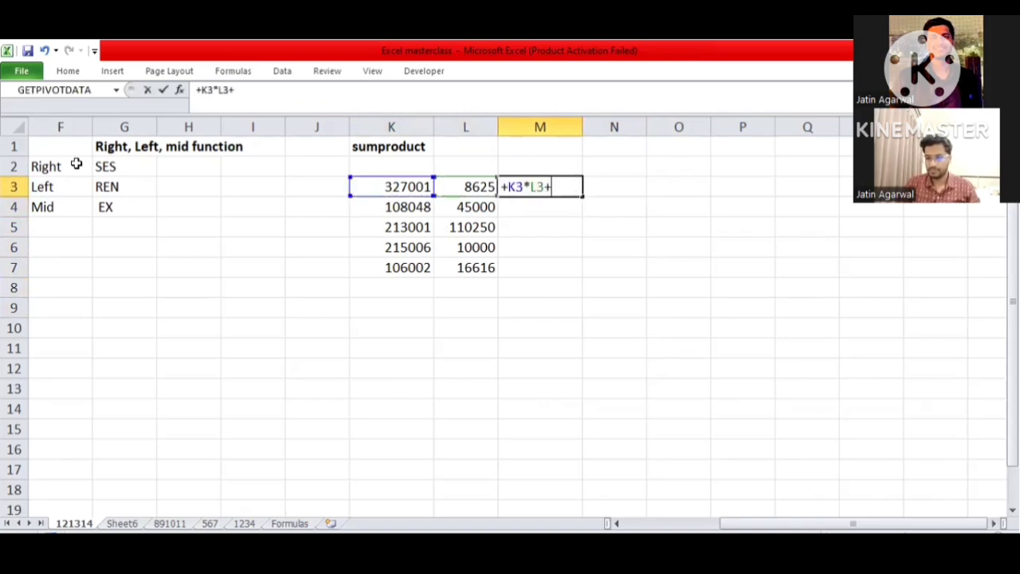
pyautogui.press('BackSpace')
pyautogui.press('Return')
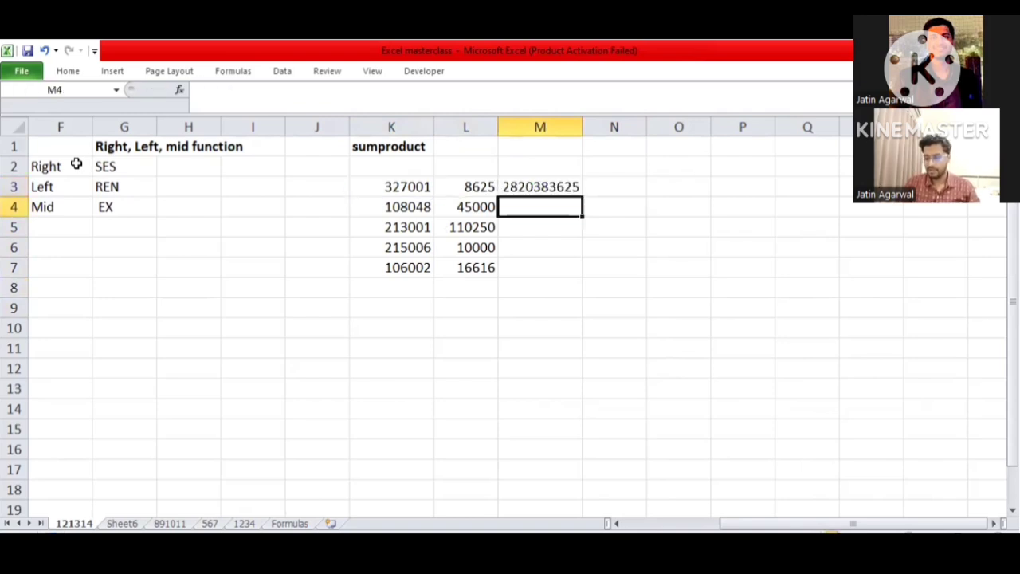
# - Fill the multiplication formula from M3 down through M7
pyautogui.press('Left')
pyautogui.press('Down')
pyautogui.press('Down')
pyautogui.press('Down')
pyautogui.press('Right')
pyautogui.hotkey('ctrl', 'shift', 'Up')
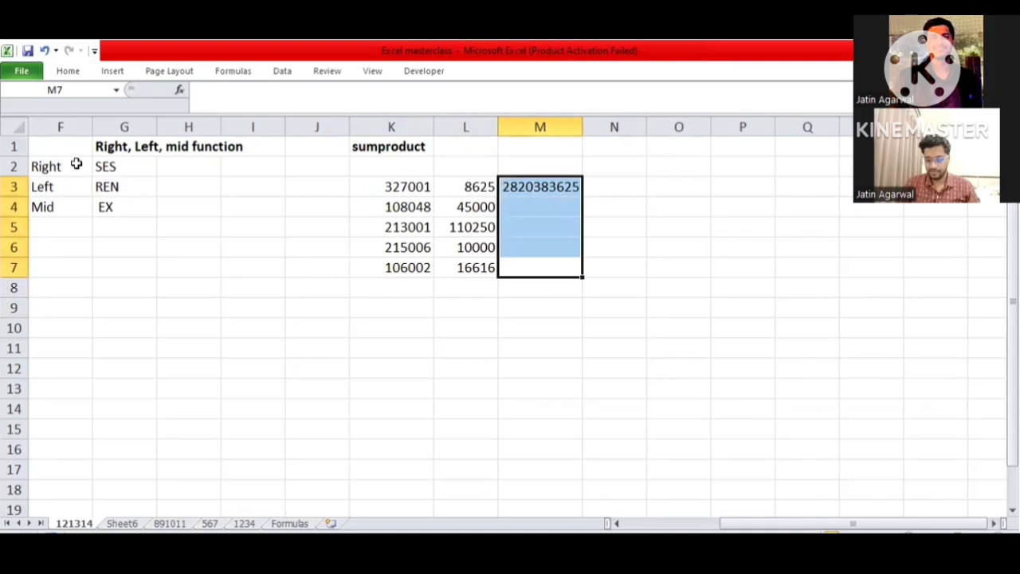
pyautogui.hotkey('ctrl', 'd')
# - Total the products in cell M8 with =SUM(M3:M7)
pyautogui.press('Down')
pyautogui.press('Down')
pyautogui.press('Up')
pyautogui.hotkey('alt', '=')
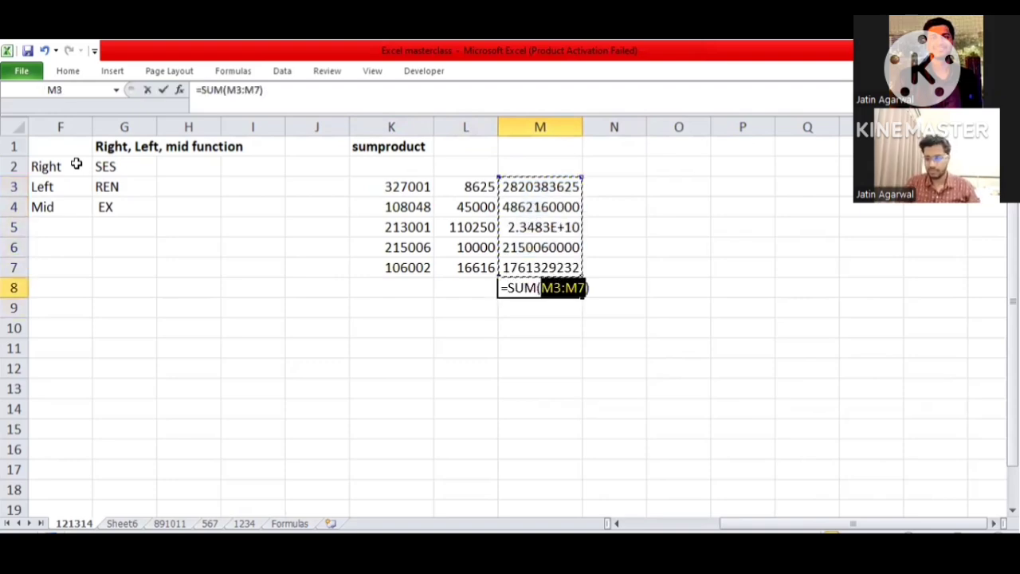
pyautogui.hotkey('ctrl', 'Return')
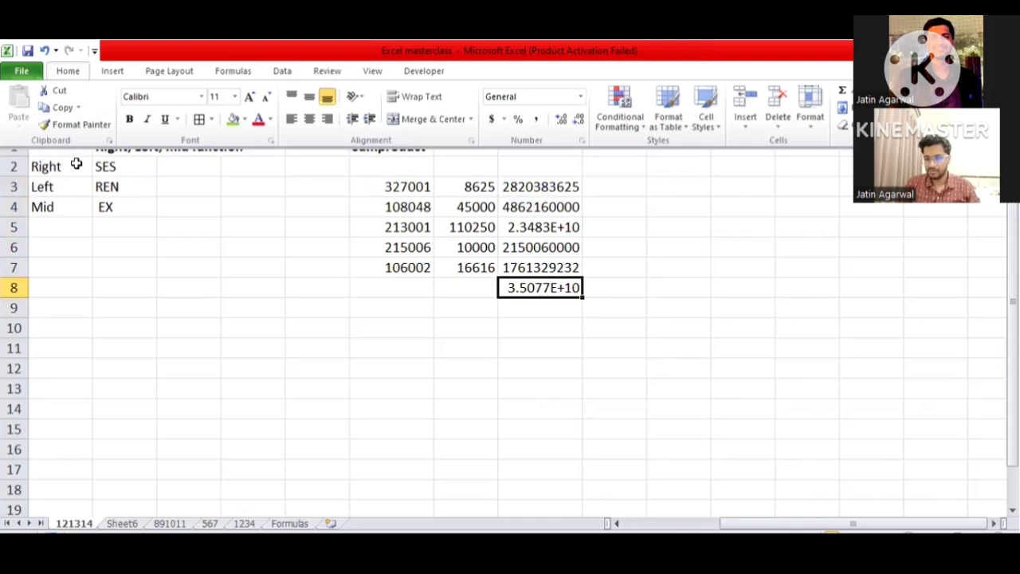
# - AutoFit the width of column M to show the full products and make the total in M8 bold
pyautogui.press('o')
pyautogui.press('i')
pyautogui.hotkey('ctrl', 'b')
# - Enter +SUMPRODUCT(K3:K7,L3:L7) in cell K10 to multiply and total the two number columns with one formula
pyautogui.press('Down')
pyautogui.press('Down')
pyautogui.press('Left')
pyautogui.press('Left')
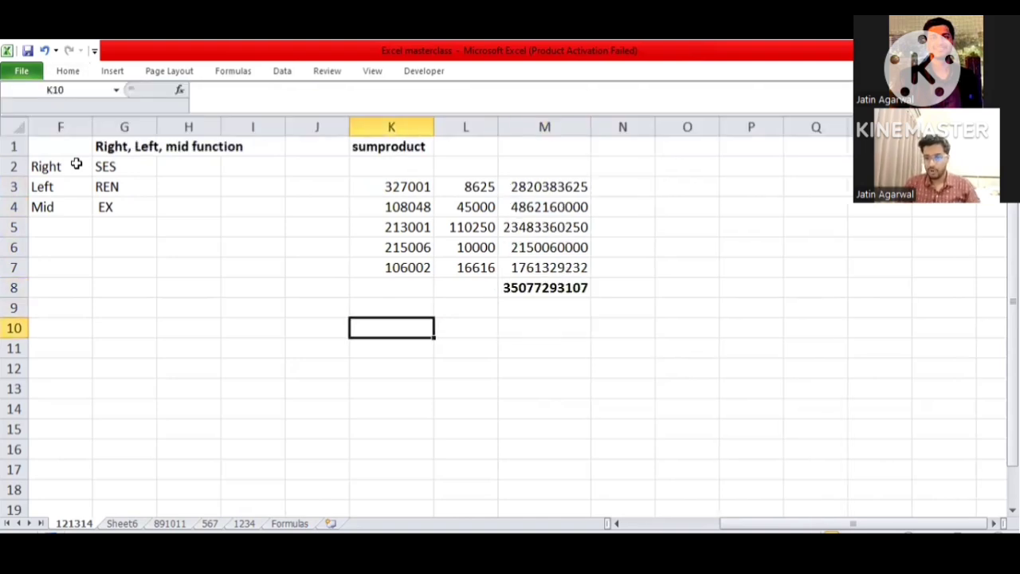
pyautogui.write('+s')
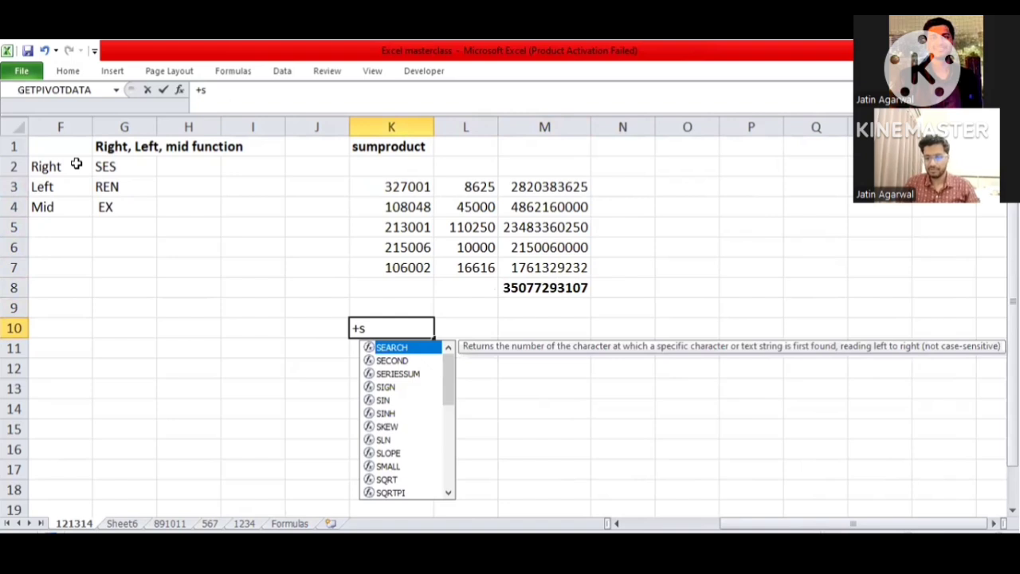
pyautogui.write('UMPRODUCT(')
pyautogui.press('Up')
pyautogui.press('Up')
pyautogui.press('Up')
pyautogui.press('Up')
pyautogui.press('Up')
pyautogui.press('Up')
pyautogui.press('Up')
pyautogui.hotkey('ctrl', 'shift', 'Down')
pyautogui.write(',')
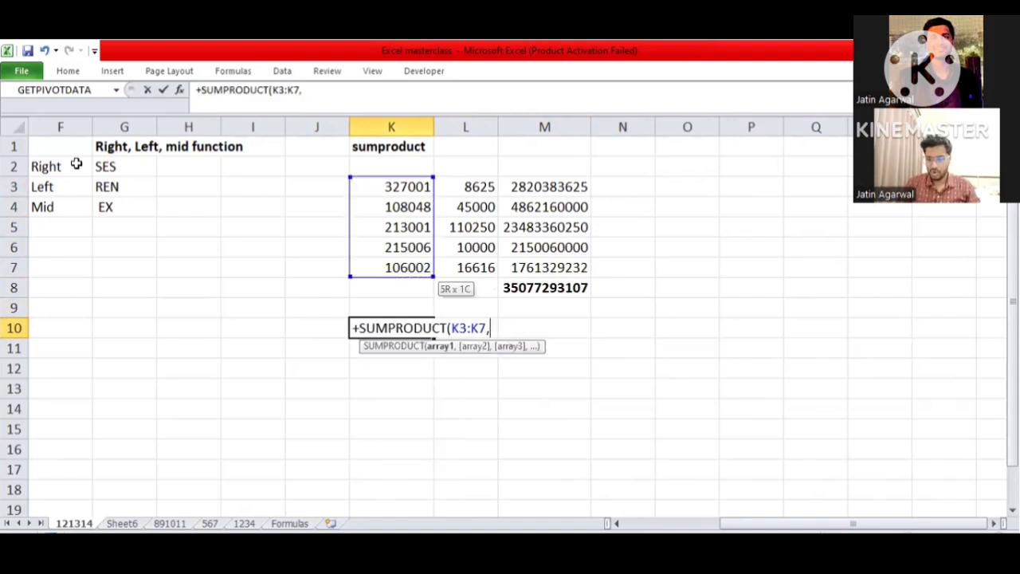
pyautogui.press('Right')
pyautogui.press('Up')
pyautogui.press('Up')
pyautogui.press('Up')
pyautogui.press('Up')
pyautogui.press('Up')
pyautogui.press('Up')
pyautogui.press('Up')
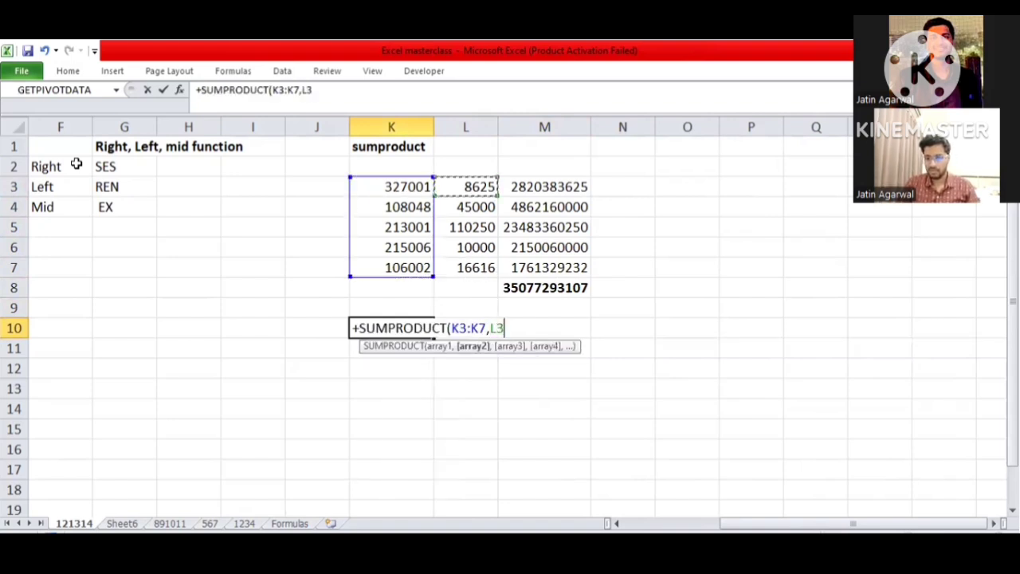
pyautogui.hotkey('ctrl', 'shift', 'Down')
pyautogui.write(')')
pyautogui.press('Return')
pyautogui.press('Up')
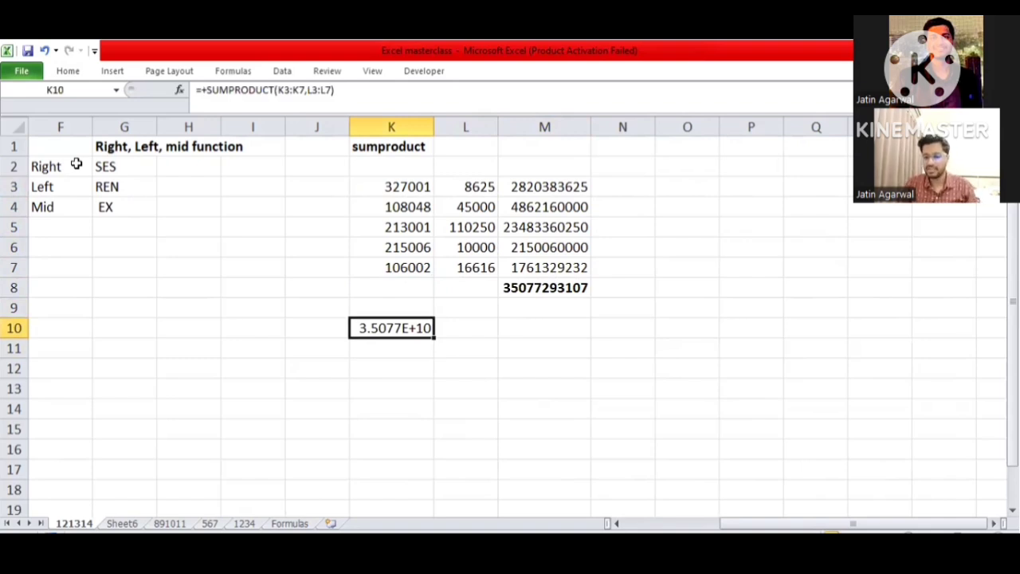
# - AutoFit column K to the SUMPRODUCT result, make K10 bold, and return to the start of row 10
pyautogui.hotkey('alt', 'h')
pyautogui.press('o')
pyautogui.press('i')
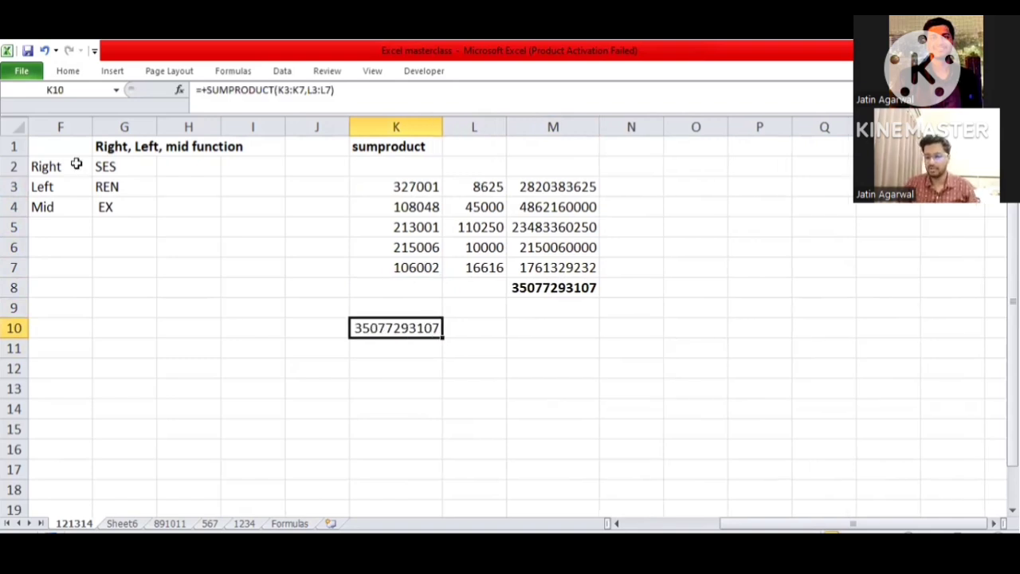
pyautogui.hotkey('ctrl', 'b')
pyautogui.press('Right')
pyautogui.press('Home')
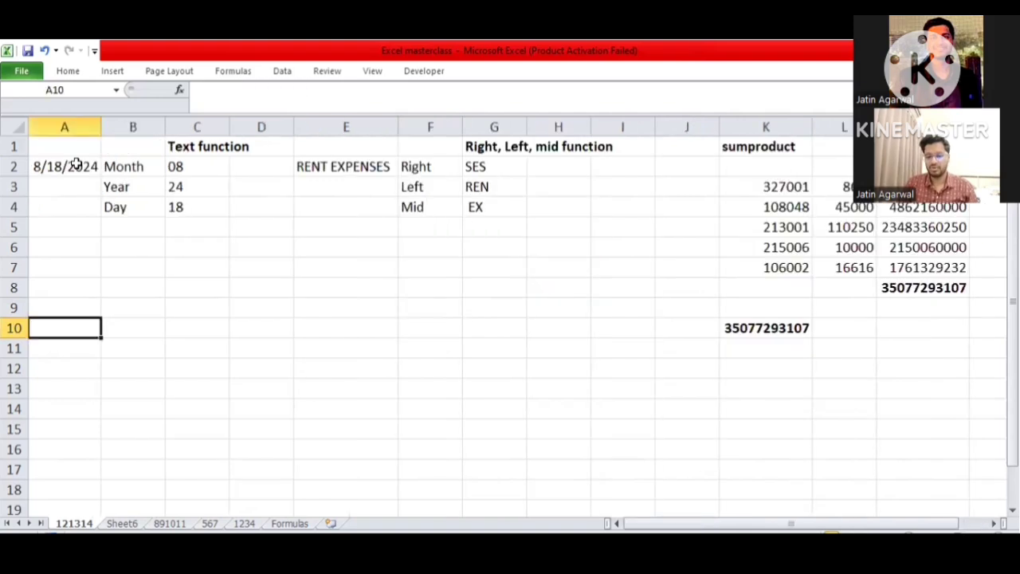